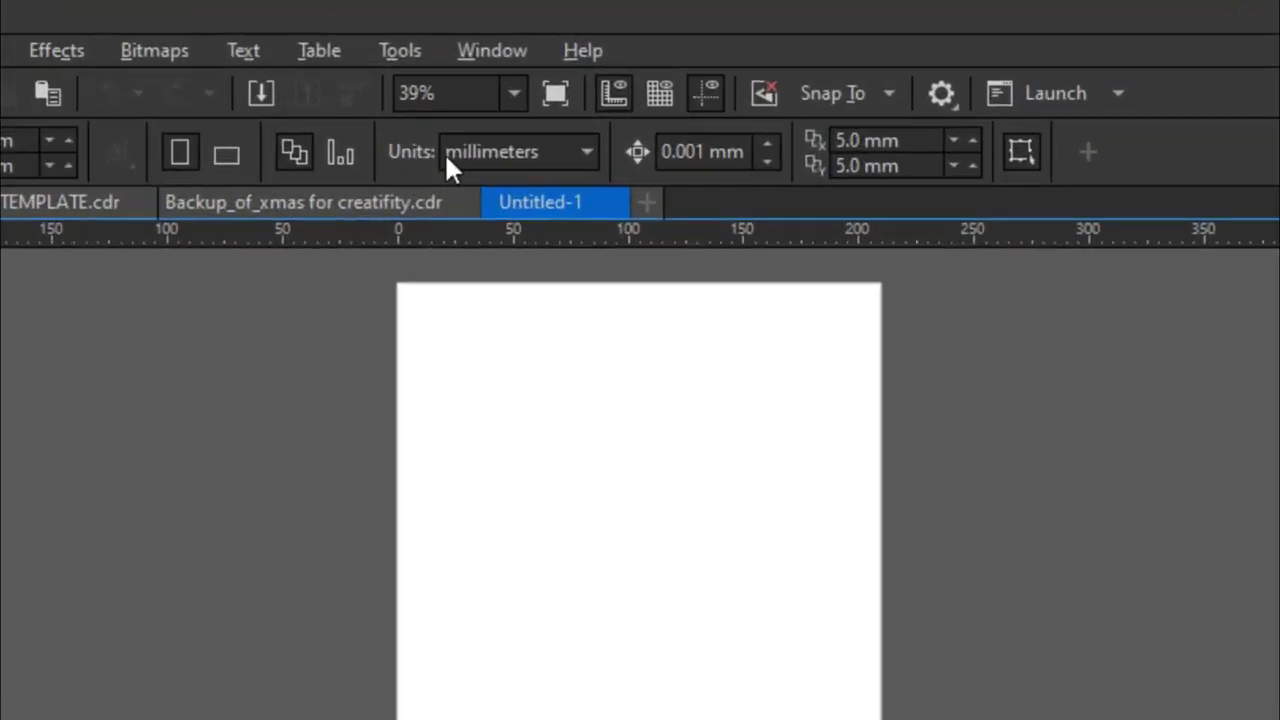
# - Switch the document units to inches and set the page to 5 × 5 inches
pyautogui.click(515, 90)
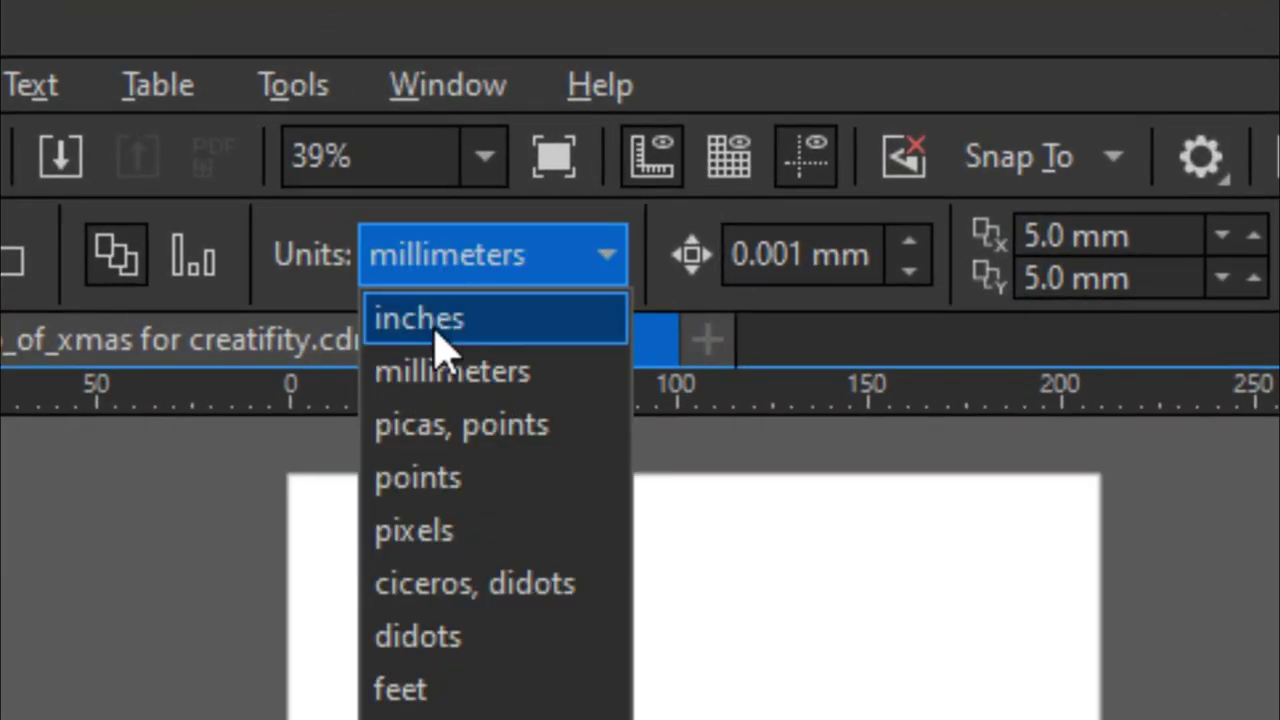
pyautogui.click(468, 330)
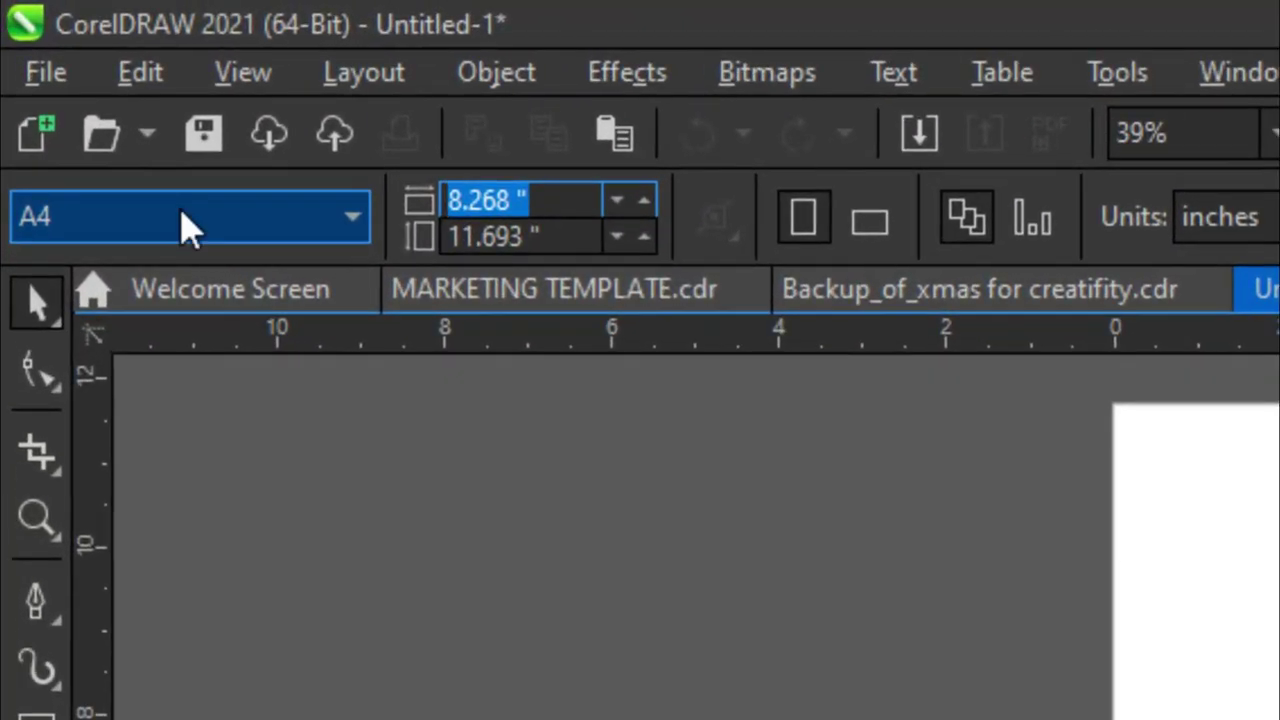
pyautogui.write('5')
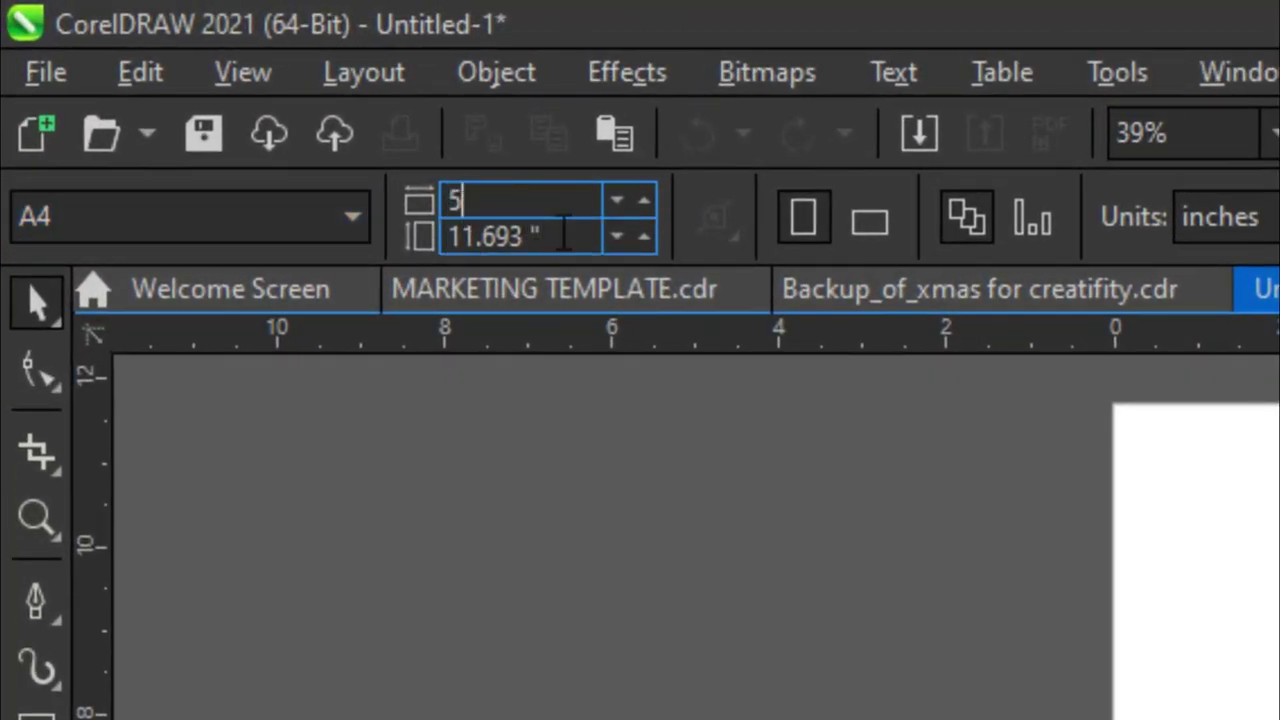
pyautogui.write('5')
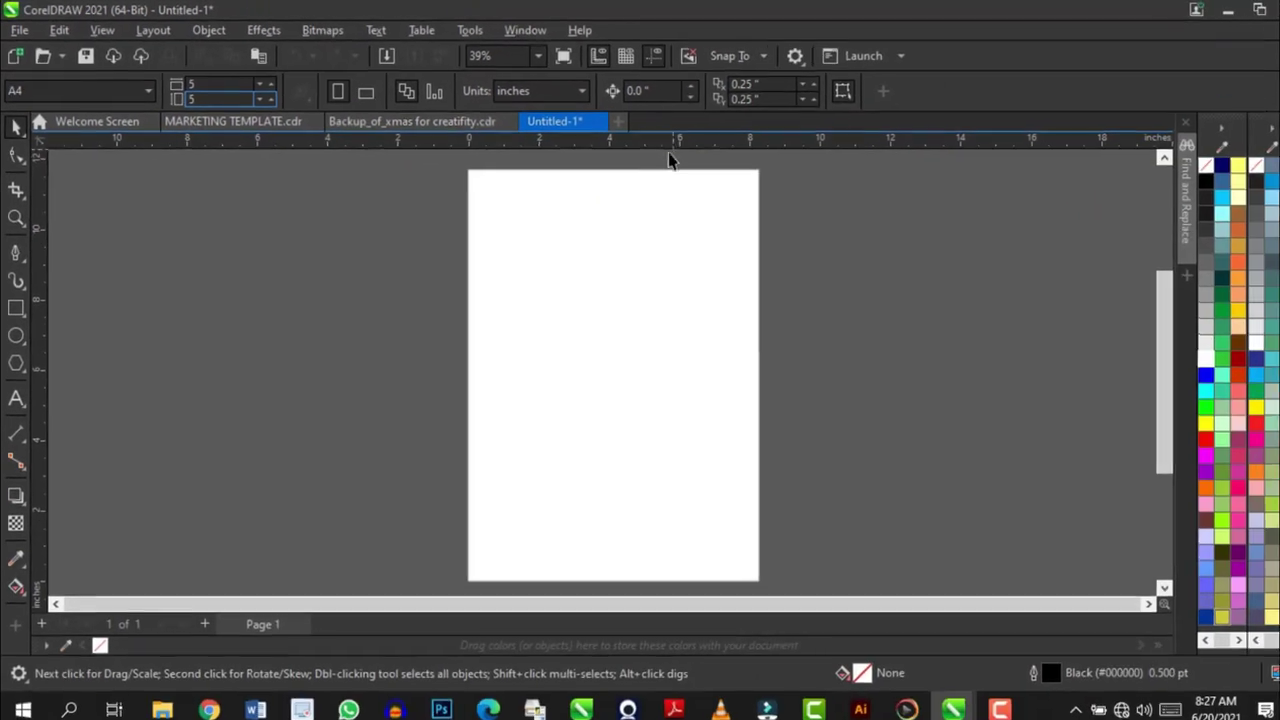
pyautogui.press('Return')
pyautogui.scroll(2, 606, 321)
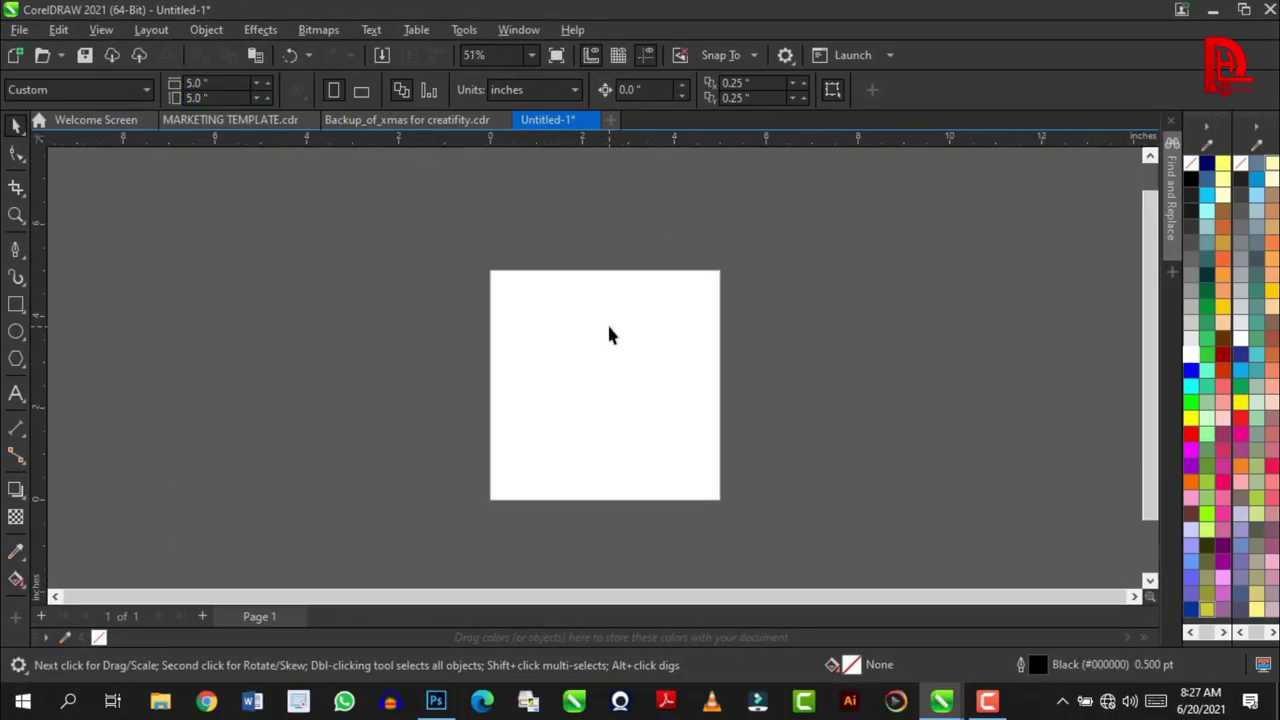
pyautogui.scroll(2, 608, 320)
# - Draw a 5 × 5 inch rectangle and centre it on the page
pyautogui.click(20, 335)
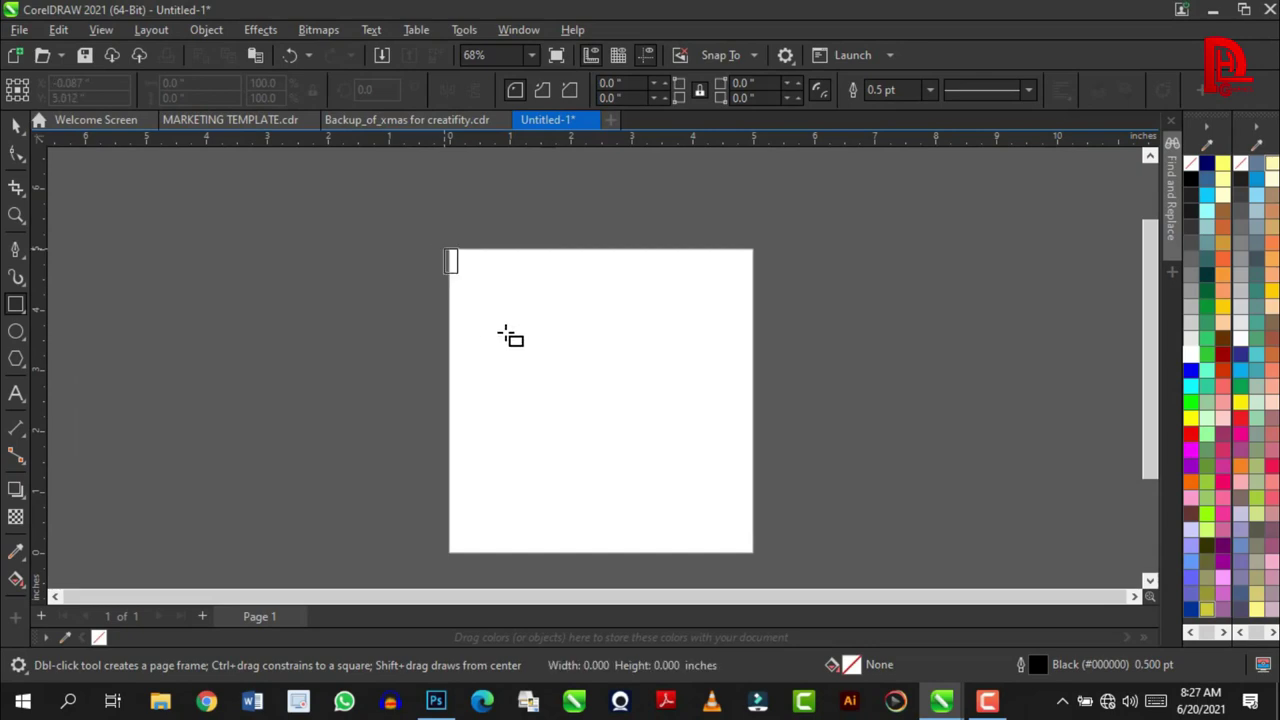
pyautogui.moveTo(449, 250); pyautogui.dragTo(763, 557)
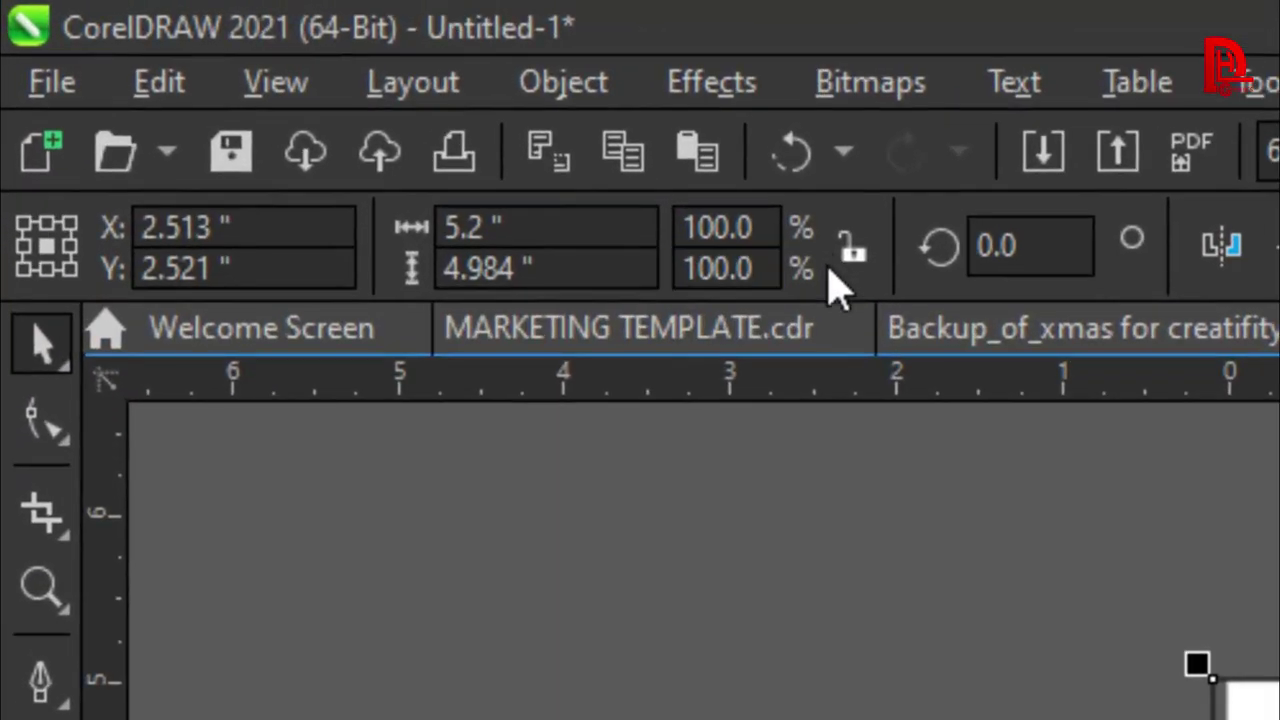
pyautogui.click(365, 137)
pyautogui.write('5')
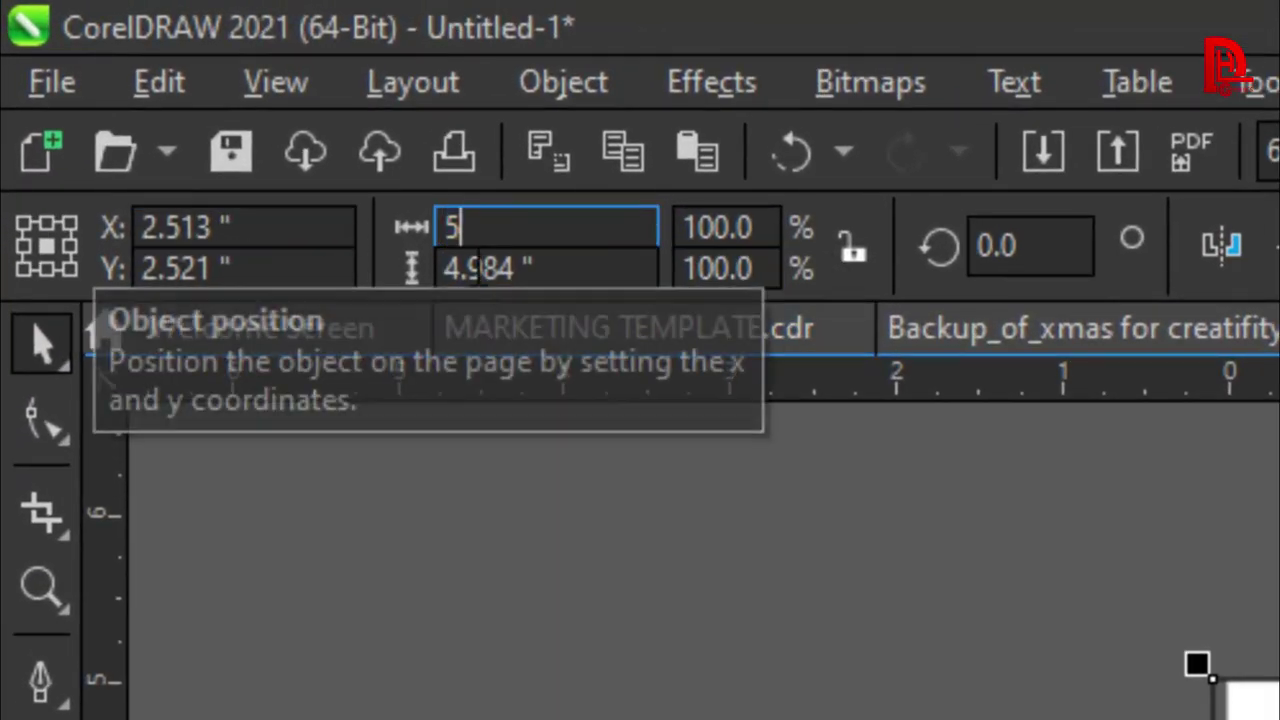
pyautogui.moveTo(604, 272); pyautogui.dragTo(380, 294)
pyautogui.write('5')
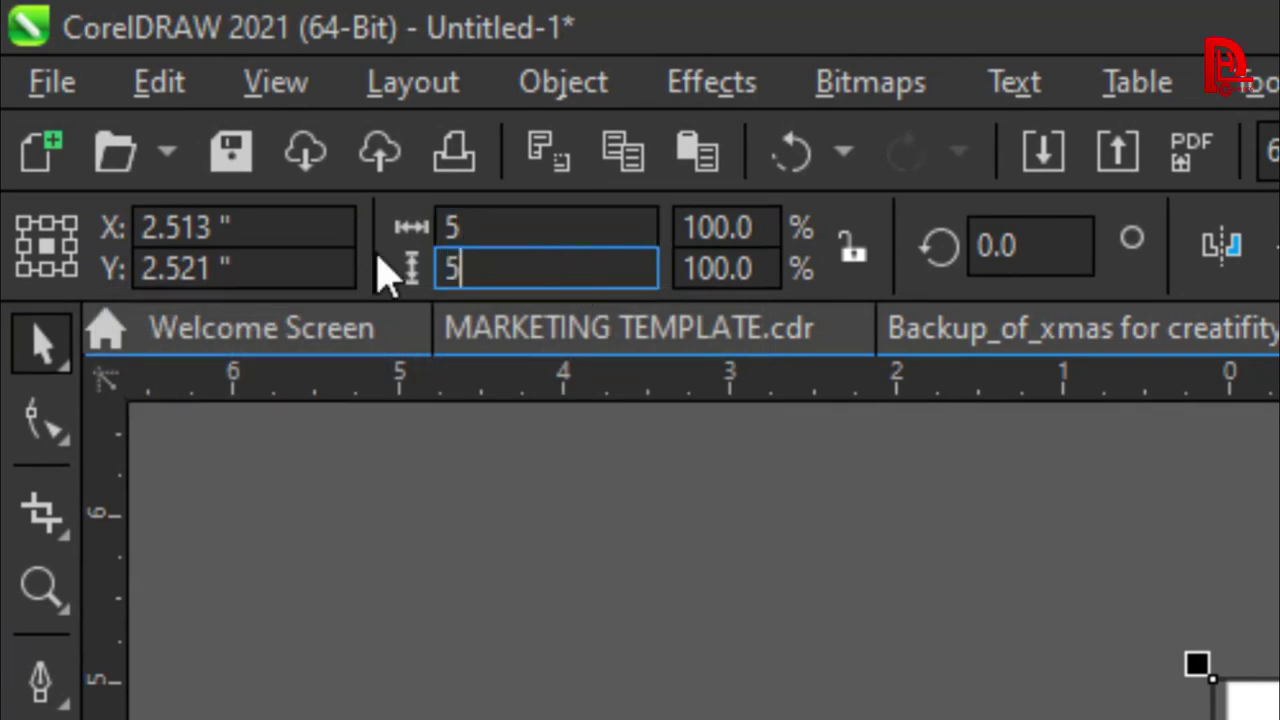
pyautogui.press('Return')
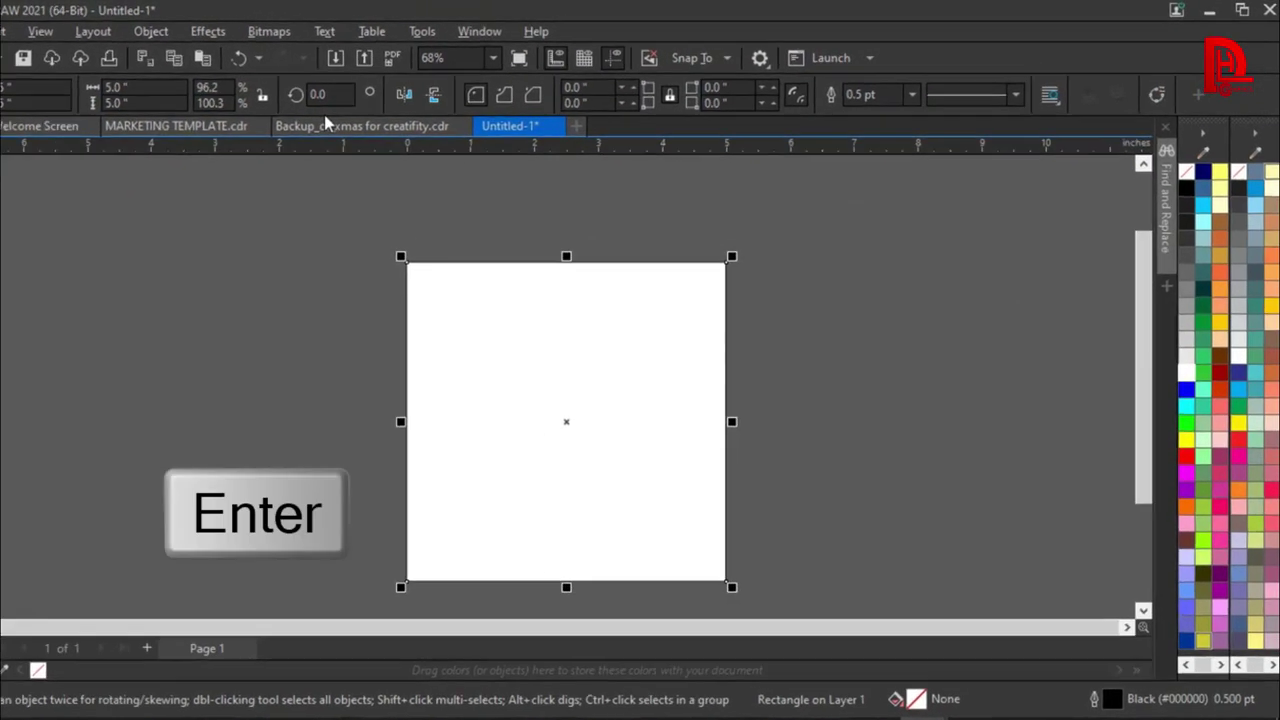
pyautogui.press('p')
# - Remove the rectangle's outline, fill it white, and place the imported father-and-son photo
pyautogui.rightClick(1057, 400)
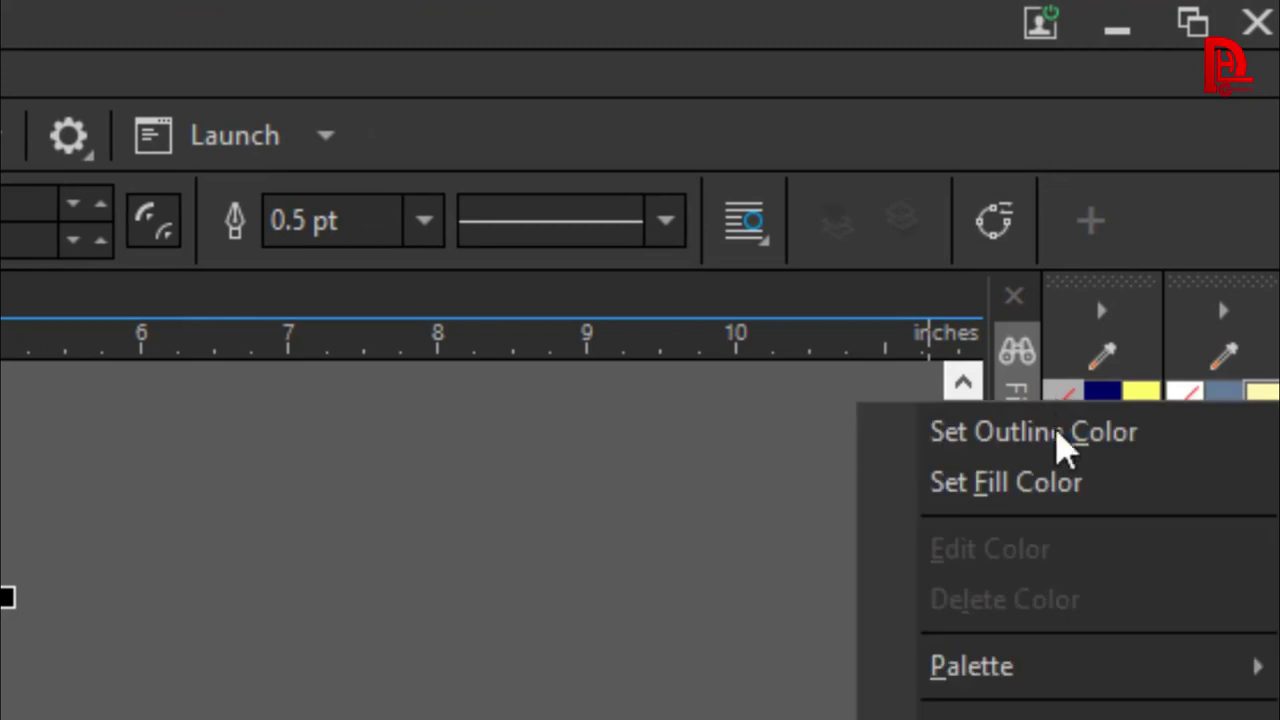
pyautogui.click(1057, 435)
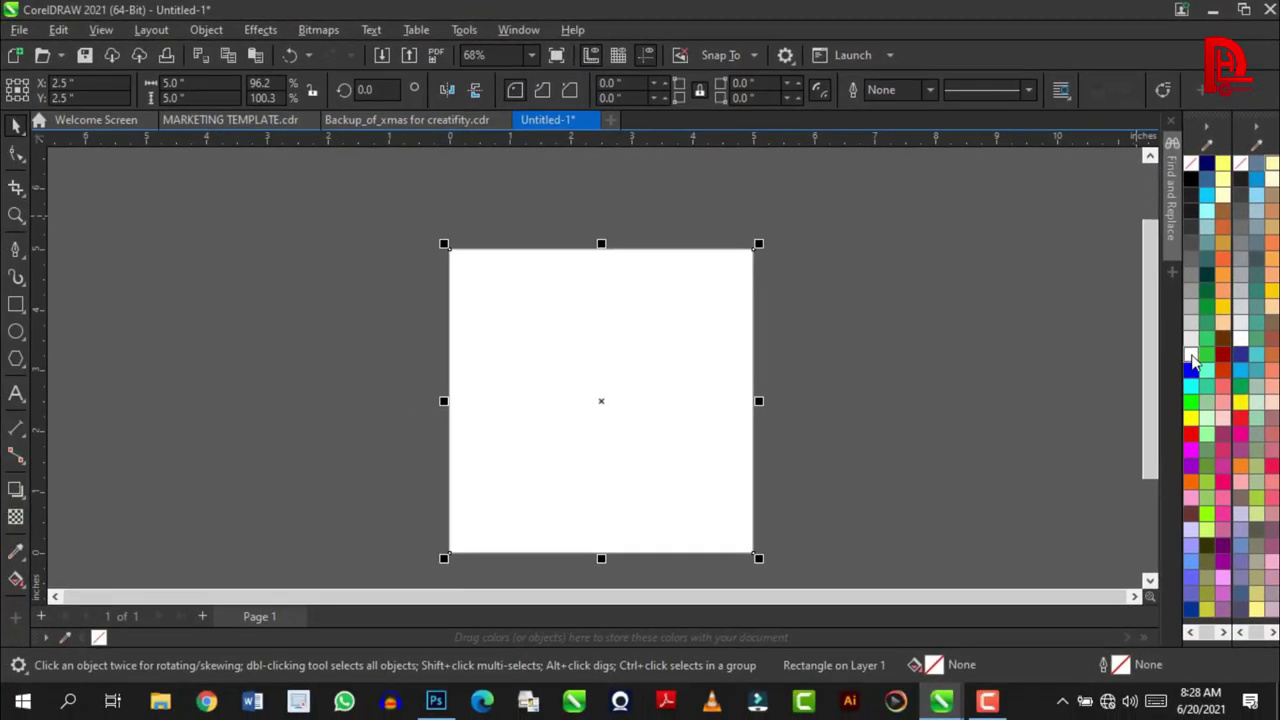
pyautogui.click(1191, 362)
pyautogui.click(271, 346)
# - Shrink the photo and PowerClip it inside the white rectangle
pyautogui.scroll(-2, 489, 377)
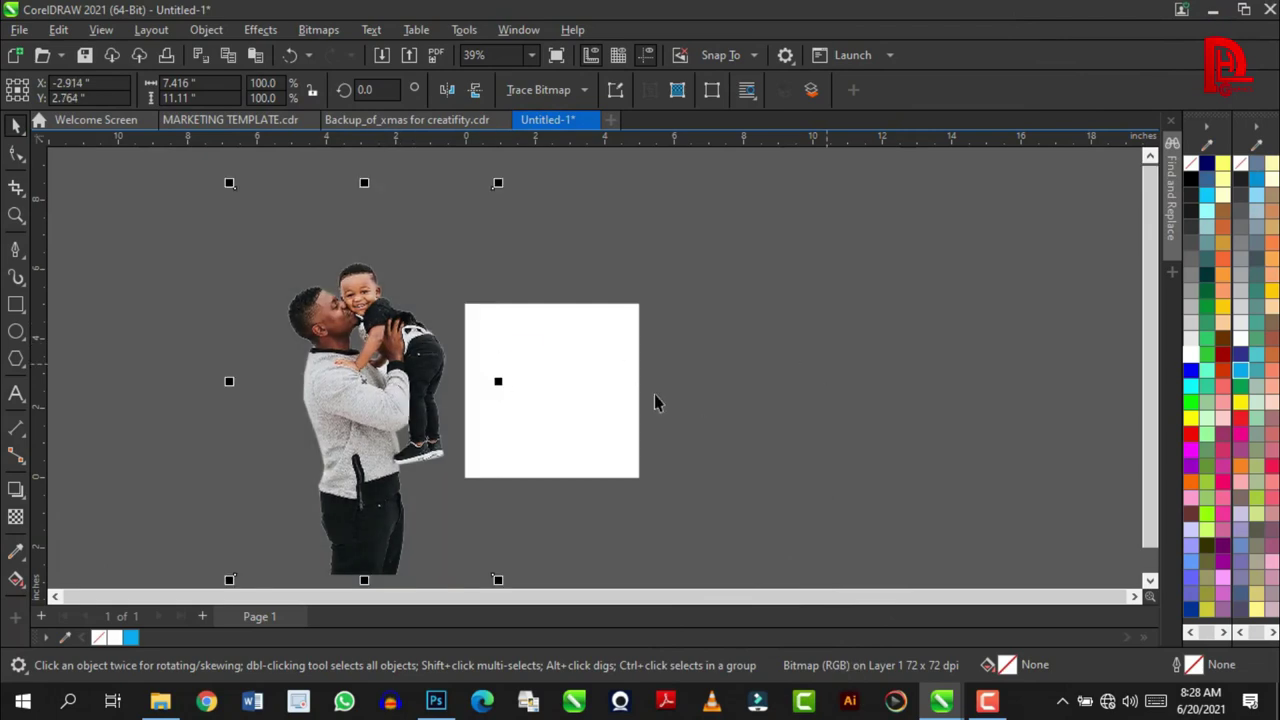
pyautogui.moveTo(498, 187); pyautogui.dragTo(491, 280)
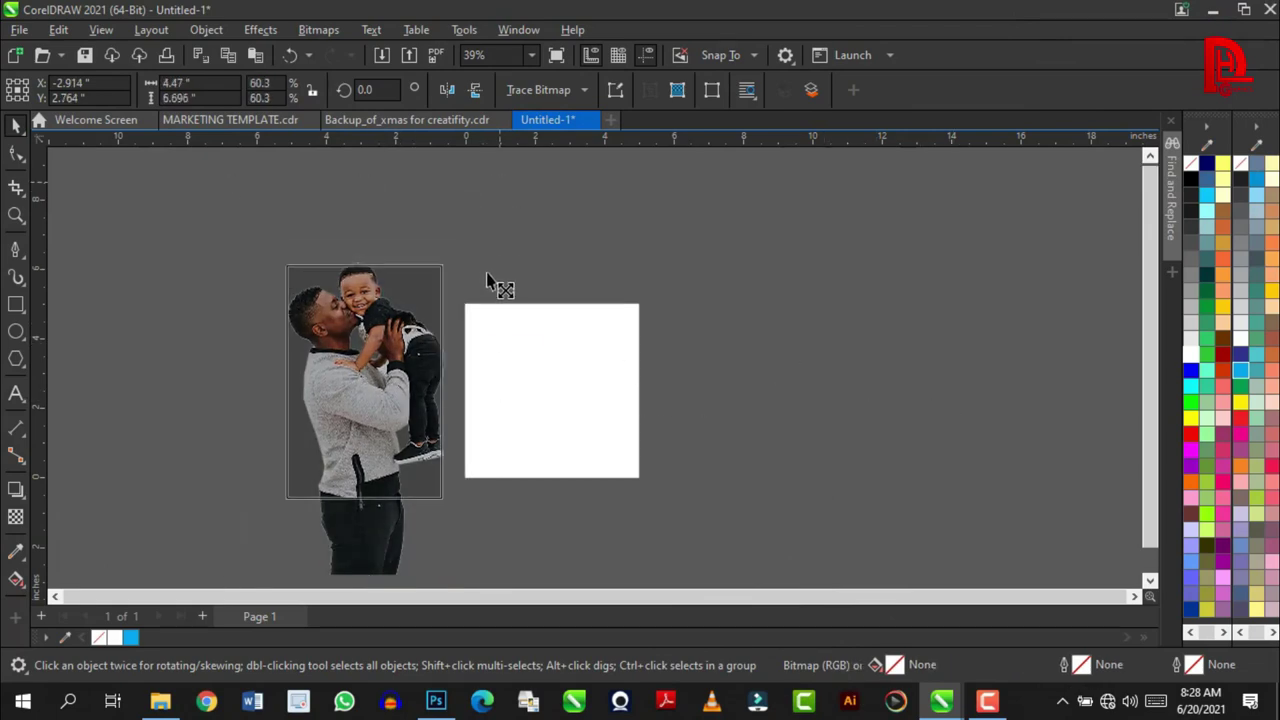
pyautogui.scroll(1, 380, 380)
pyautogui.rightClick(368, 380)
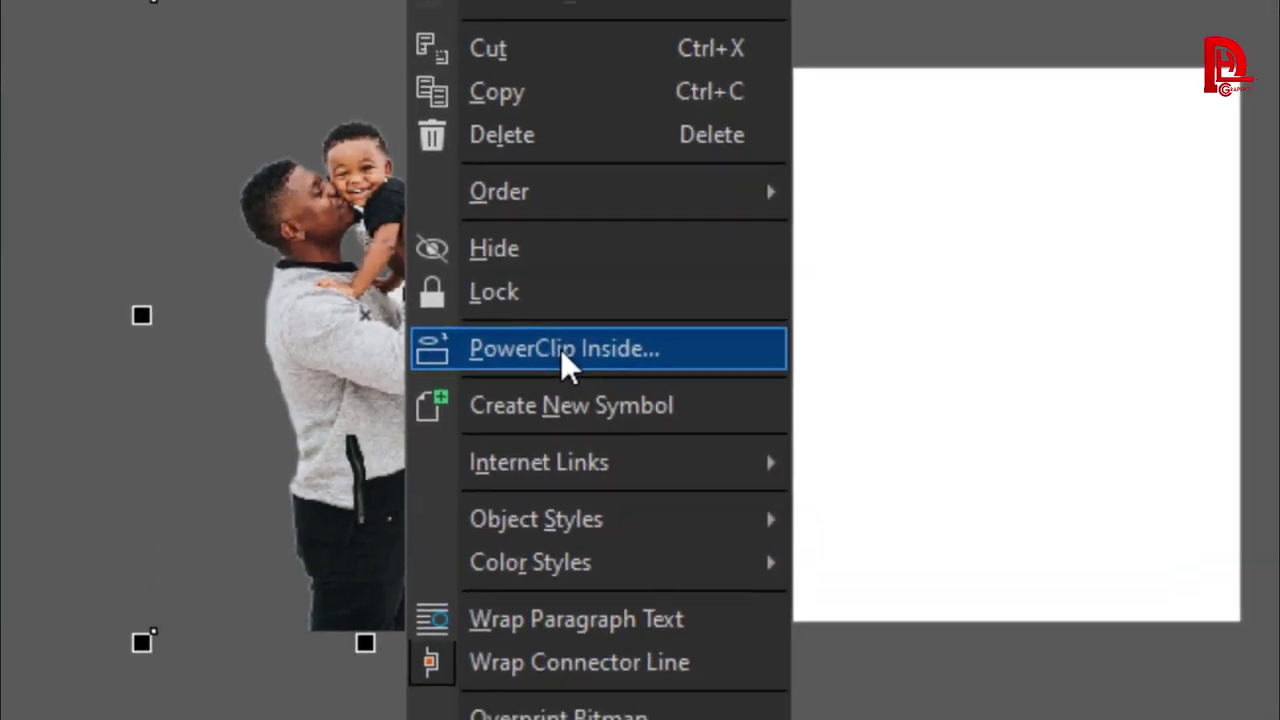
pyautogui.click(562, 350)
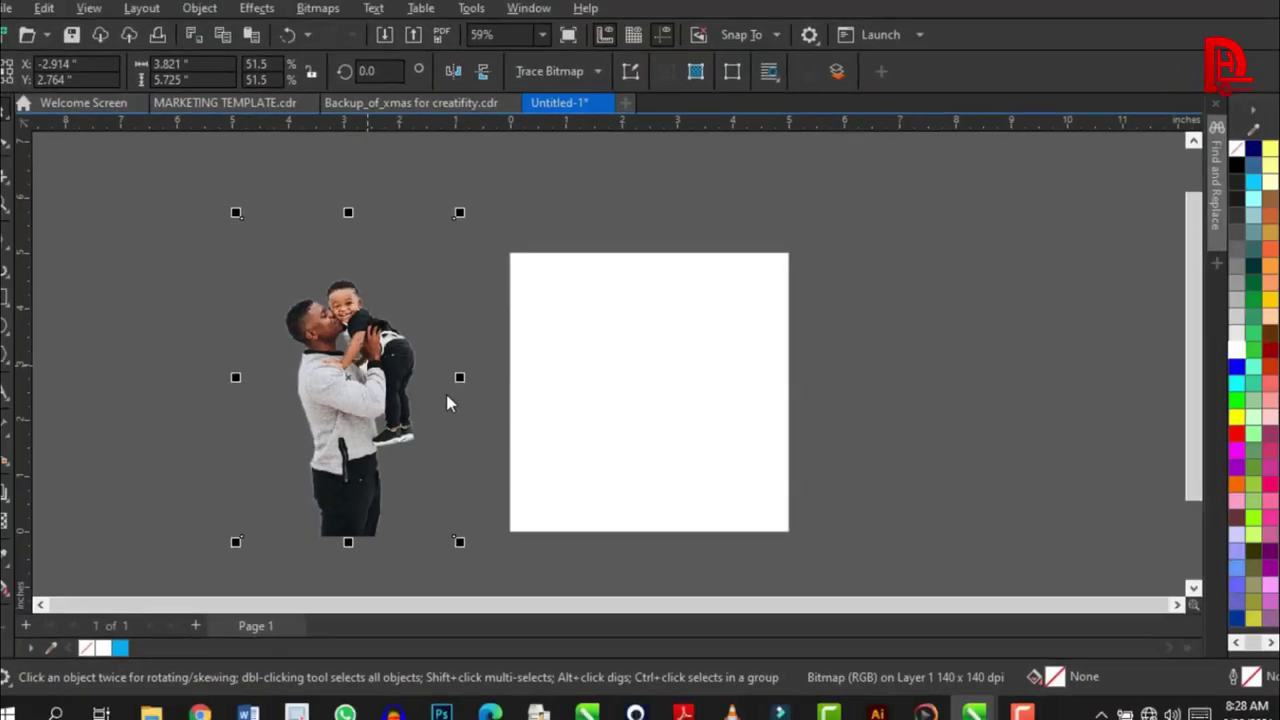
pyautogui.click(614, 386)
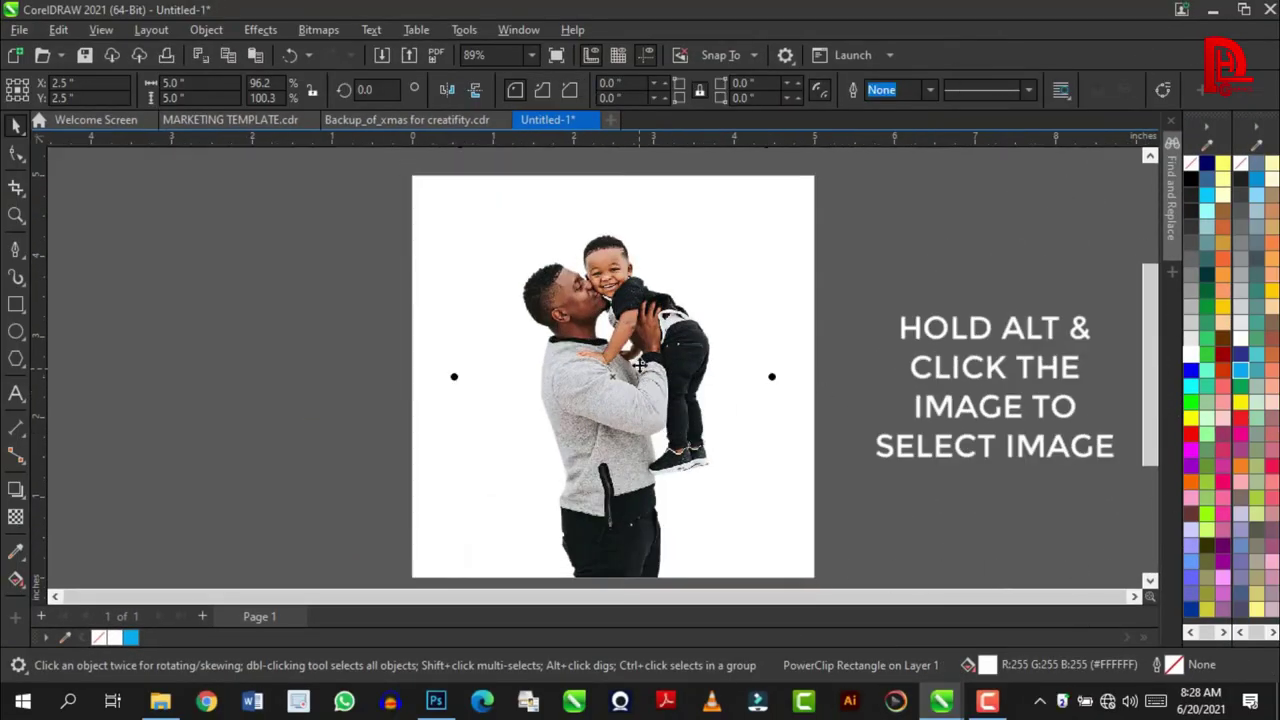
# - Resize and reposition the photo within the PowerClip frame to fit the page
pyautogui.keyDown('alt'); pyautogui.click(616, 403); pyautogui.keyUp('alt')
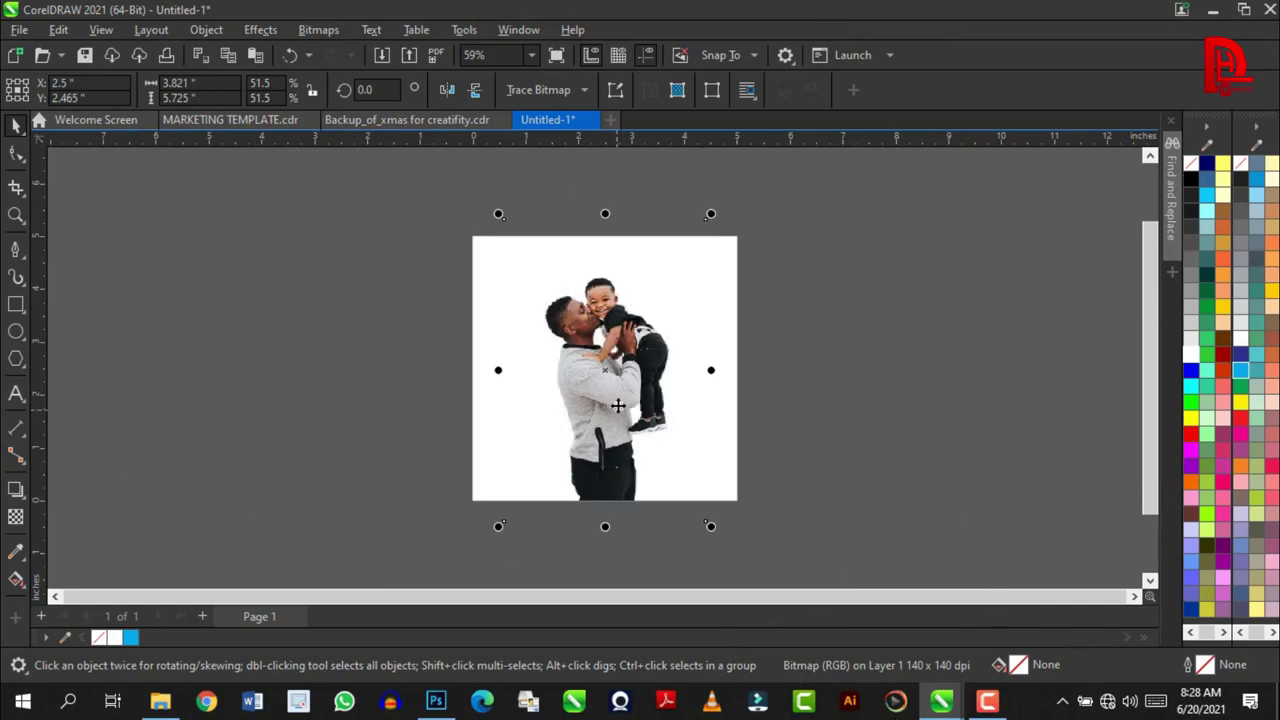
pyautogui.moveTo(712, 222); pyautogui.dragTo(723, 237)
pyautogui.scroll(1, 616, 399)
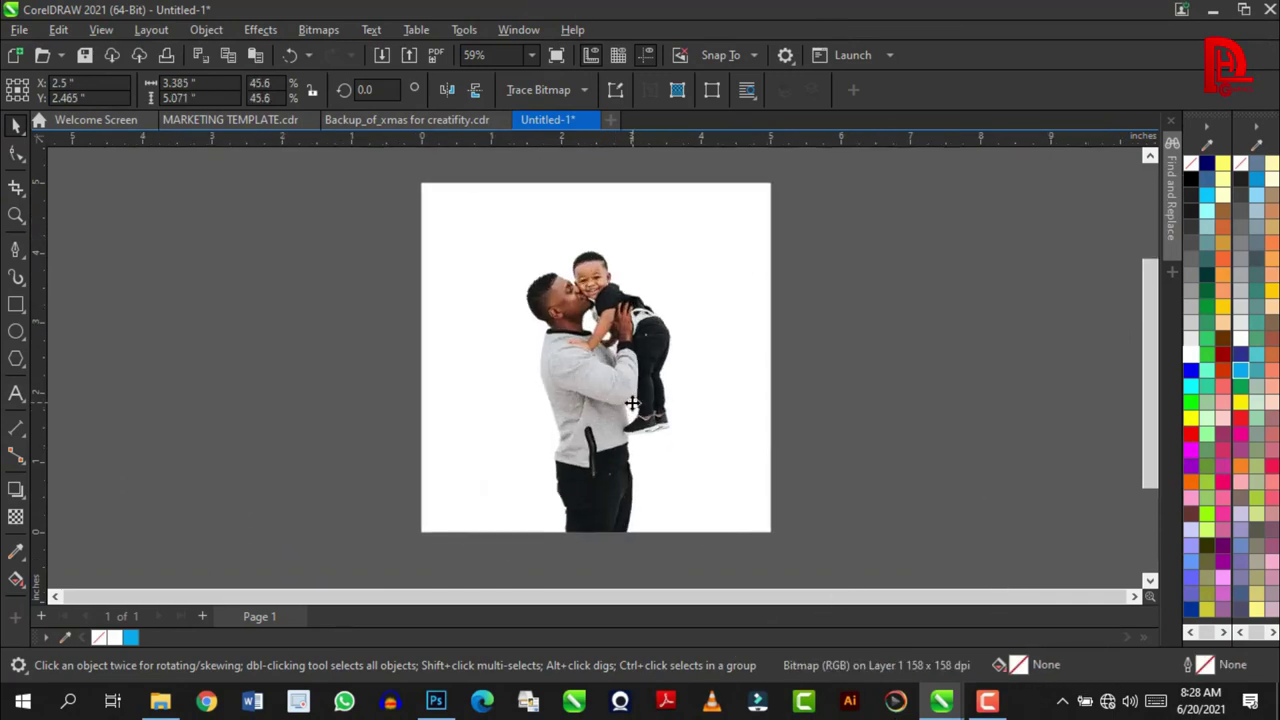
pyautogui.moveTo(617, 392); pyautogui.dragTo(620, 392)
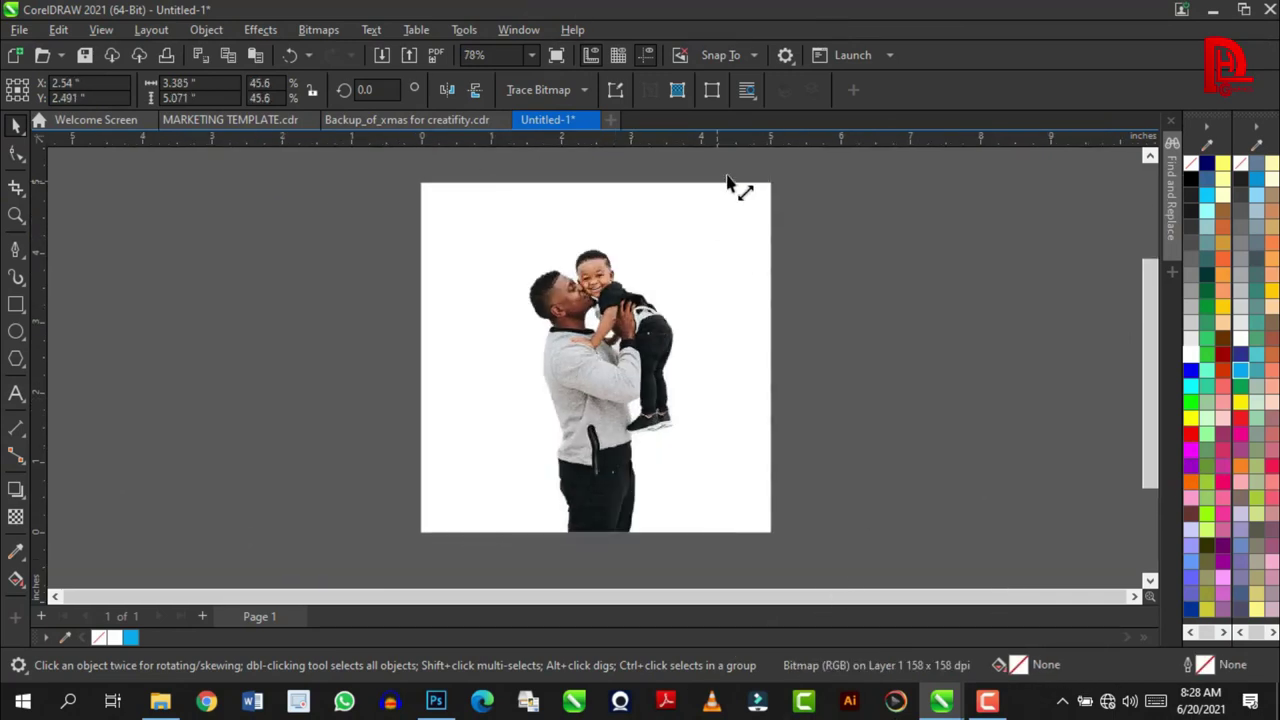
pyautogui.moveTo(728, 183); pyautogui.dragTo(736, 170)
pyautogui.moveTo(476, 164); pyautogui.dragTo(460, 149)
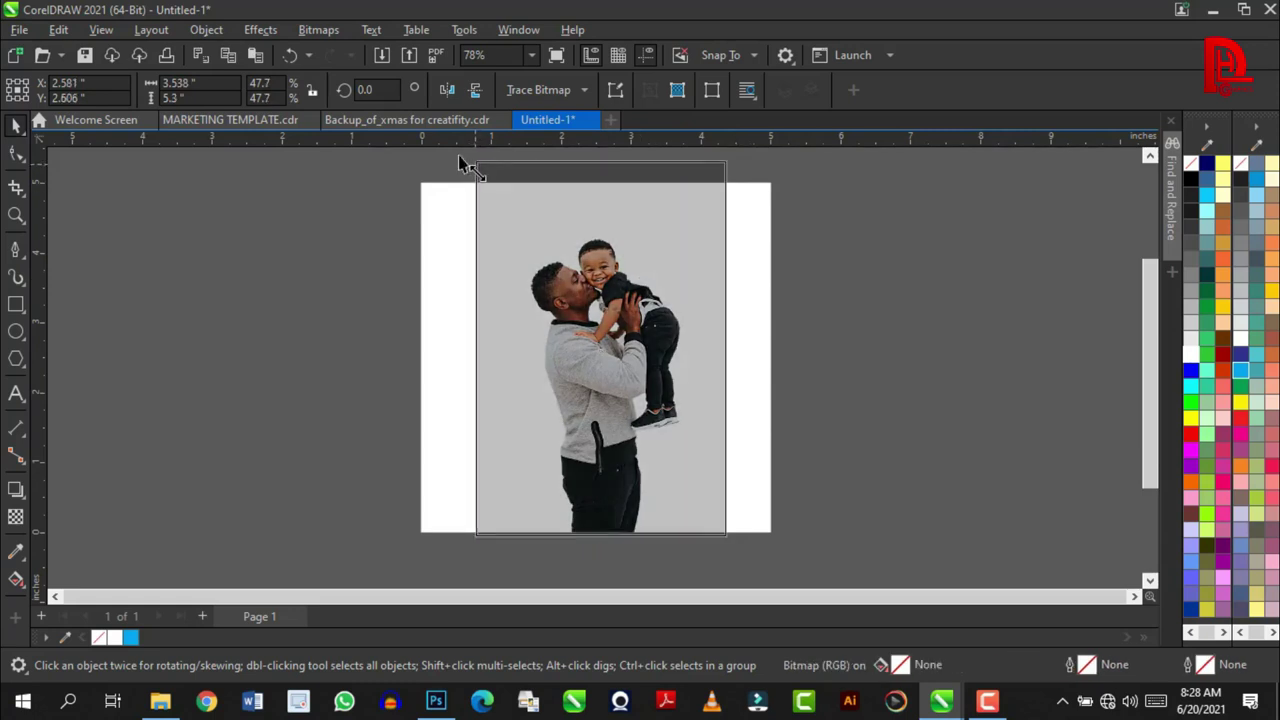
pyautogui.moveTo(636, 339); pyautogui.dragTo(638, 343)
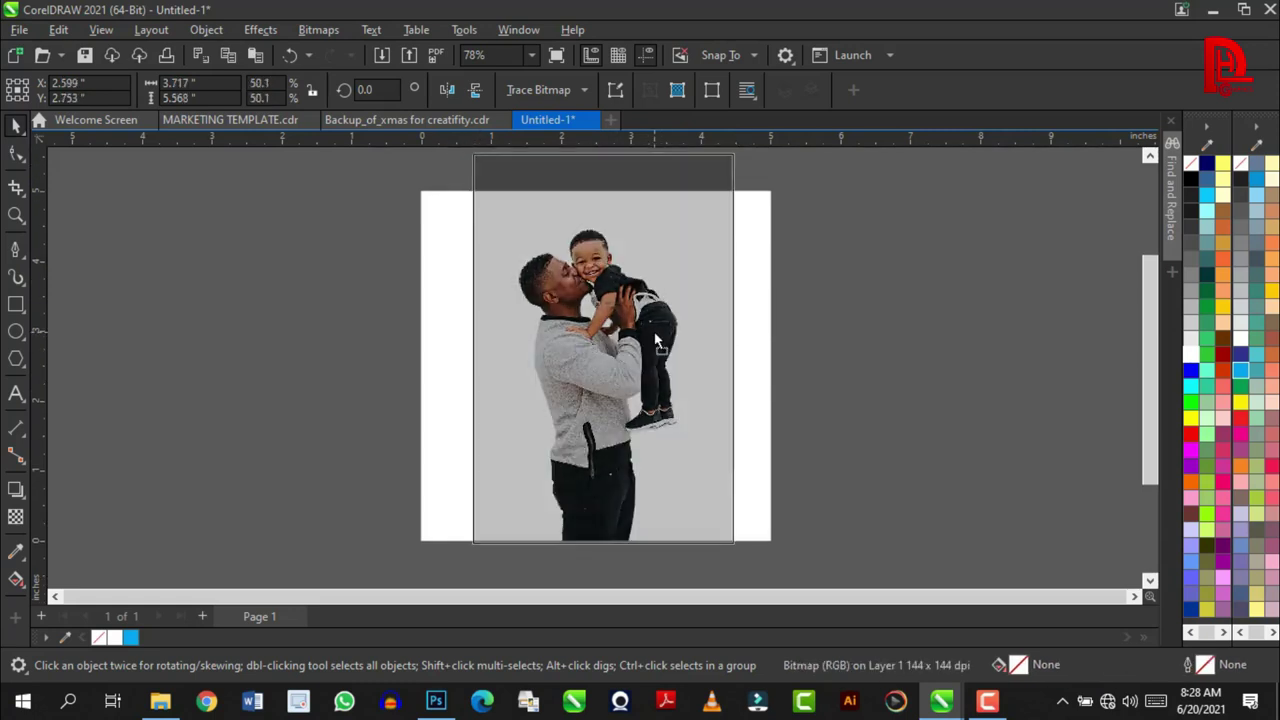
pyautogui.scroll(-2, 723, 331)
pyautogui.scroll(1, 723, 331)
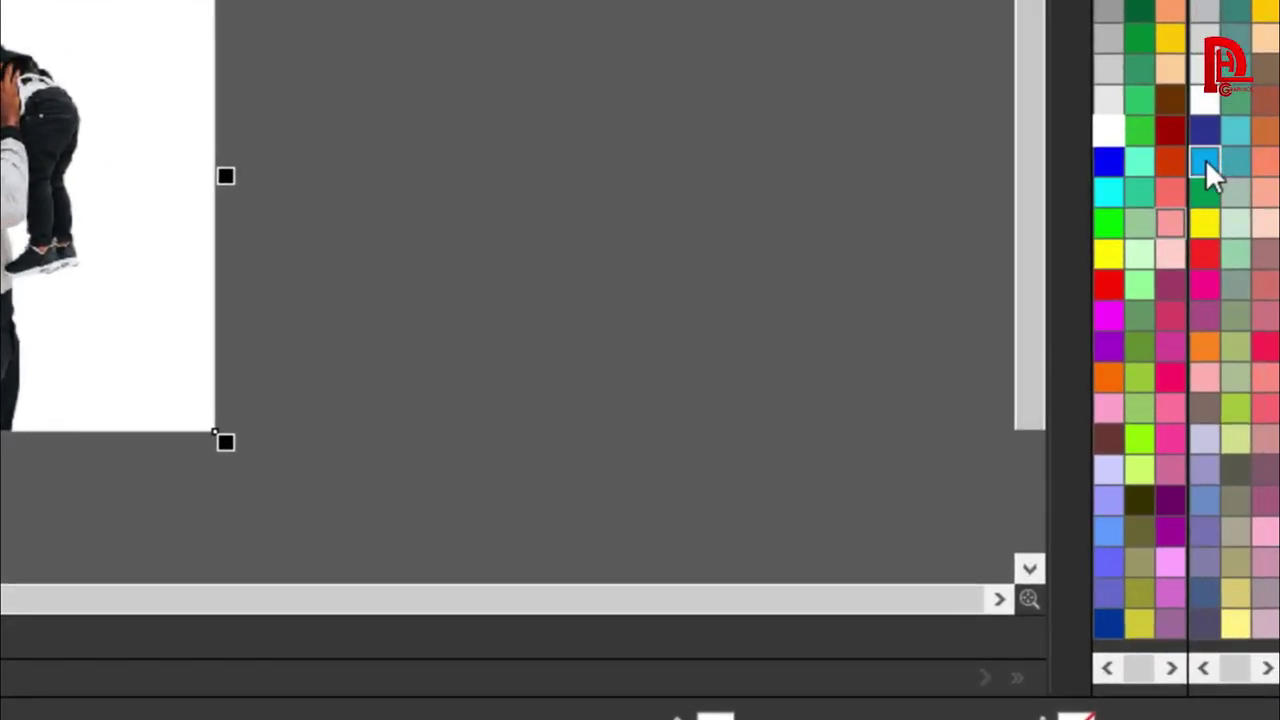
# - Give the frame a light-blue-to-magenta gradient fill behind the photo, then deselect it
pyautogui.click(1206, 170)
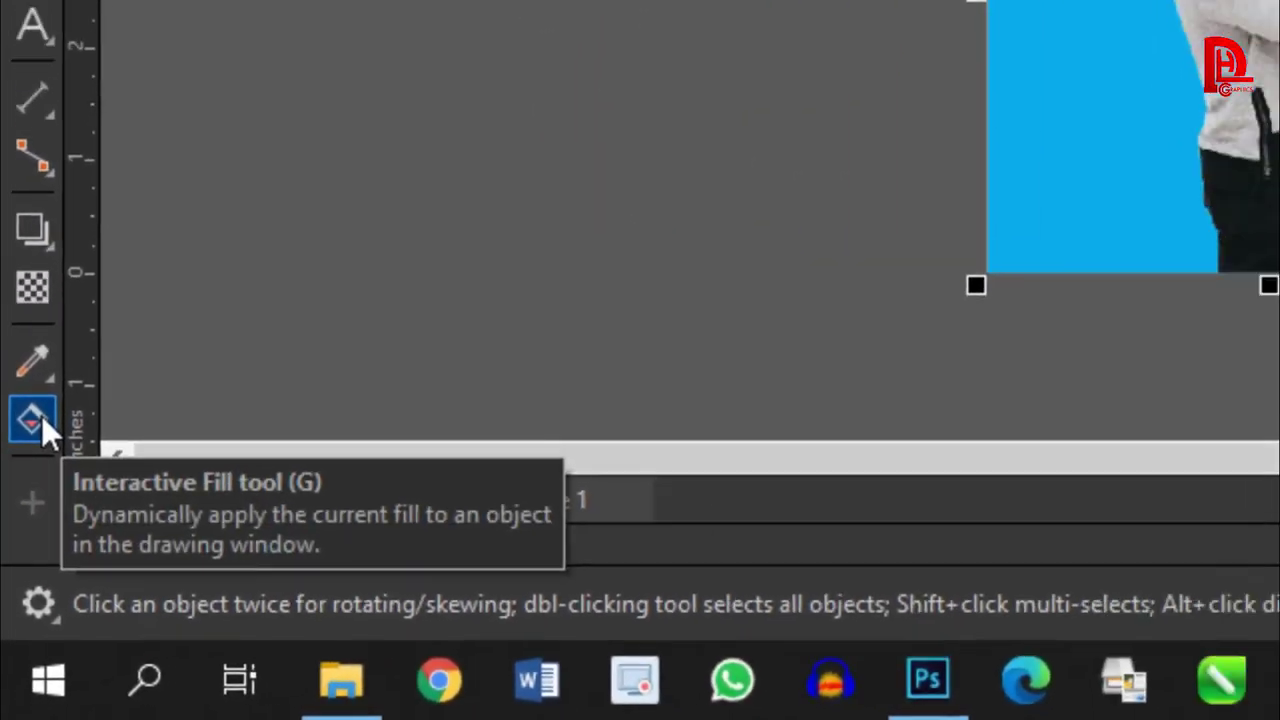
pyautogui.click(18, 570)
pyautogui.moveTo(430, 386); pyautogui.dragTo(668, 290)
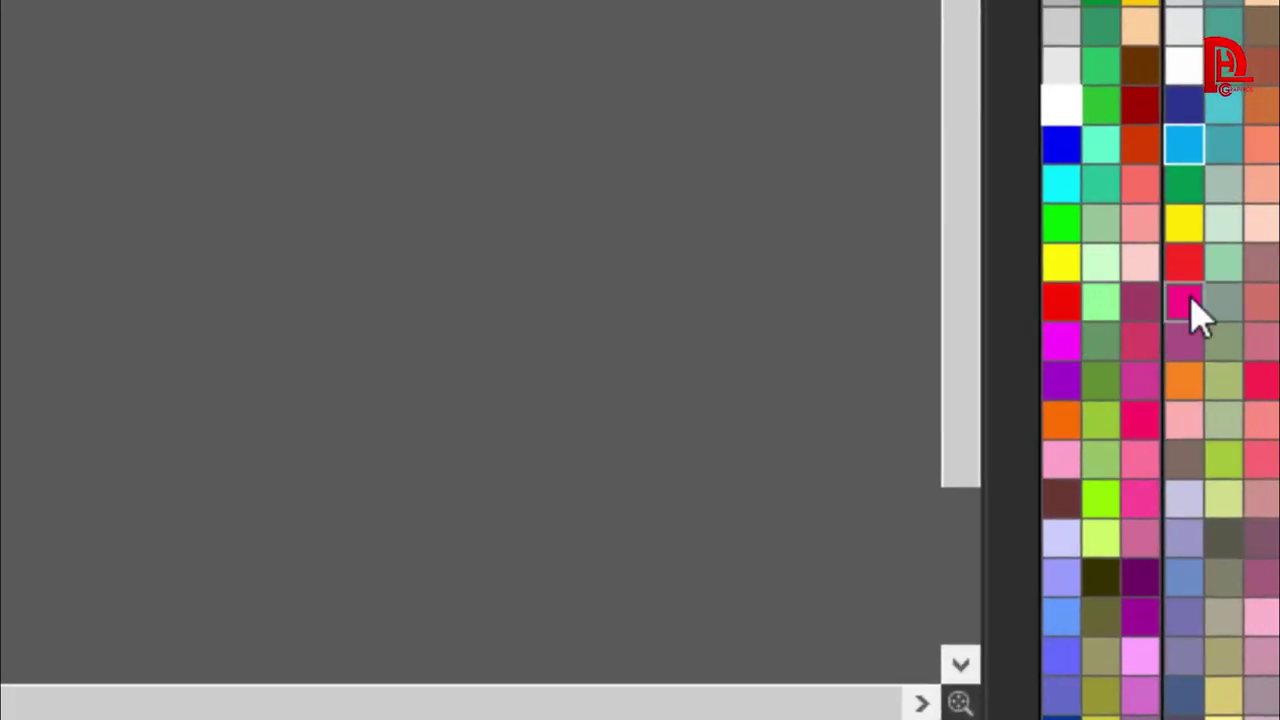
pyautogui.click(1191, 302)
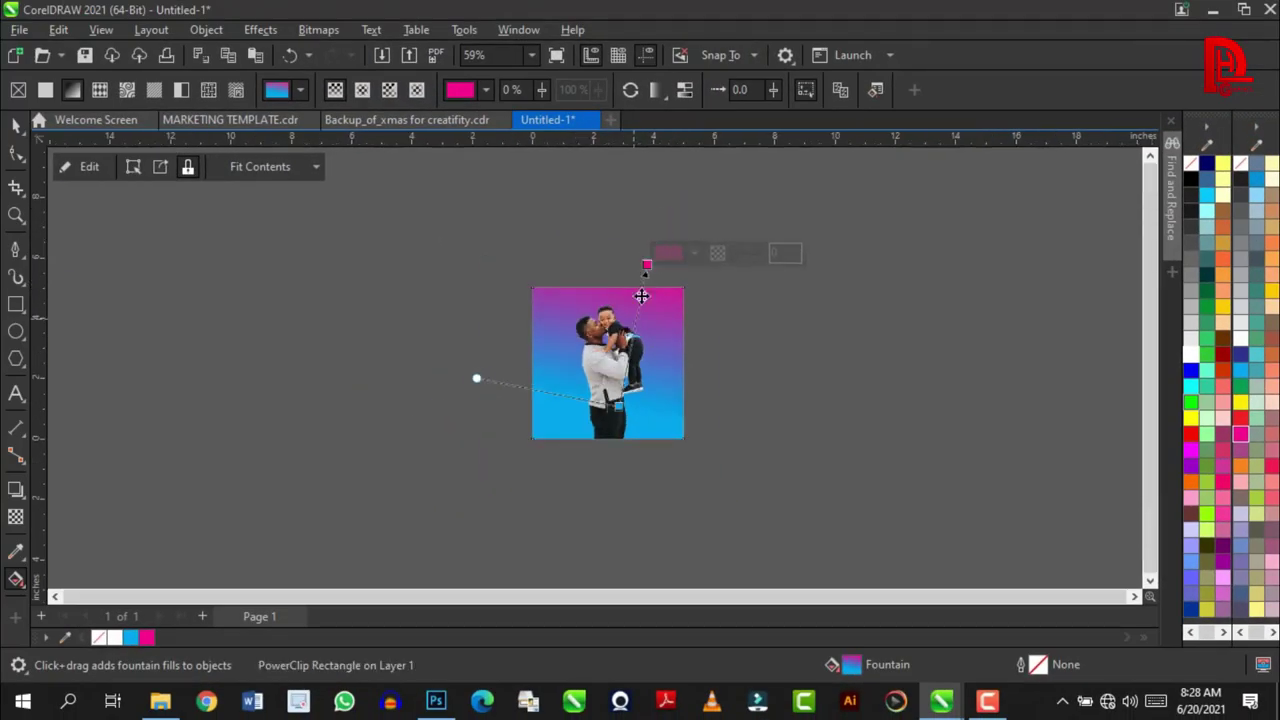
pyautogui.scroll(-2, 624, 350)
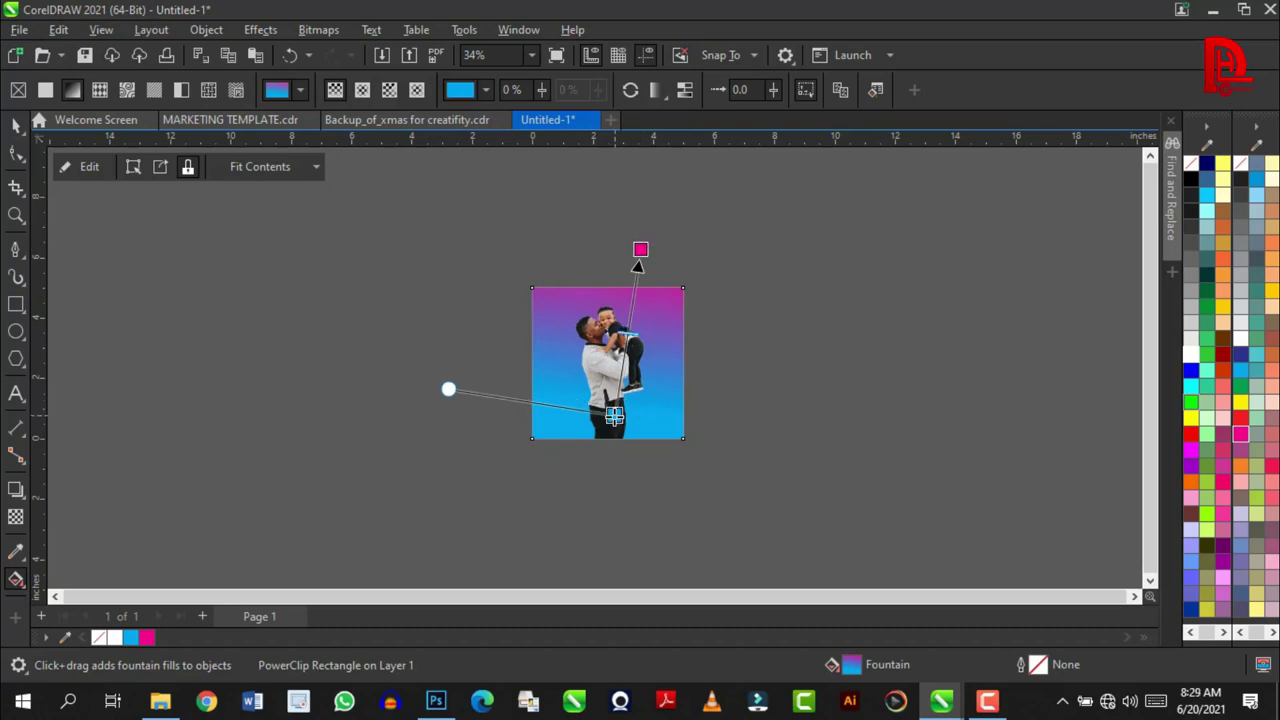
pyautogui.scroll(1, 636, 345)
pyautogui.scroll(1, 636, 307)
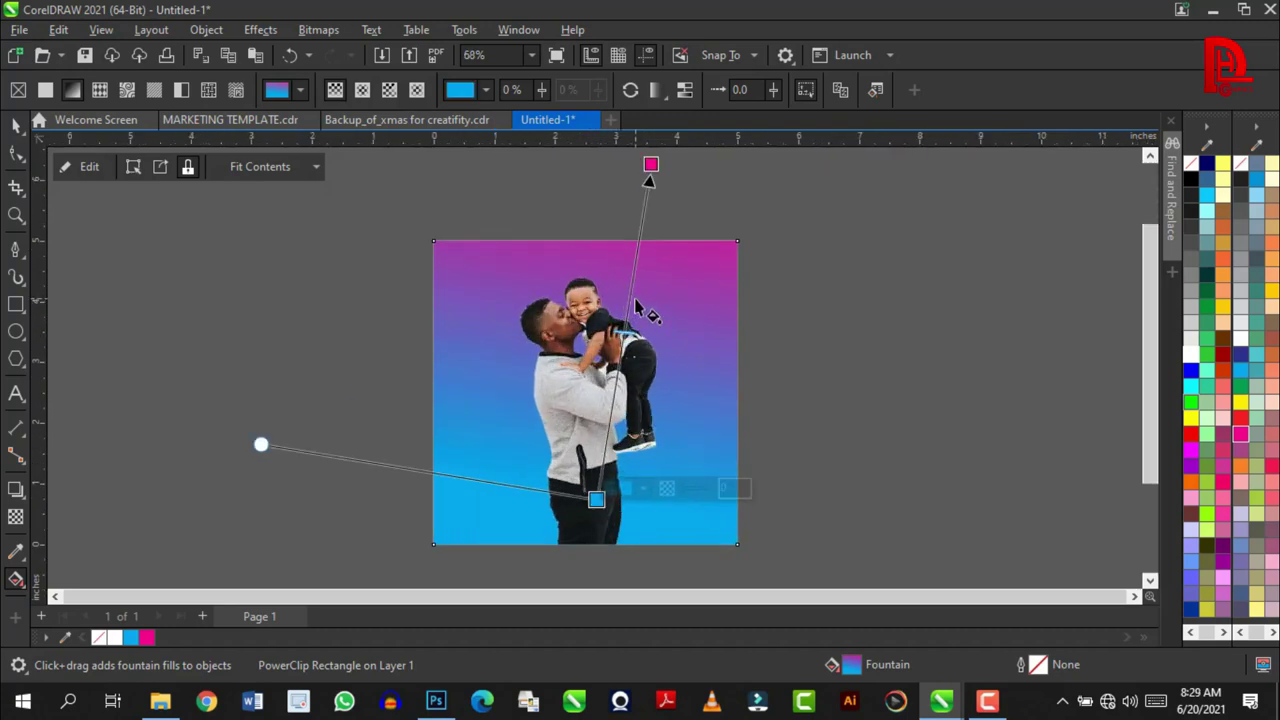
pyautogui.click(16, 125)
pyautogui.click(328, 323)
pyautogui.scroll(1, 649, 240)
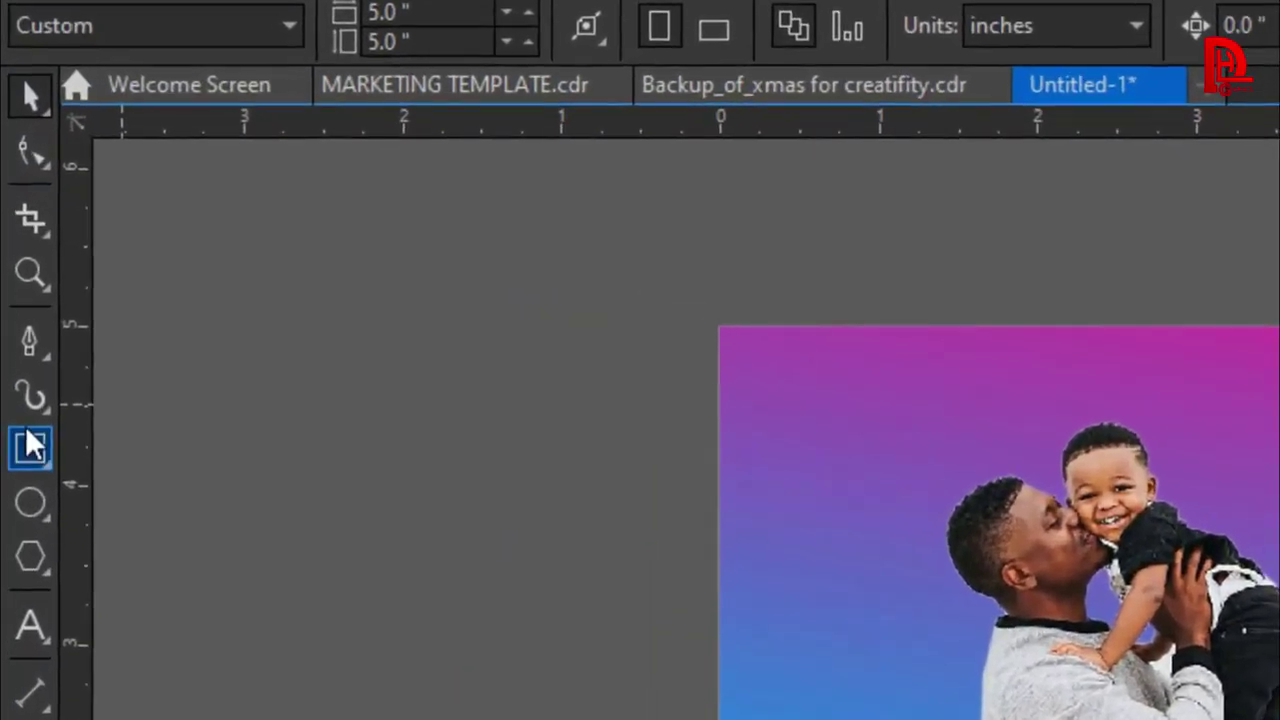
pyautogui.click(30, 445)
# - Draw a small rectangle at the page's top-left and round only its bottom corners
pyautogui.scroll(1, 903, 394)
pyautogui.moveTo(764, 312)
pyautogui.mouseDown()
pyautogui.moveTo(878, 464)
pyautogui.moveTo(872, 450)
pyautogui.mouseUp()
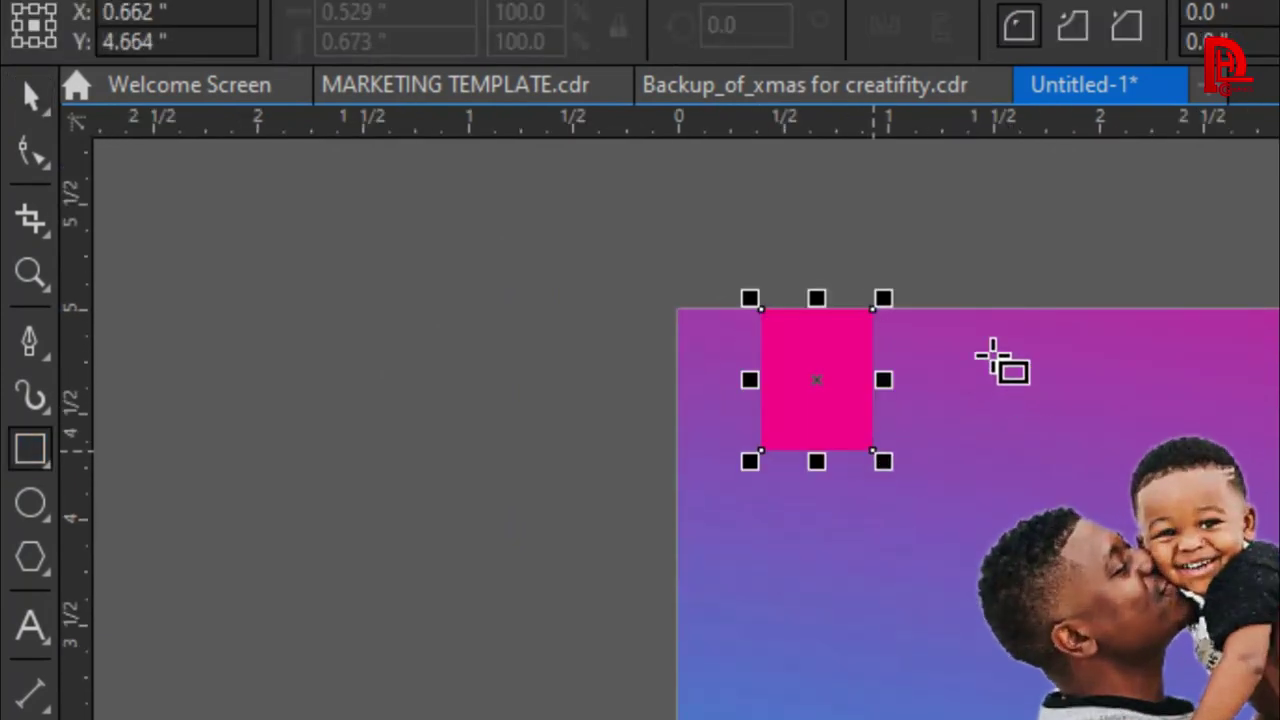
pyautogui.click(22, 160)
pyautogui.scroll(1, 800, 437)
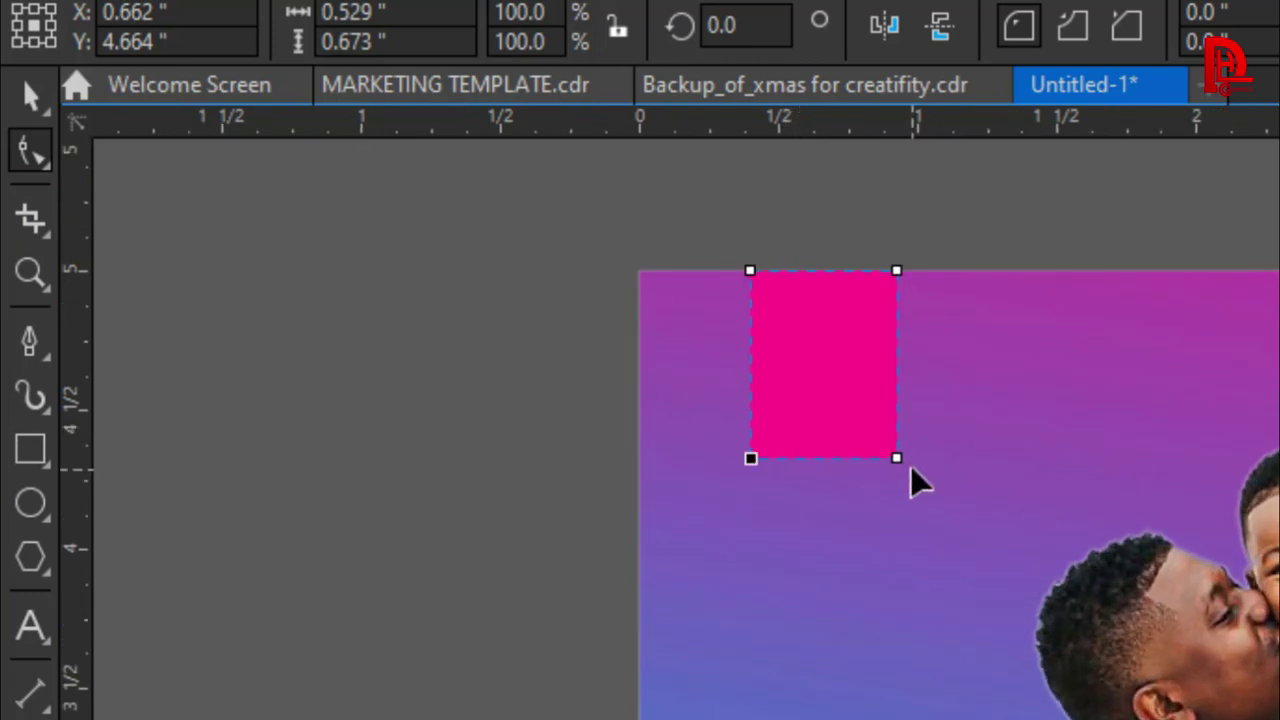
pyautogui.moveTo(897, 462)
pyautogui.mouseDown()
pyautogui.moveTo(933, 382)
pyautogui.moveTo(948, 505)
pyautogui.mouseUp()
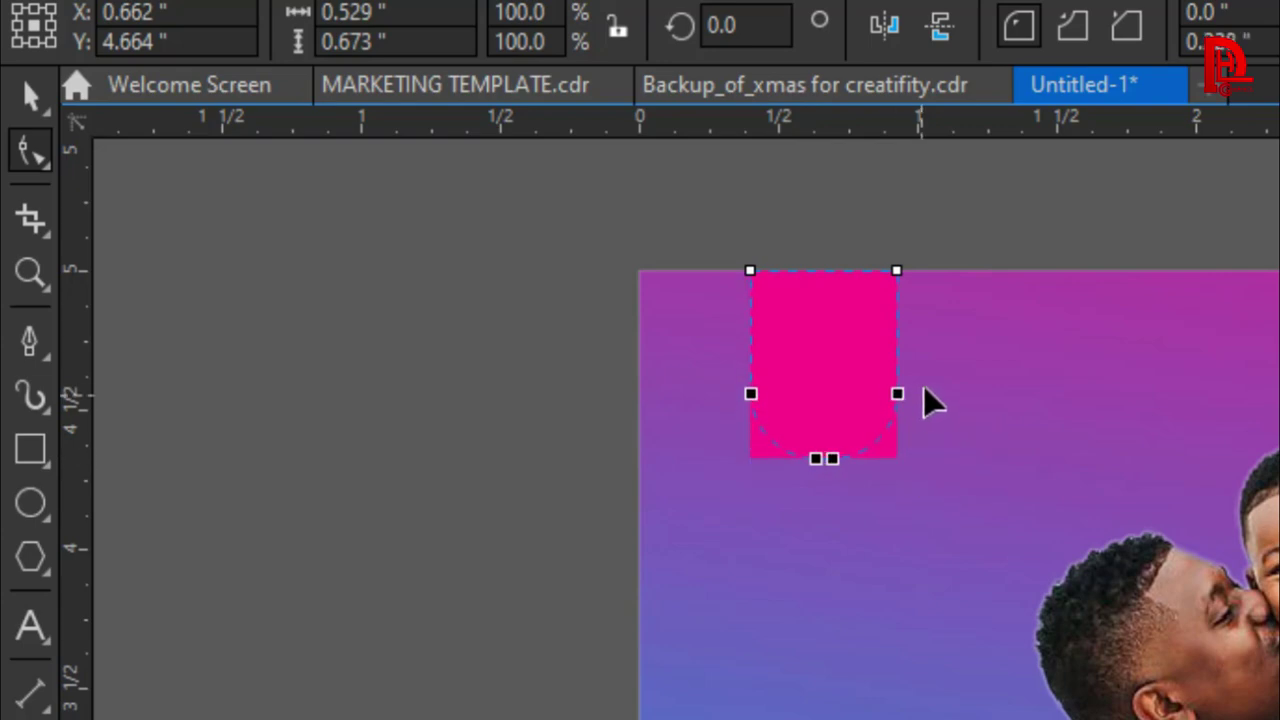
pyautogui.moveTo(933, 402); pyautogui.dragTo(954, 386)
pyautogui.press('space')
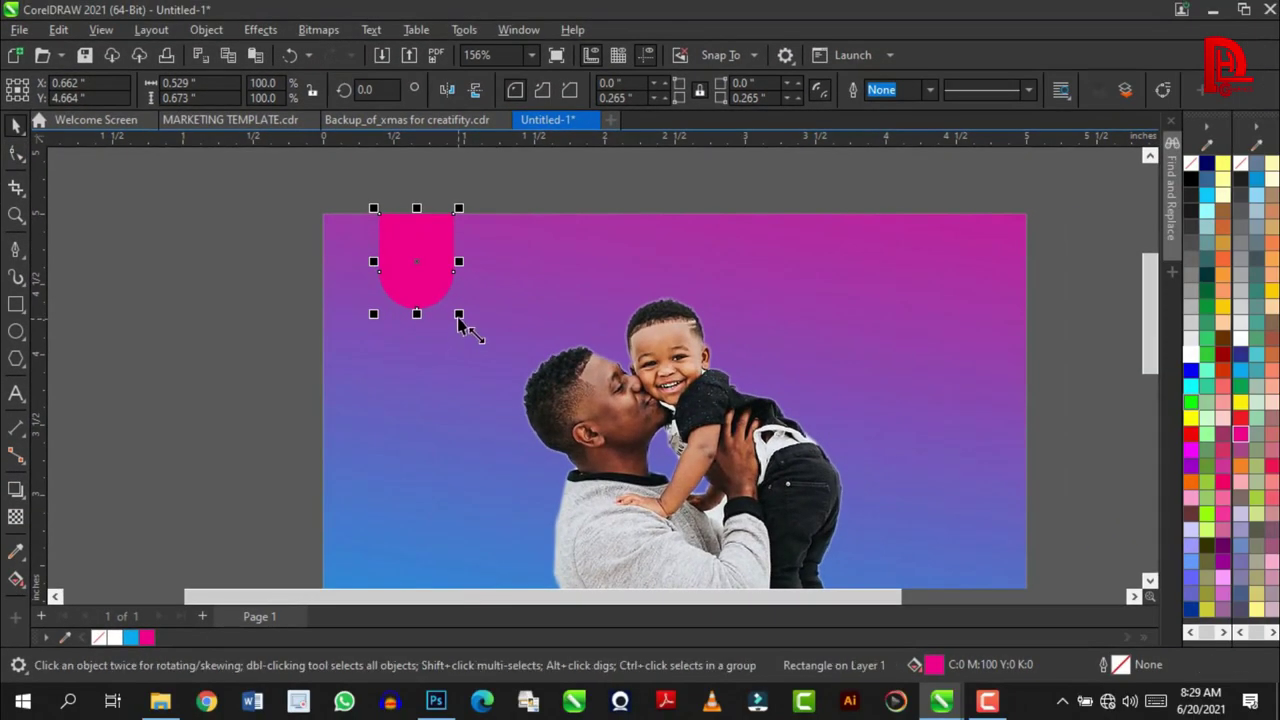
# - Shrink the rounded tab to about 68% and fill it white
pyautogui.moveTo(459, 314); pyautogui.dragTo(435, 284)
pyautogui.click(1190, 362)
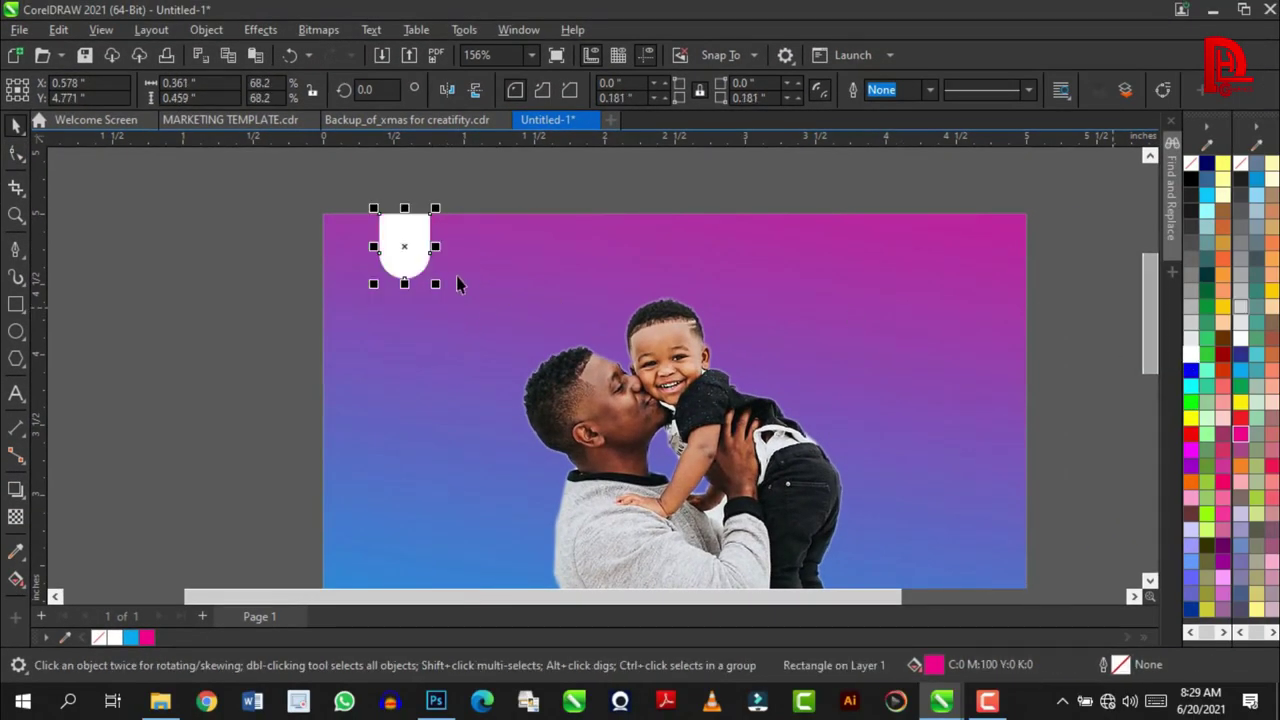
pyautogui.click(336, 258)
pyautogui.click(23, 342)
pyautogui.write("HAPPY FATHER'S DAY")
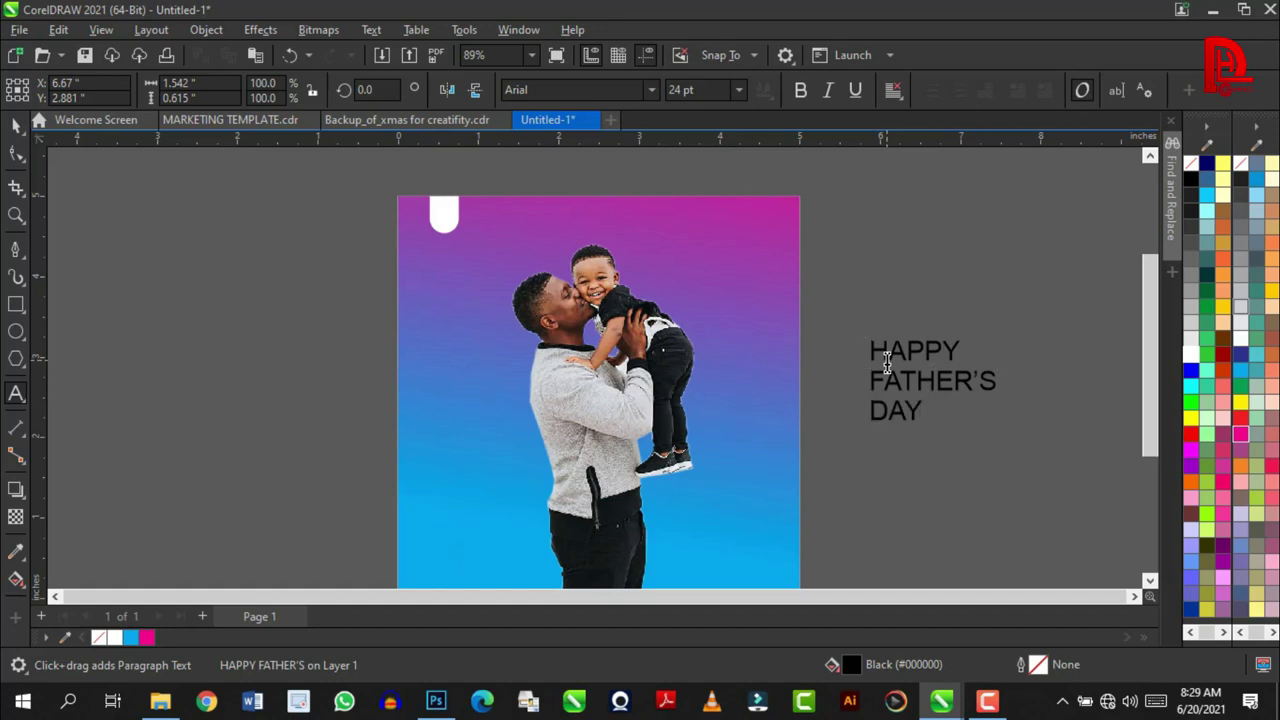
# - Switch the HAPPY FATHER'S DAY text to MADE TOMMY and bold HAPPY FATHER'S
pyautogui.press('Escape')
pyautogui.moveTo(836, 306); pyautogui.dragTo(1030, 408)
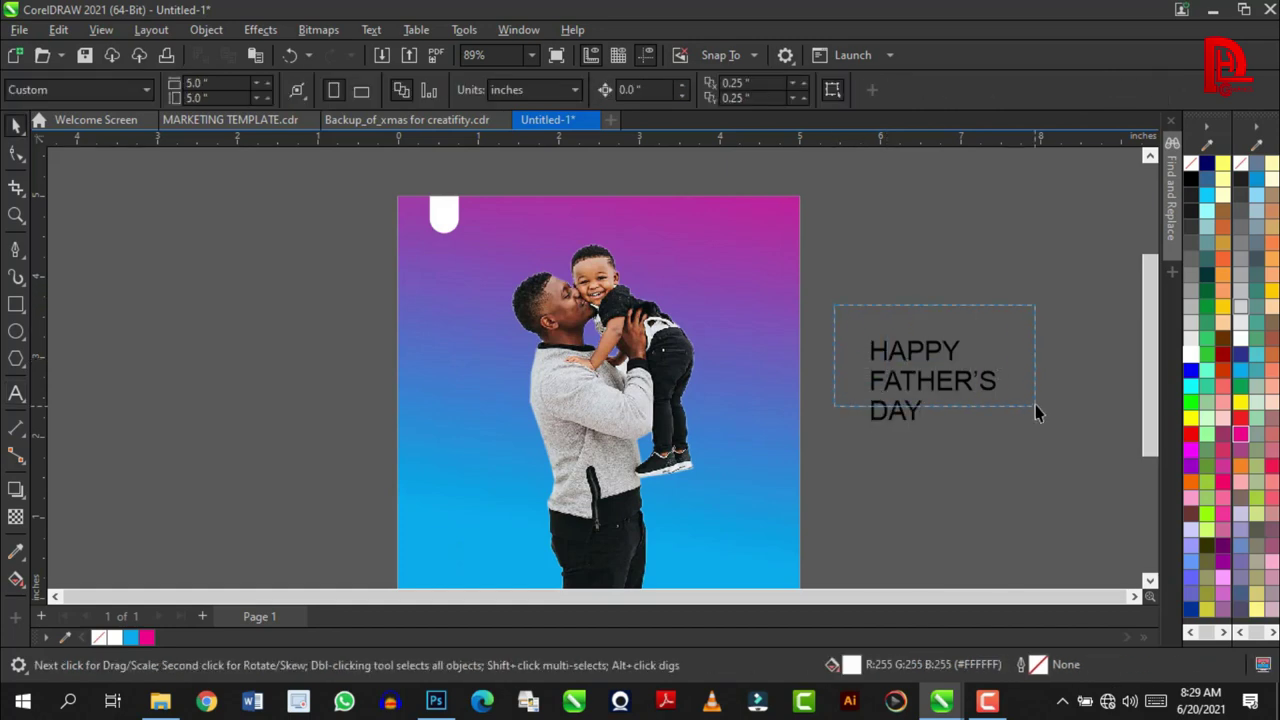
pyautogui.click(547, 90)
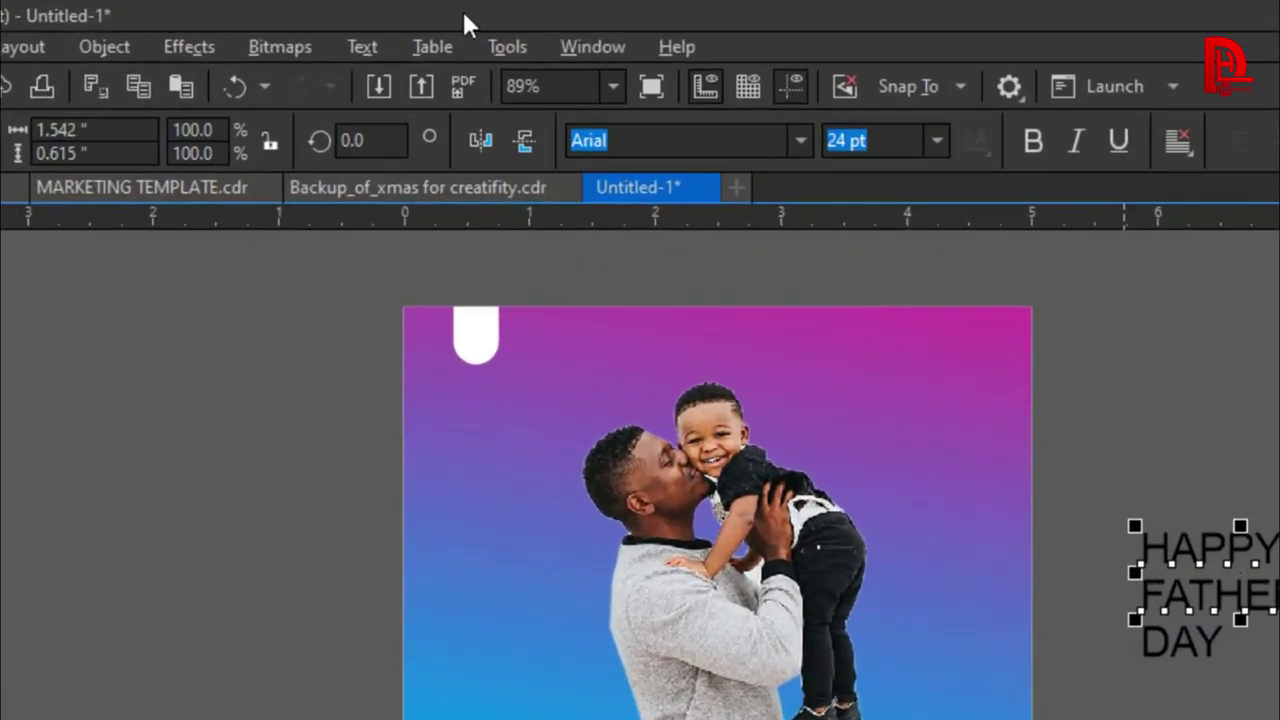
pyautogui.write('MaD')
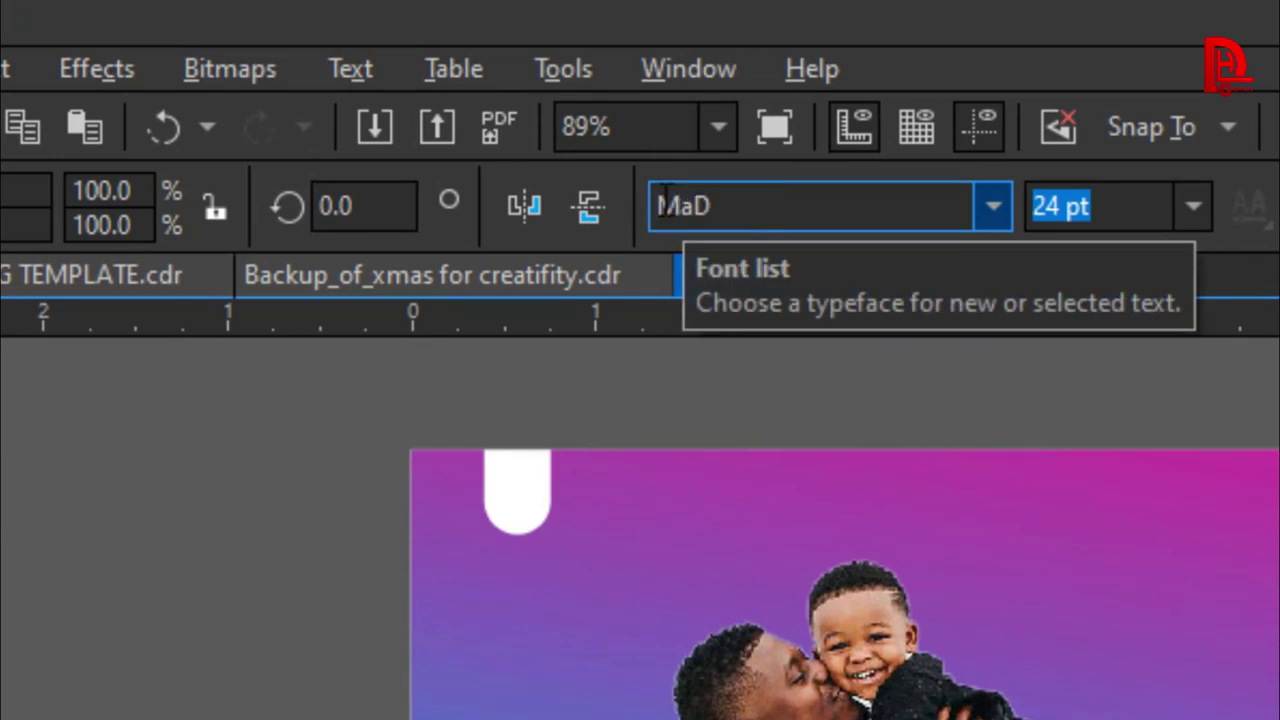
pyautogui.write('e')
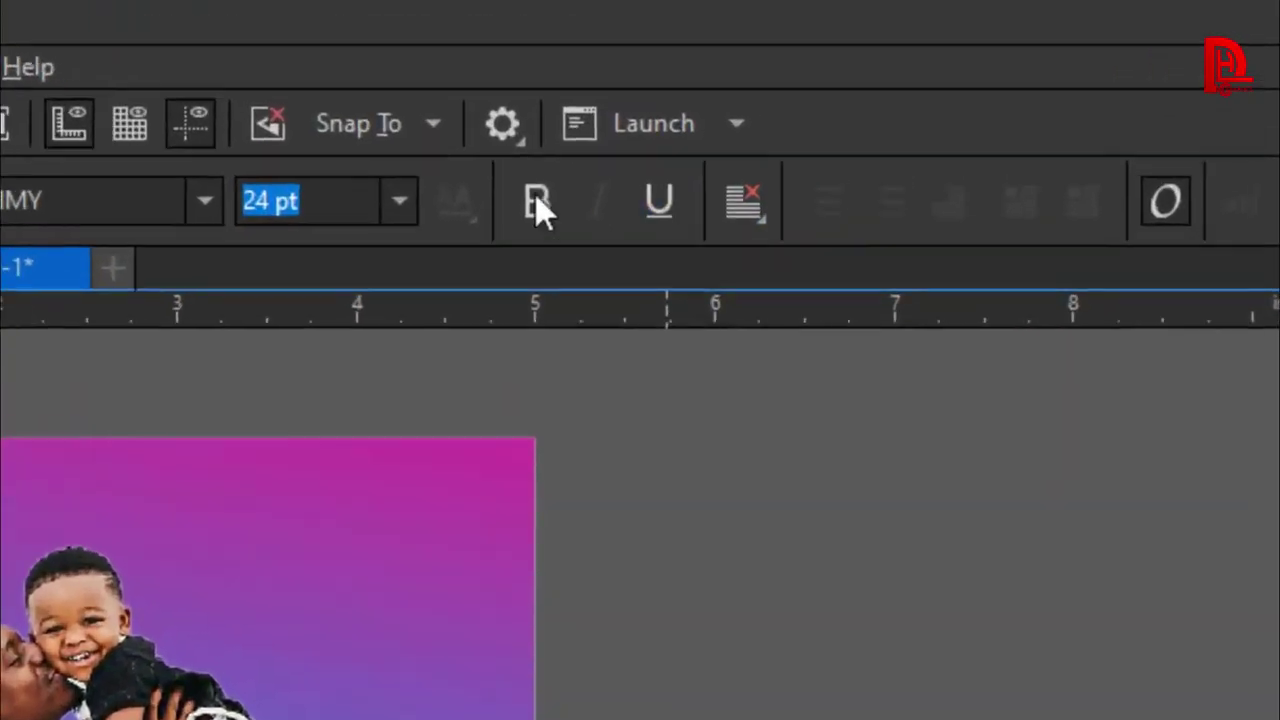
pyautogui.click(782, 97)
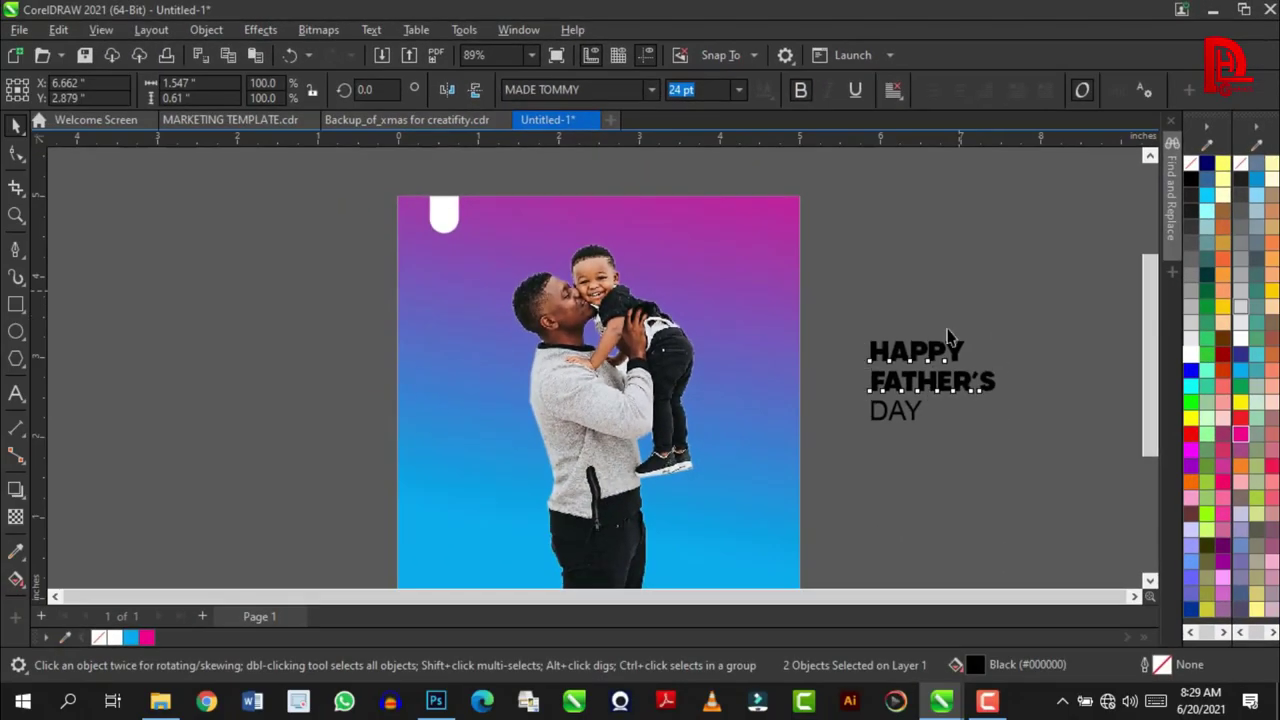
pyautogui.click(950, 350)
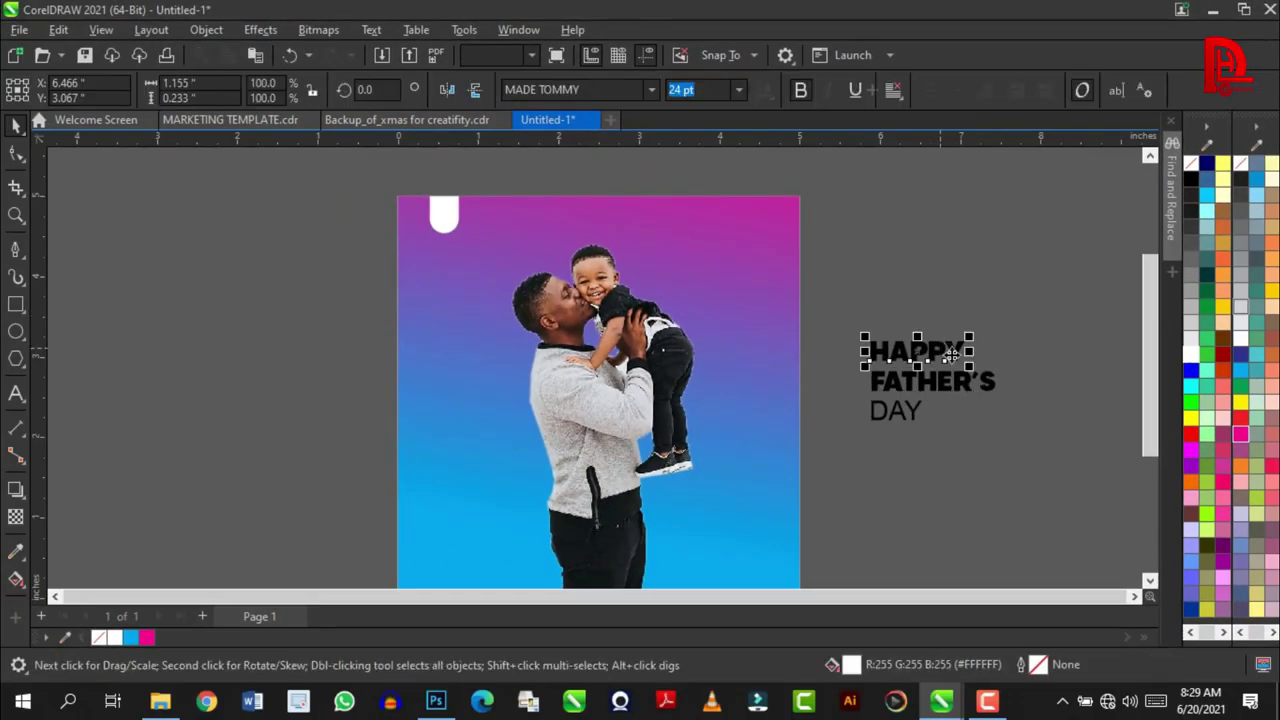
# - Enlarge HAPPY to about 244%, move it onto the photo, and make it white
pyautogui.moveTo(964, 340); pyautogui.dragTo(1103, 309)
pyautogui.moveTo(1043, 345)
pyautogui.mouseDown()
pyautogui.moveTo(655, 360)
pyautogui.moveTo(740, 365)
pyautogui.mouseUp()
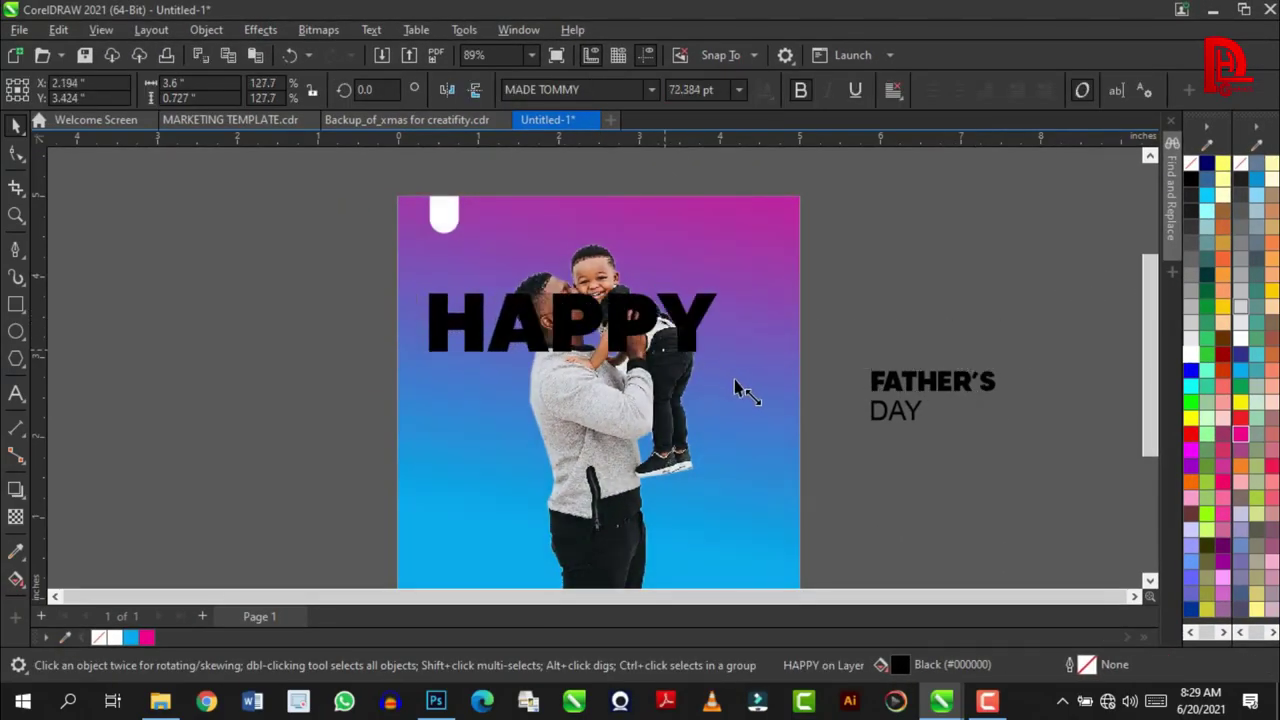
pyautogui.moveTo(641, 340)
pyautogui.mouseDown()
pyautogui.moveTo(676, 340)
pyautogui.moveTo(665, 343)
pyautogui.mouseUp()
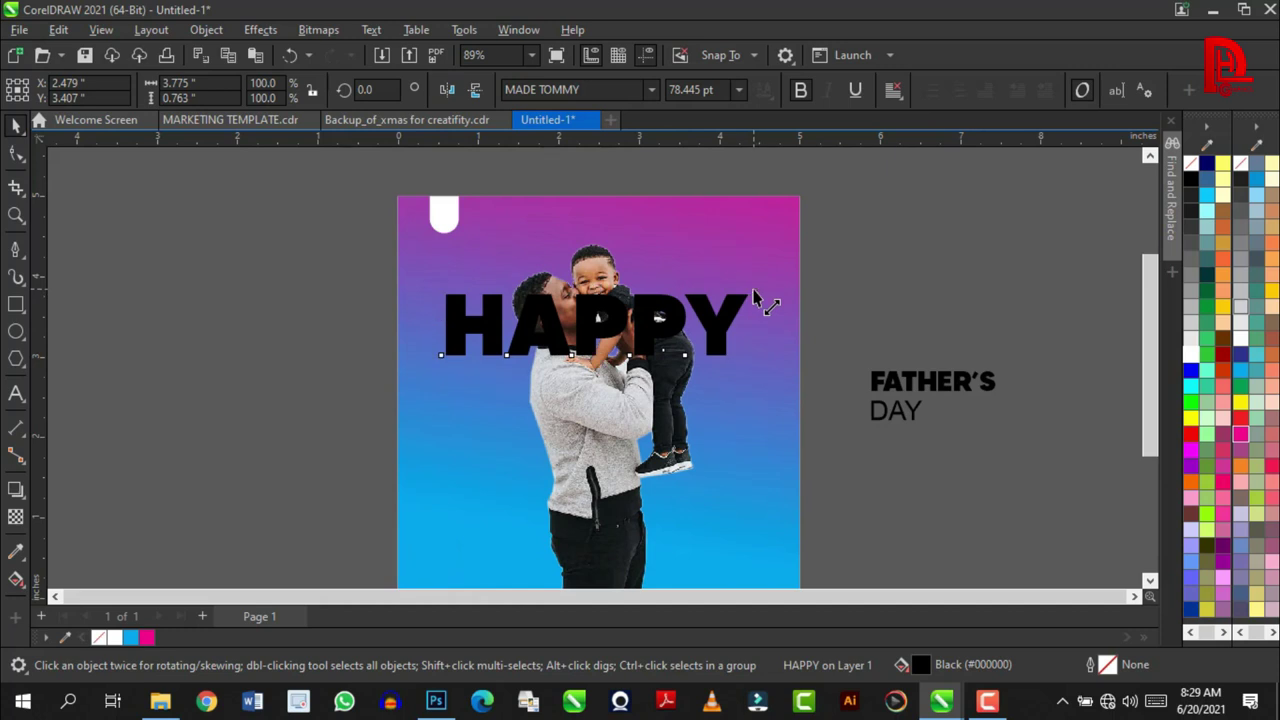
pyautogui.moveTo(755, 289); pyautogui.dragTo(754, 293)
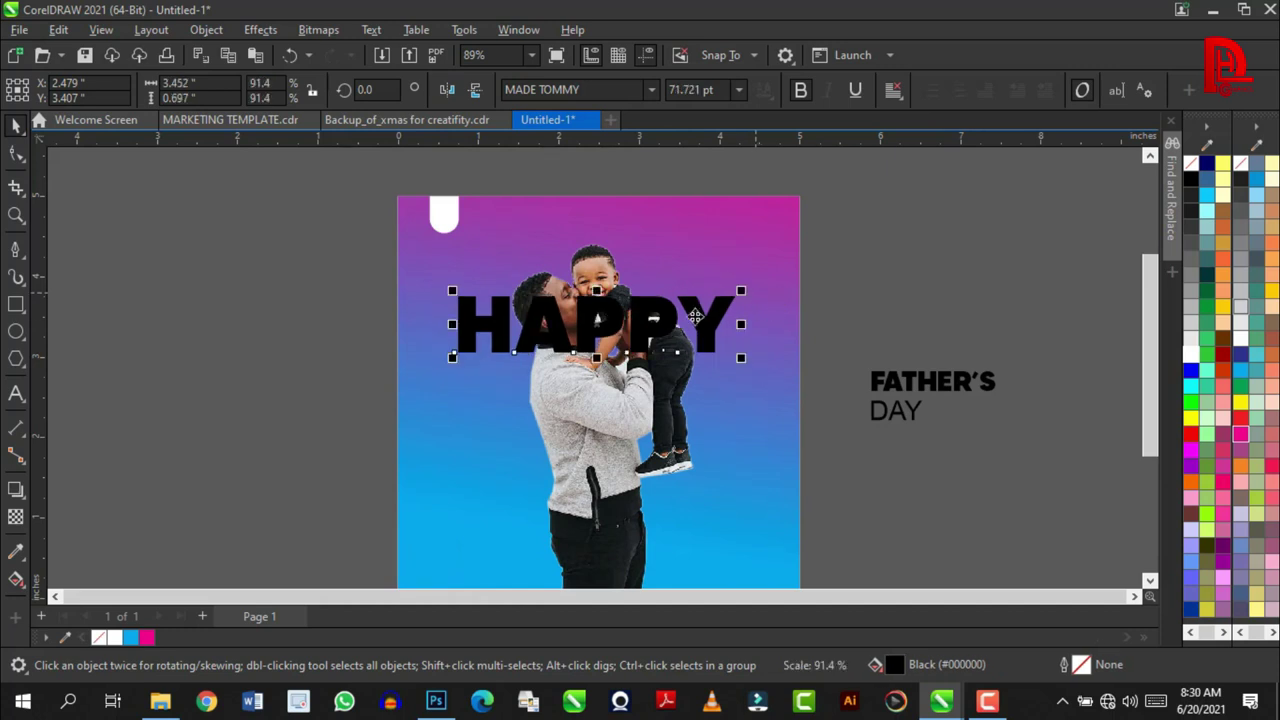
pyautogui.click(1190, 357)
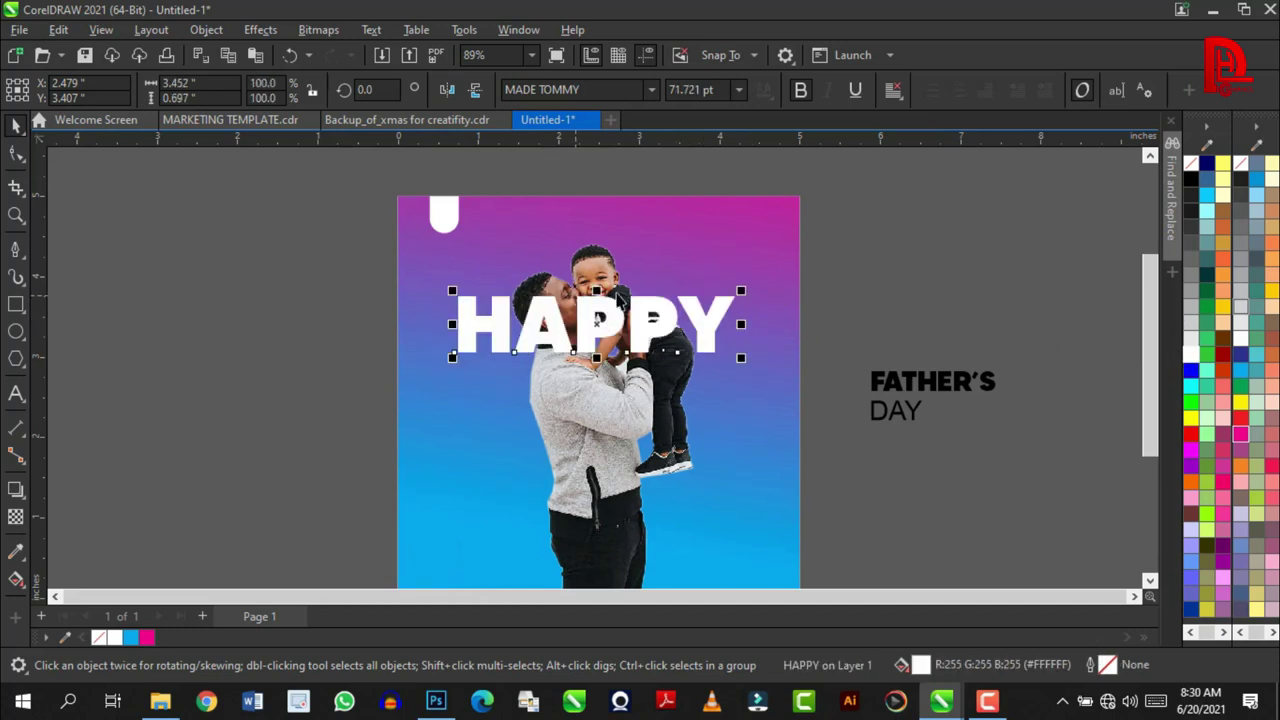
pyautogui.scroll(1, 619, 298)
pyautogui.scroll(-2, 694, 308)
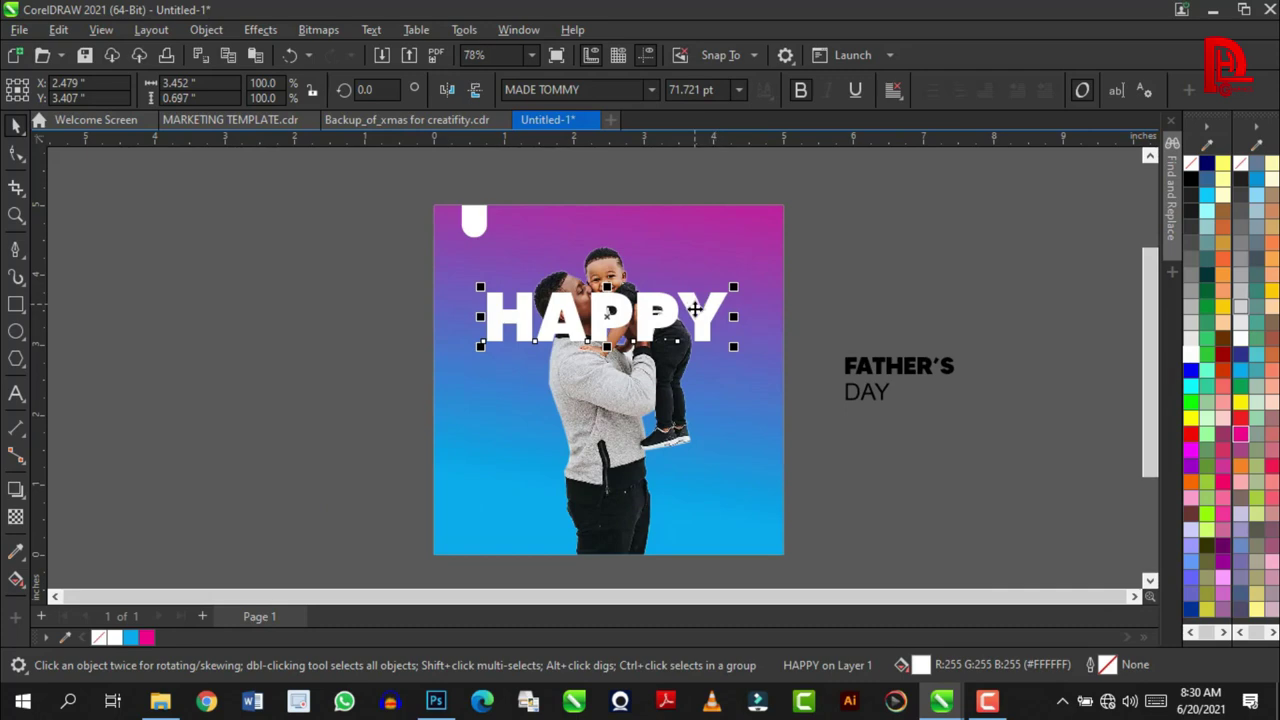
pyautogui.scroll(2, 625, 314)
# - Move HAPPY inside the photo's PowerClip, layered behind the father and son
pyautogui.rightClick(625, 314)
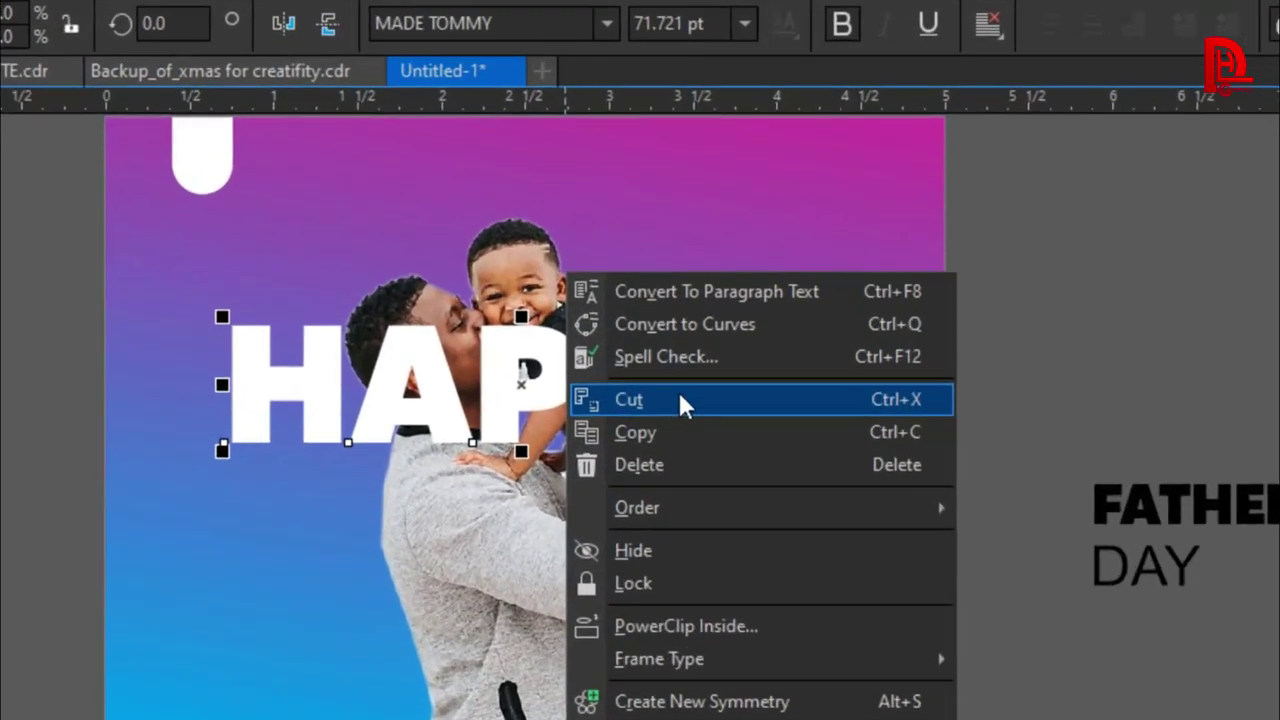
pyautogui.press('Escape')
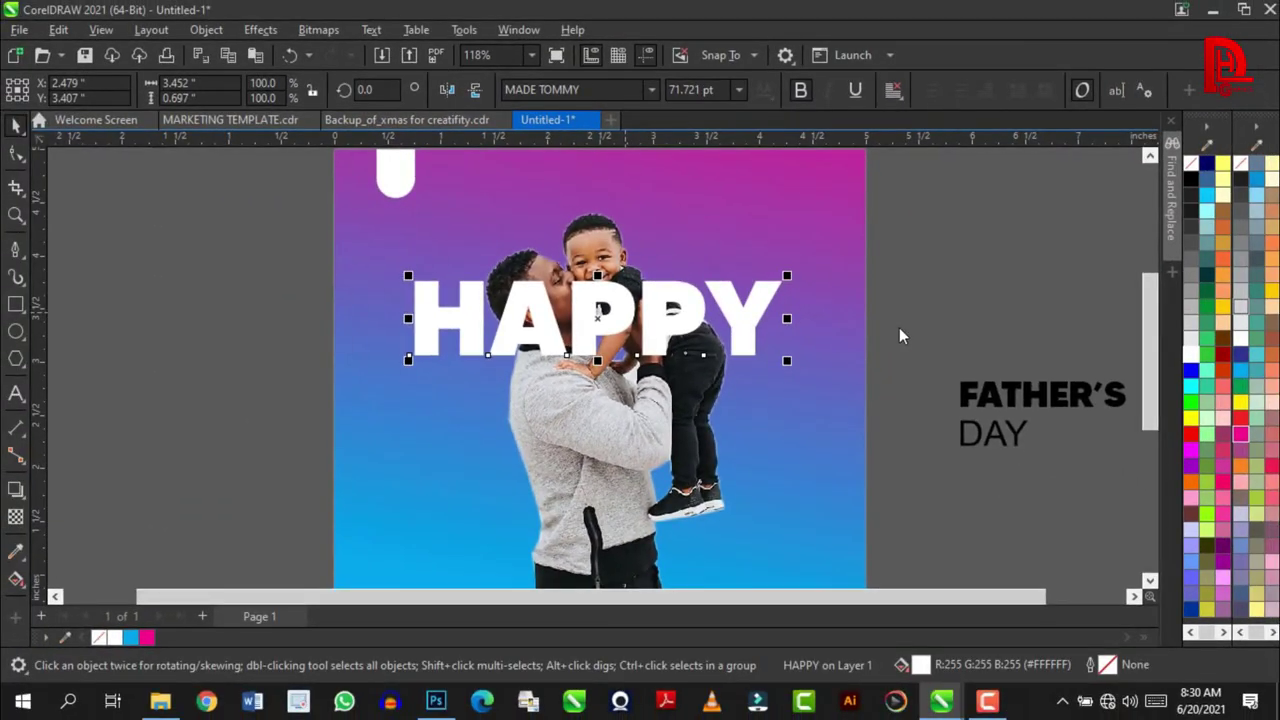
pyautogui.press('Delete')
pyautogui.scroll(-2, 652, 318)
pyautogui.click(606, 317)
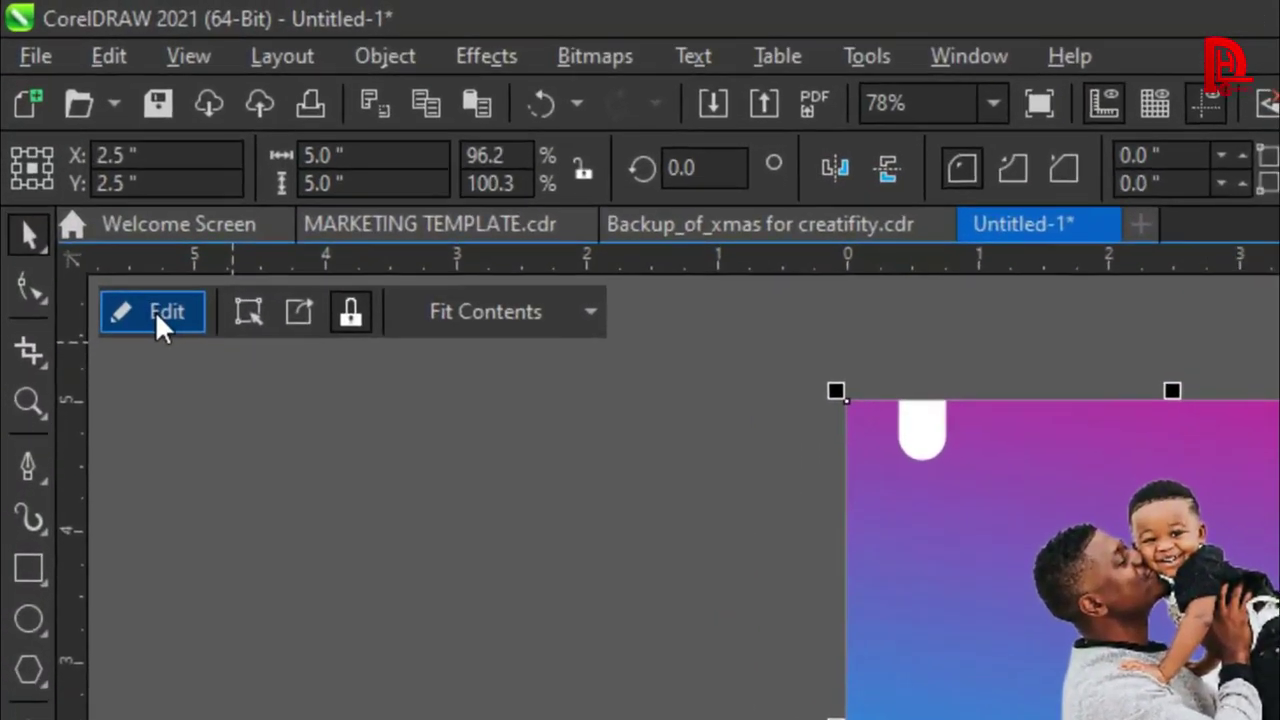
pyautogui.click(86, 166)
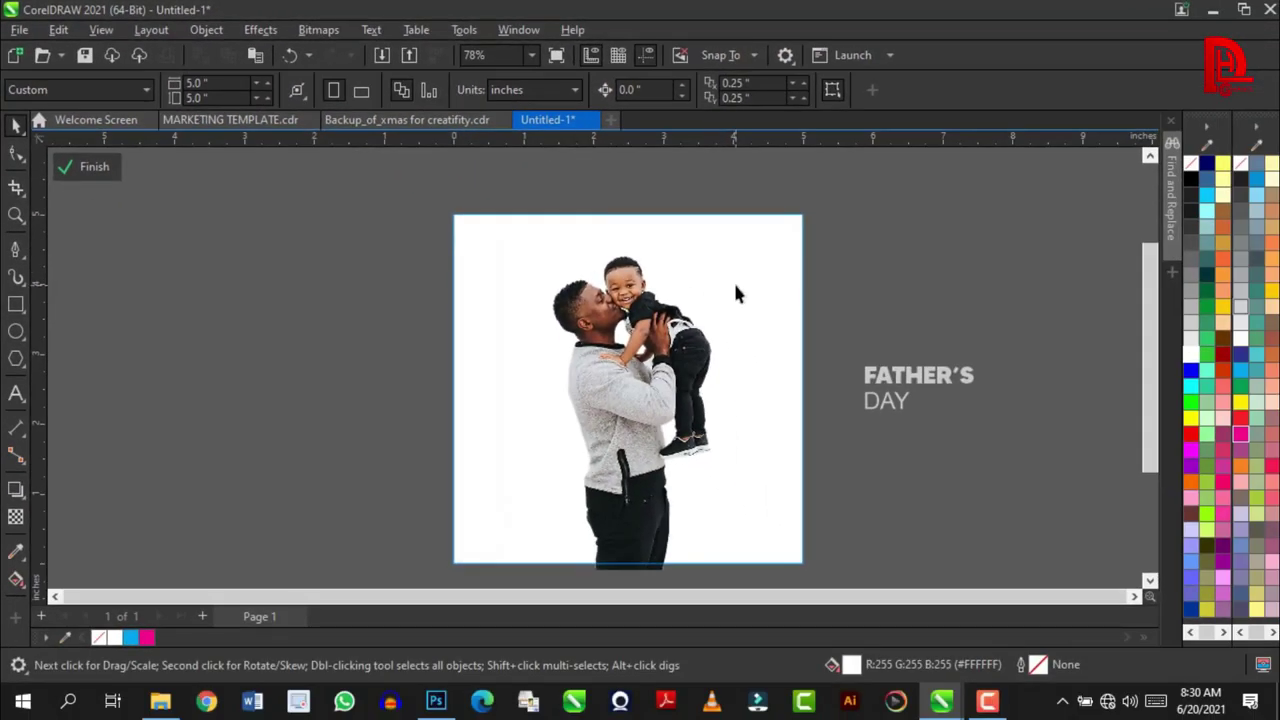
pyautogui.rightClick(848, 281)
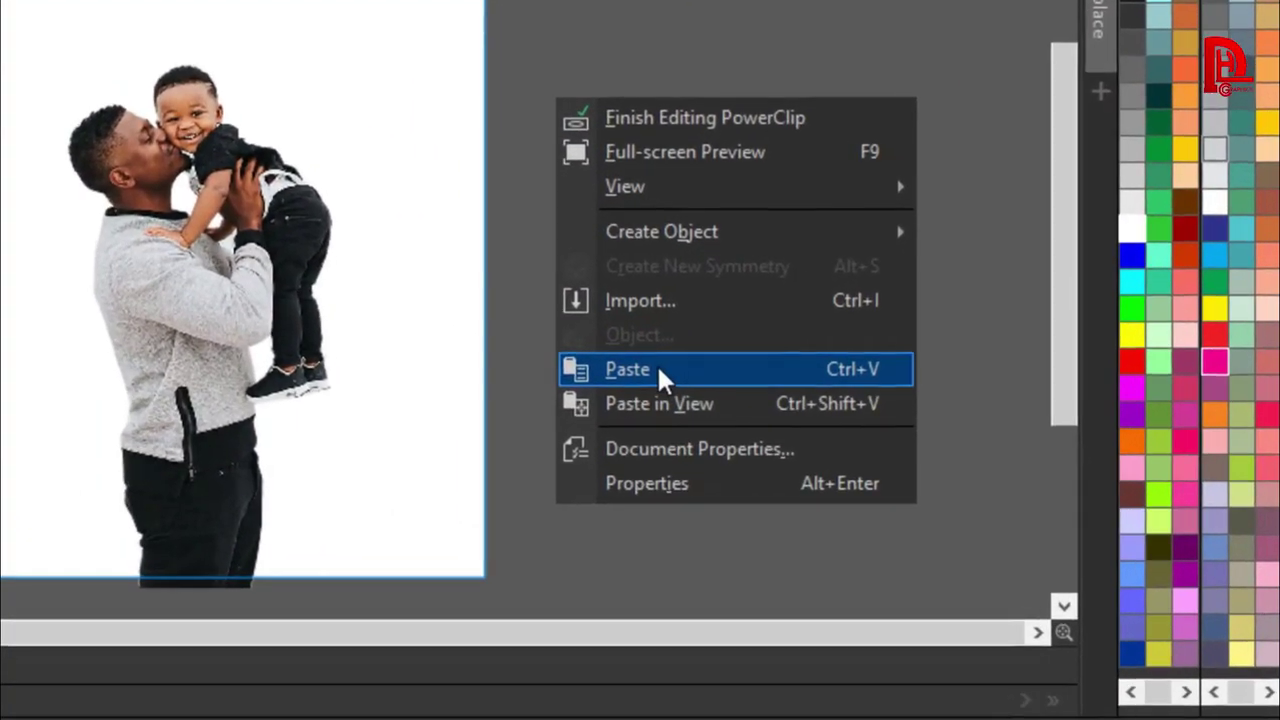
pyautogui.click(658, 369)
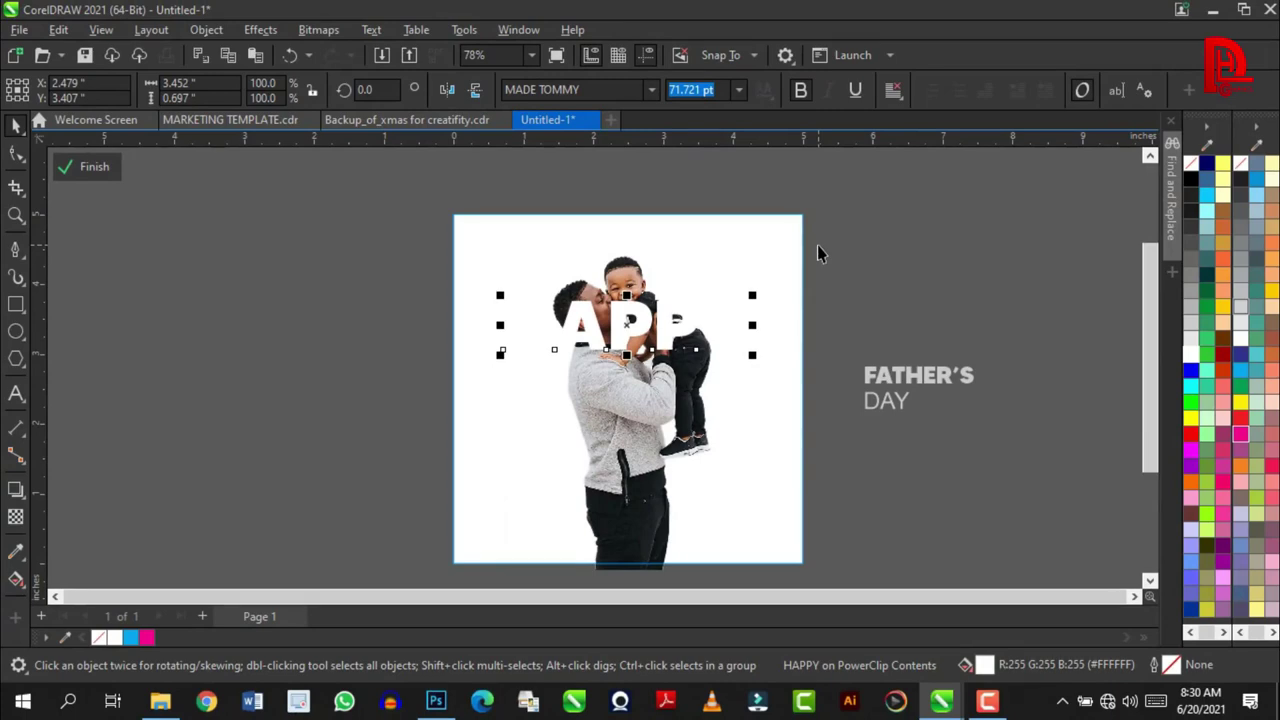
pyautogui.hotkey('ctrl', 'pagedown')
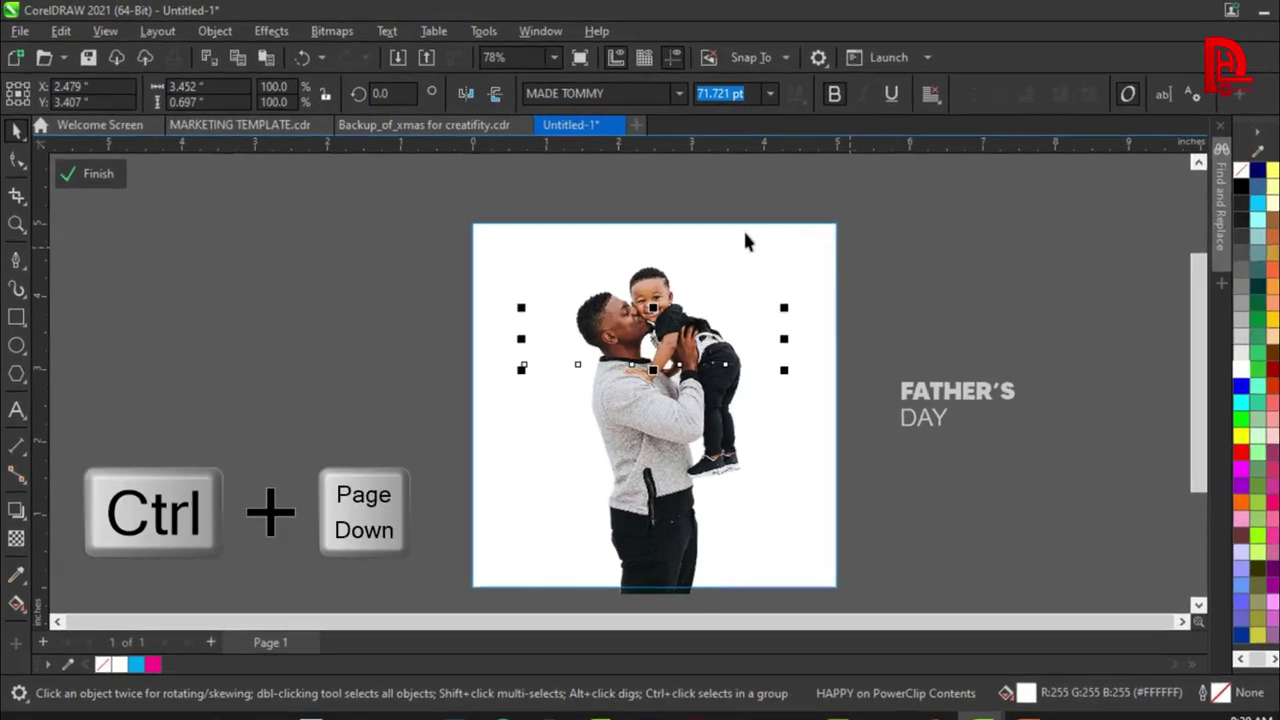
pyautogui.click(95, 179)
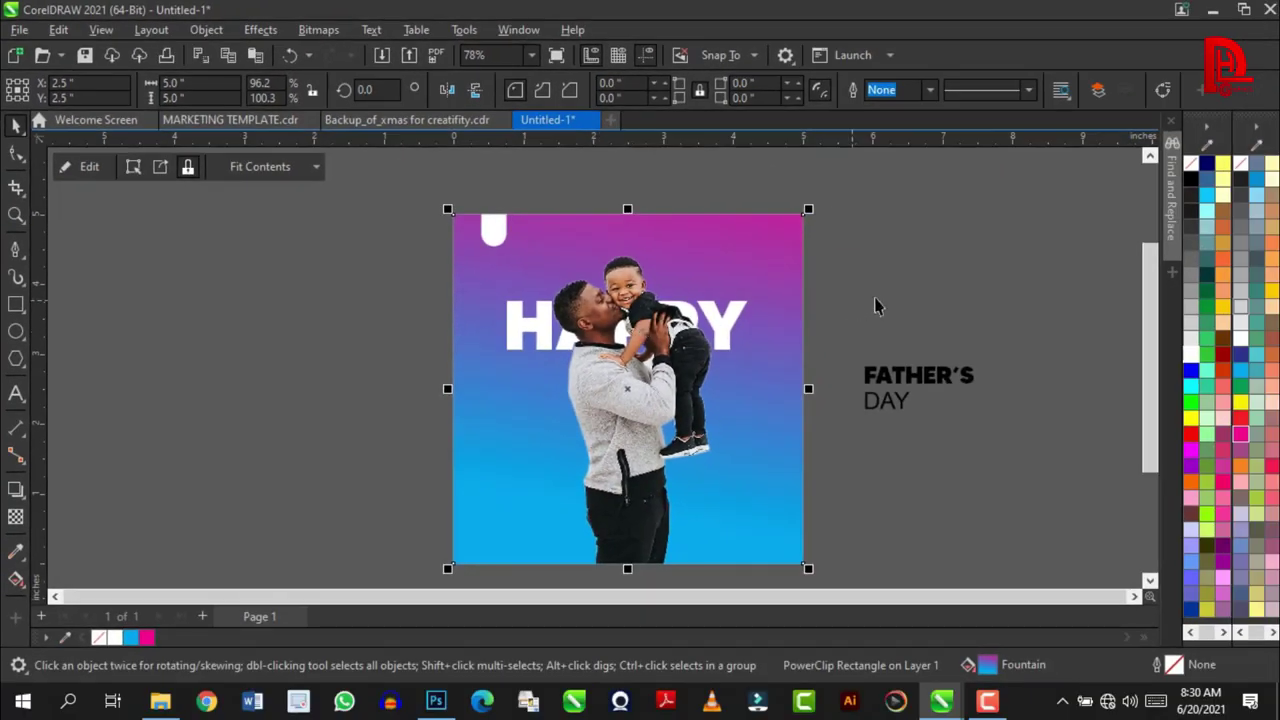
# - Move FATHER'S onto the photo under HAPPY and enlarge it across the page
pyautogui.click(875, 305)
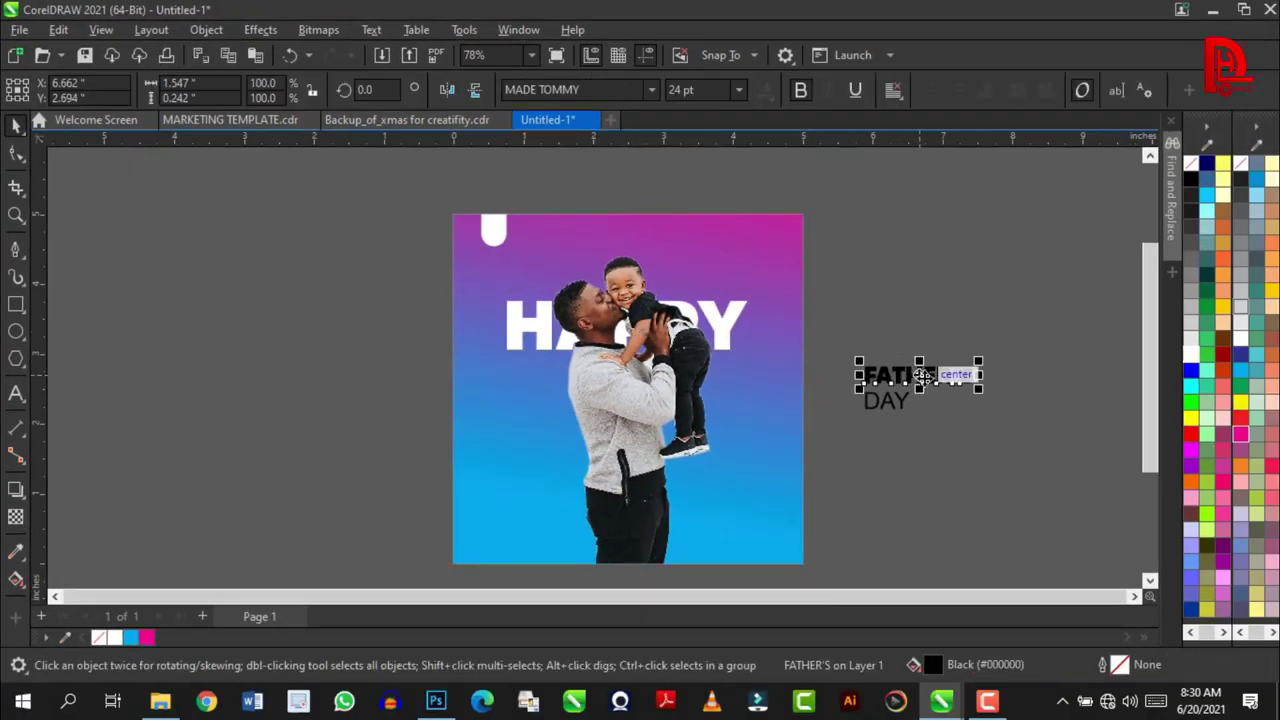
pyautogui.moveTo(885, 376)
pyautogui.mouseDown()
pyautogui.moveTo(575, 392)
pyautogui.moveTo(582, 377)
pyautogui.mouseUp()
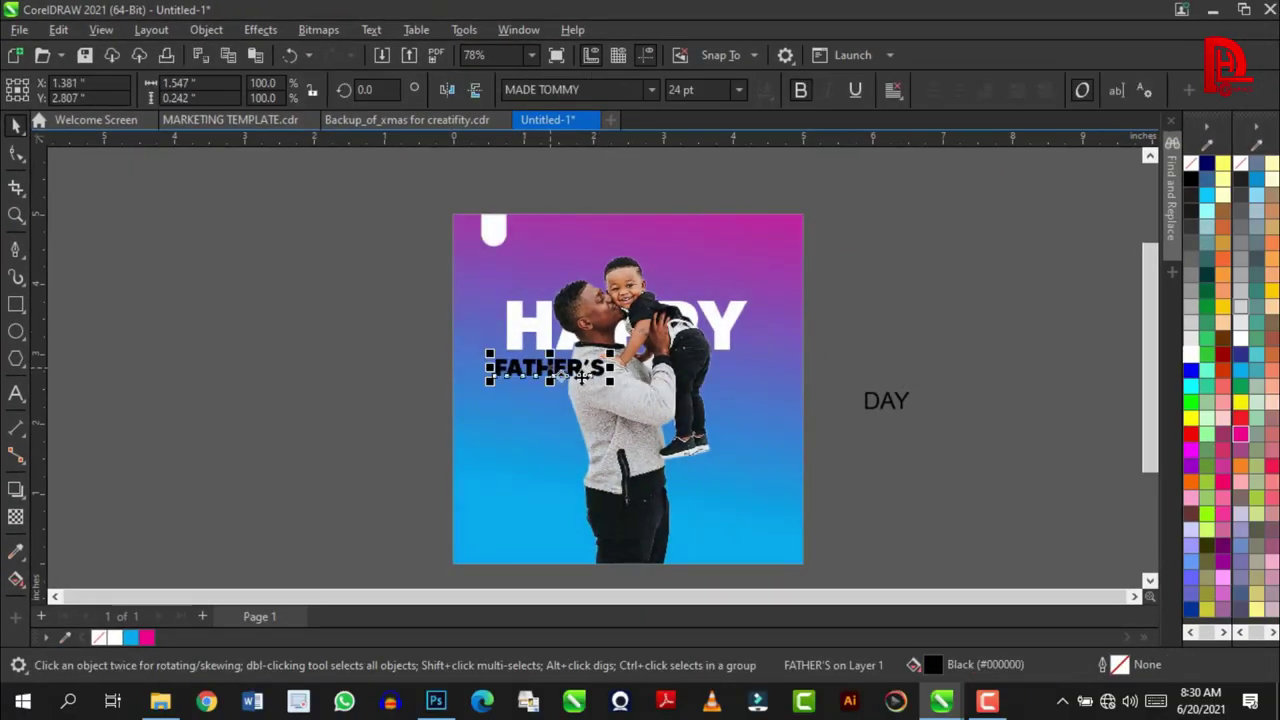
pyautogui.moveTo(683, 410); pyautogui.dragTo(780, 432)
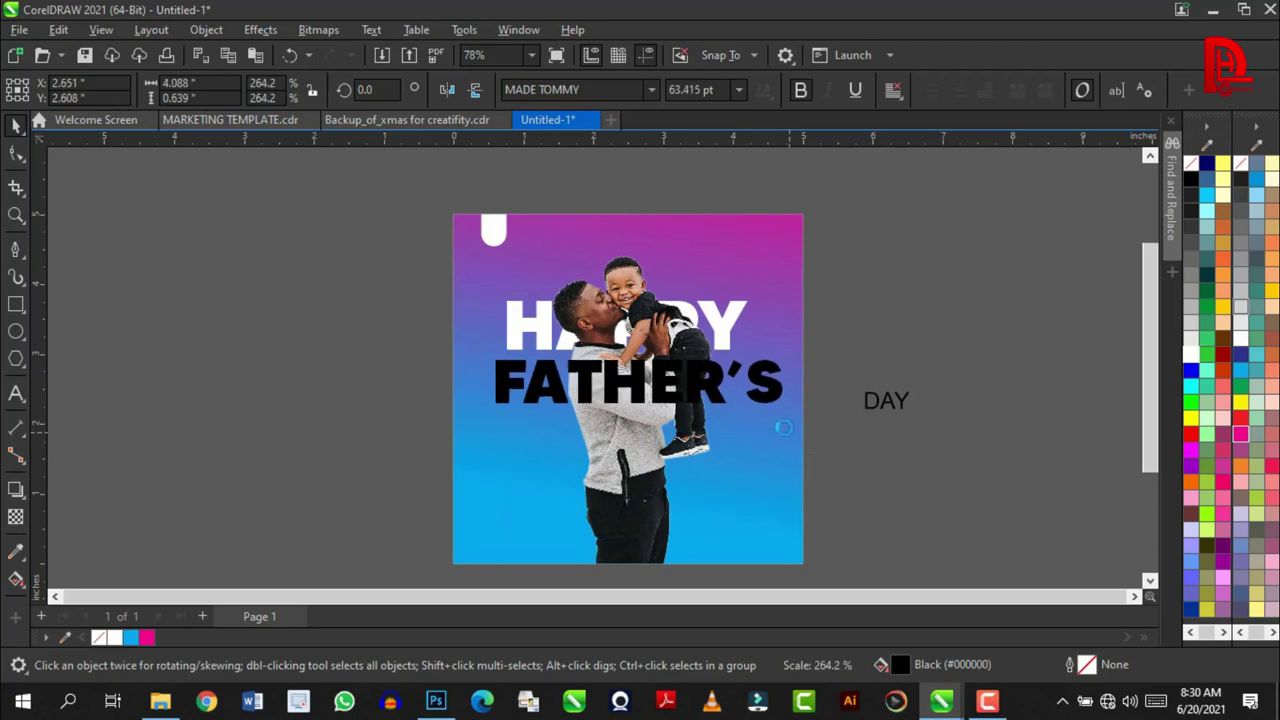
pyautogui.scroll(2, 655, 390)
pyautogui.moveTo(655, 392); pyautogui.dragTo(628, 380)
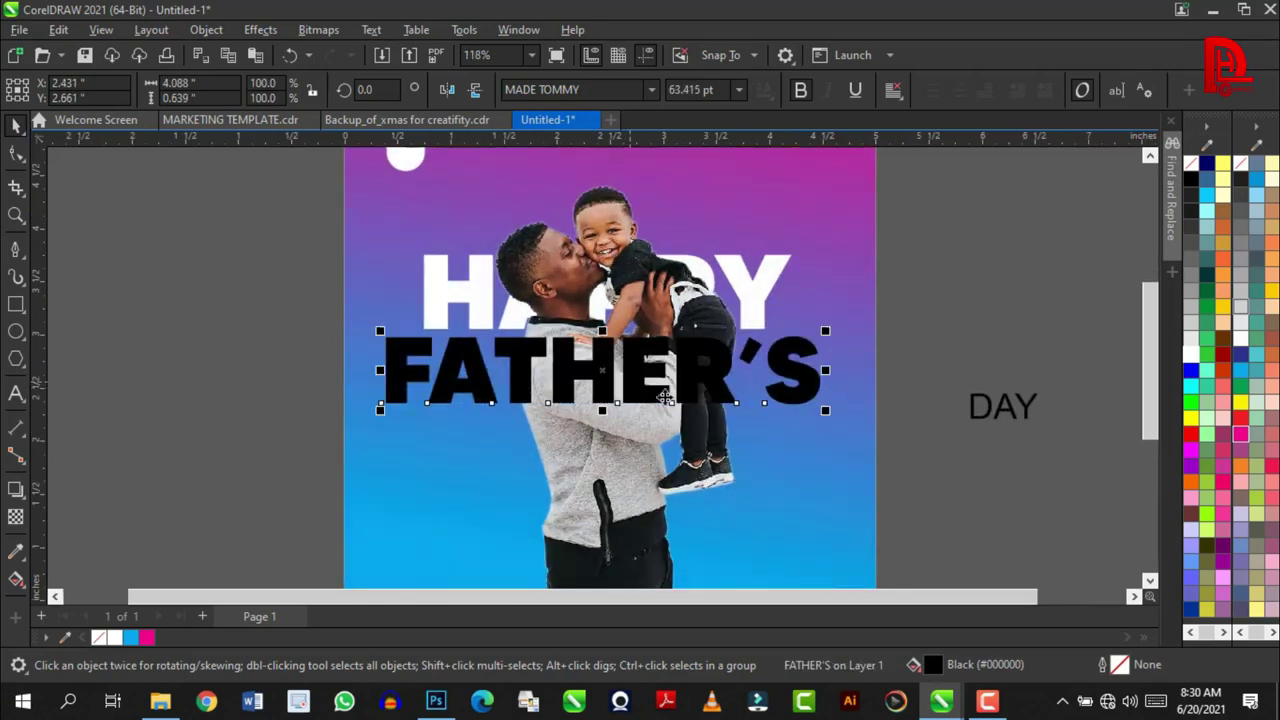
pyautogui.moveTo(833, 425); pyautogui.dragTo(846, 434)
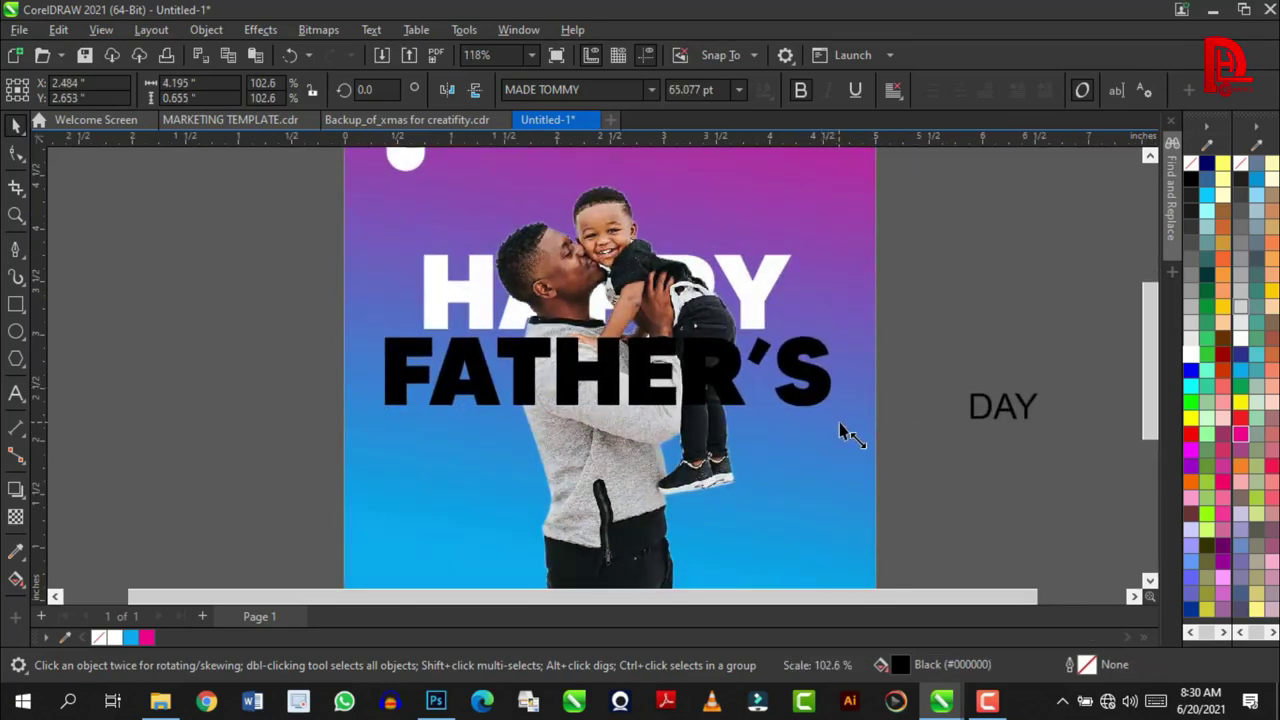
pyautogui.keyDown('shift'); pyautogui.click(849, 348); pyautogui.keyUp('shift')
pyautogui.press('Escape')
# - Tighten FATHER'S letter spacing, scale it up proportionally, and make it white
pyautogui.click(790, 380)
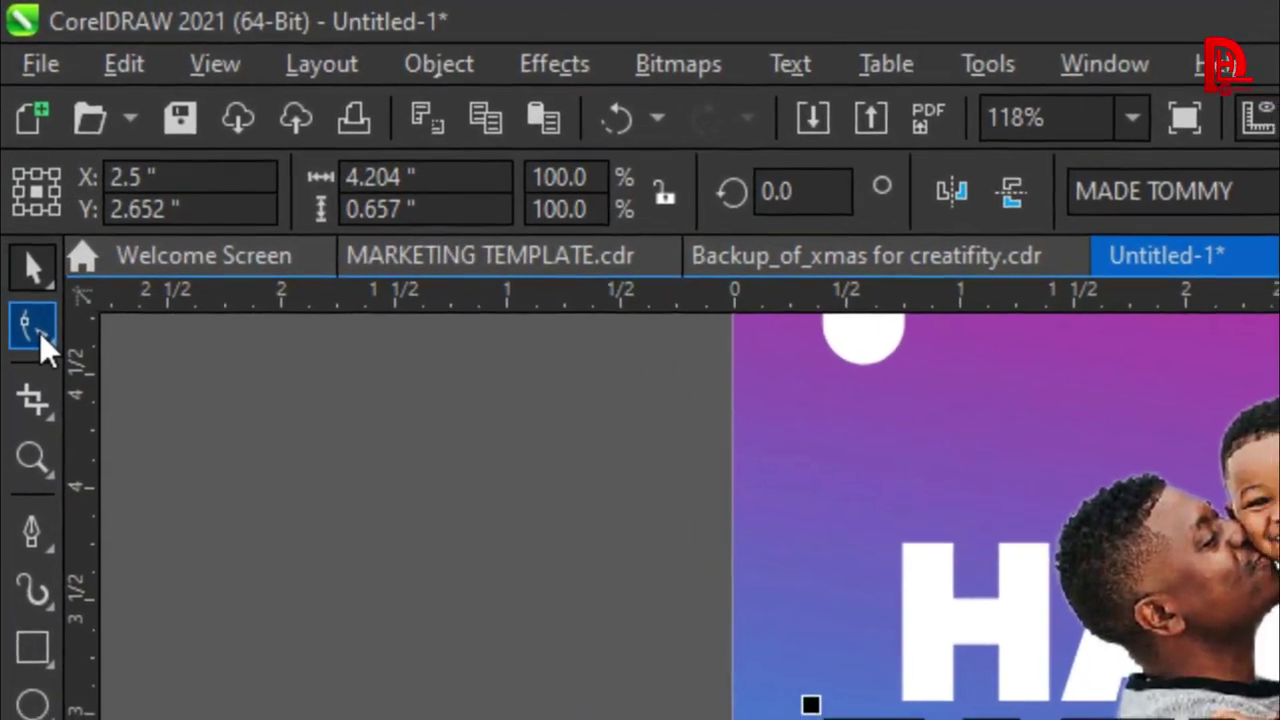
pyautogui.click(36, 328)
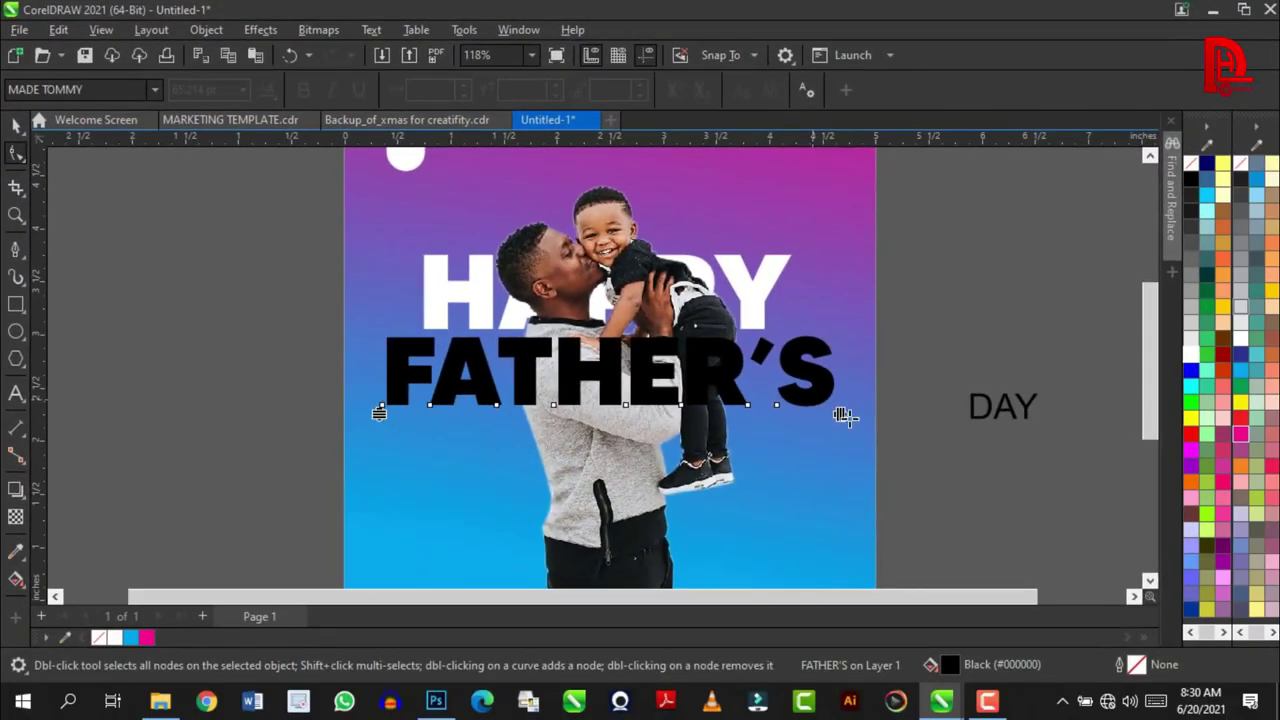
pyautogui.moveTo(838, 416); pyautogui.dragTo(773, 438)
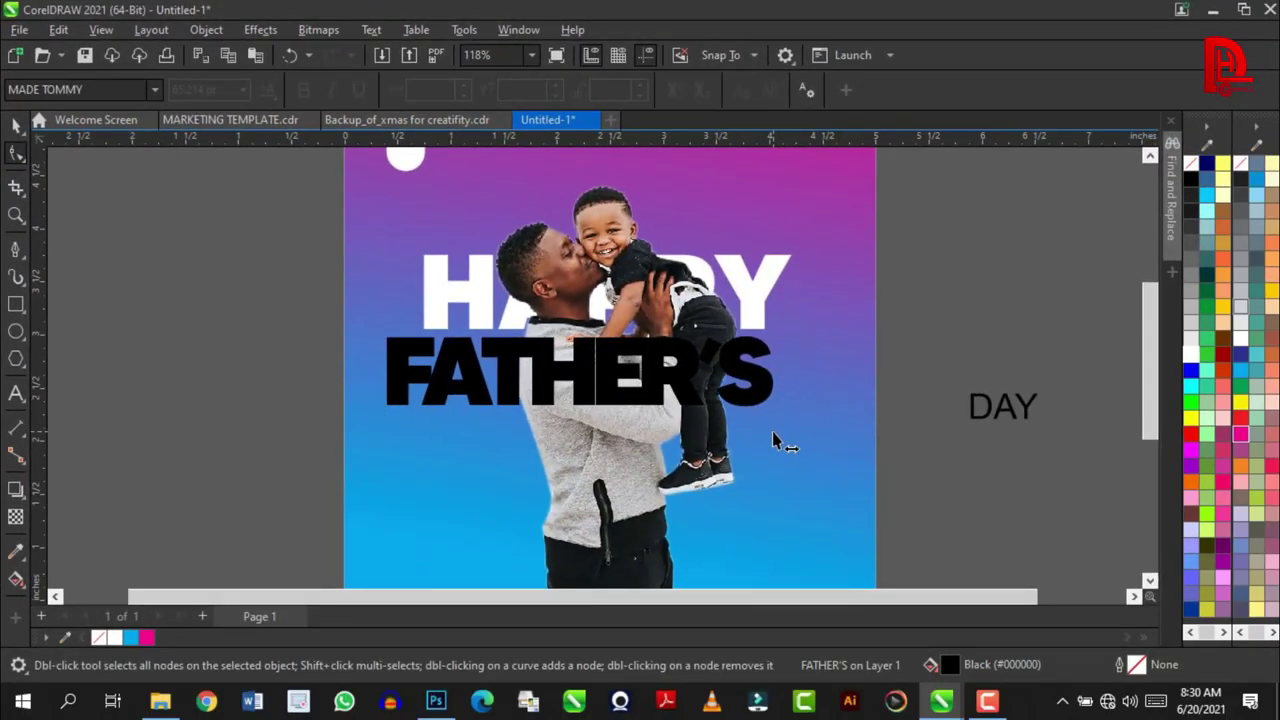
pyautogui.press('space')
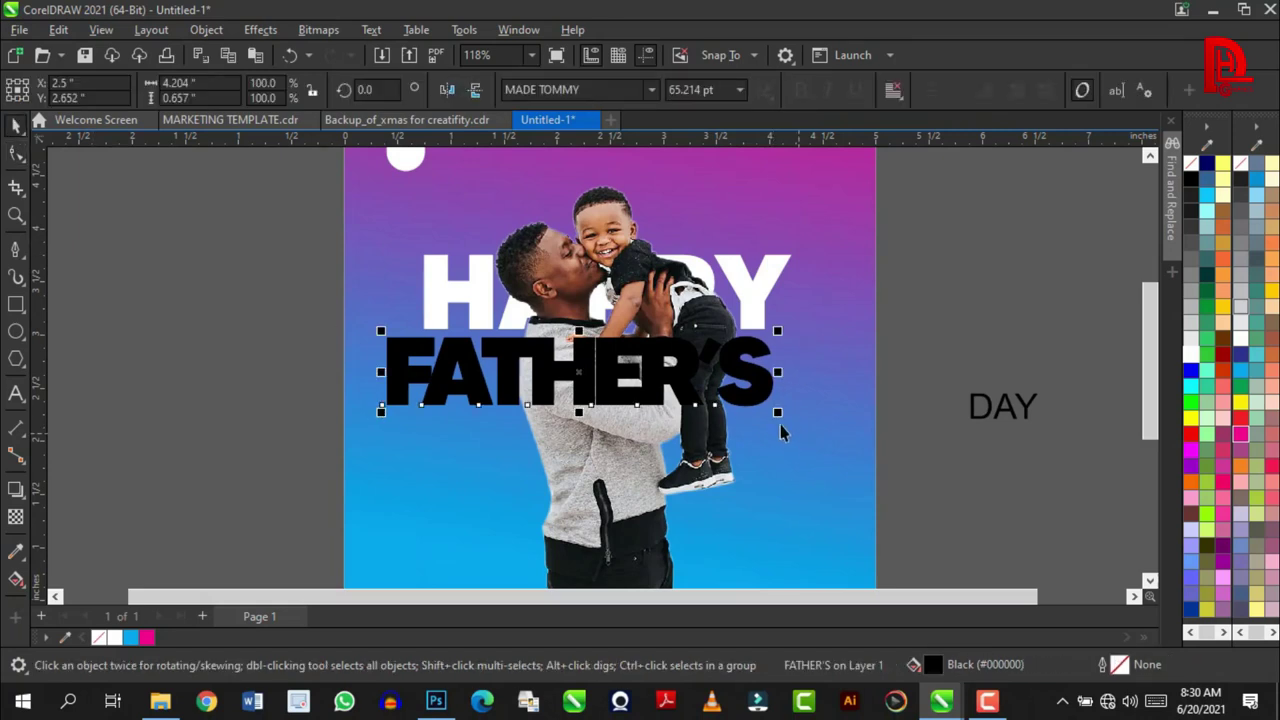
pyautogui.moveTo(800, 437); pyautogui.dragTo(845, 466)
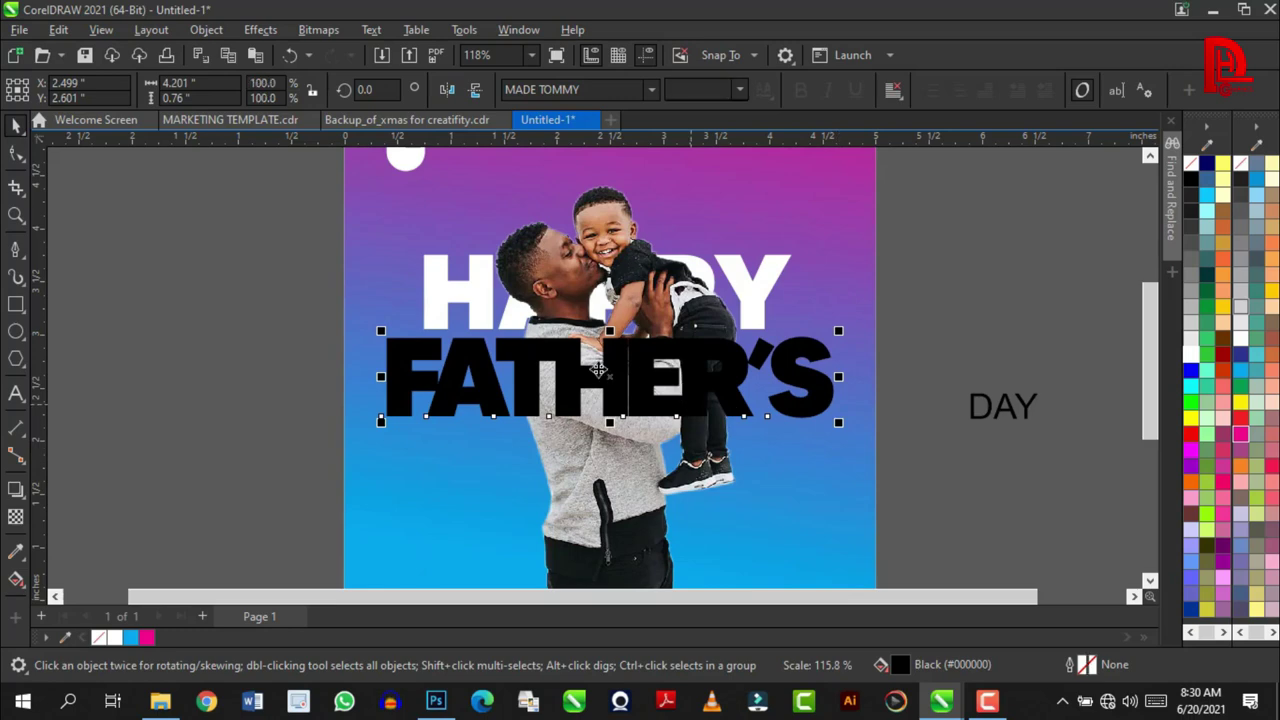
pyautogui.scroll(1, 598, 370)
pyautogui.click(1192, 354)
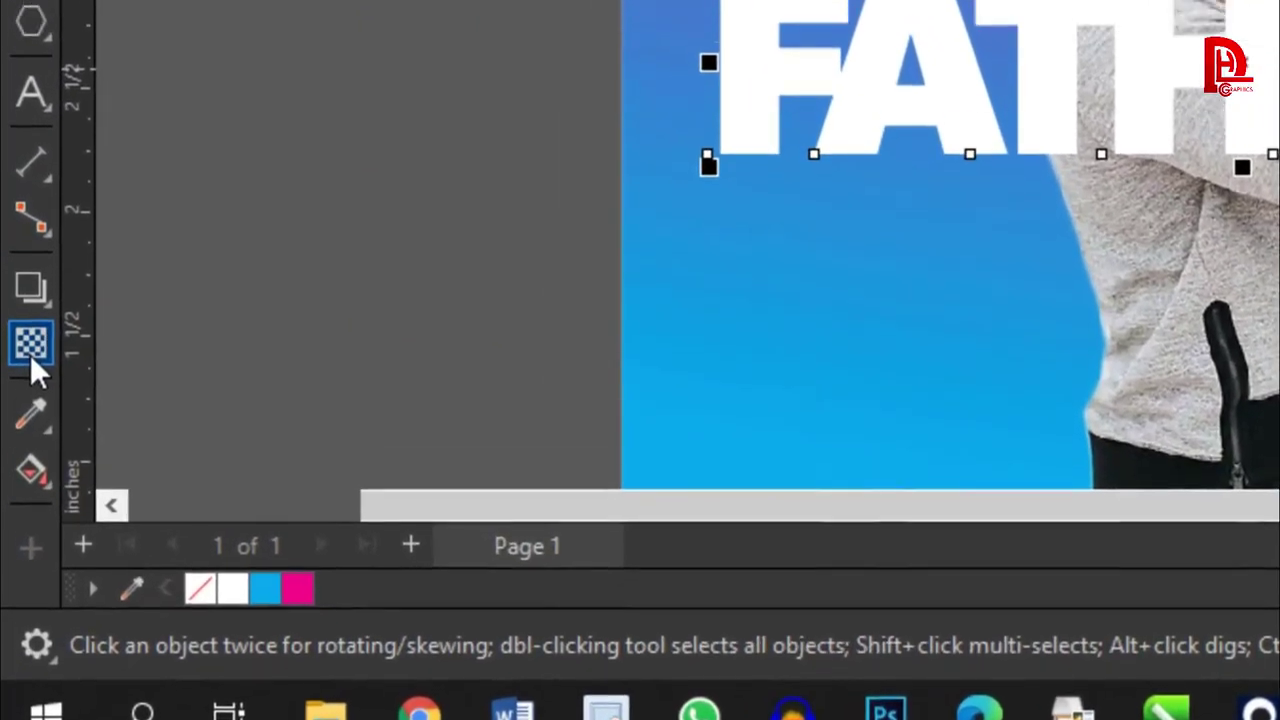
# - Give FATHER'S a uniform 50% transparency
pyautogui.click(16, 516)
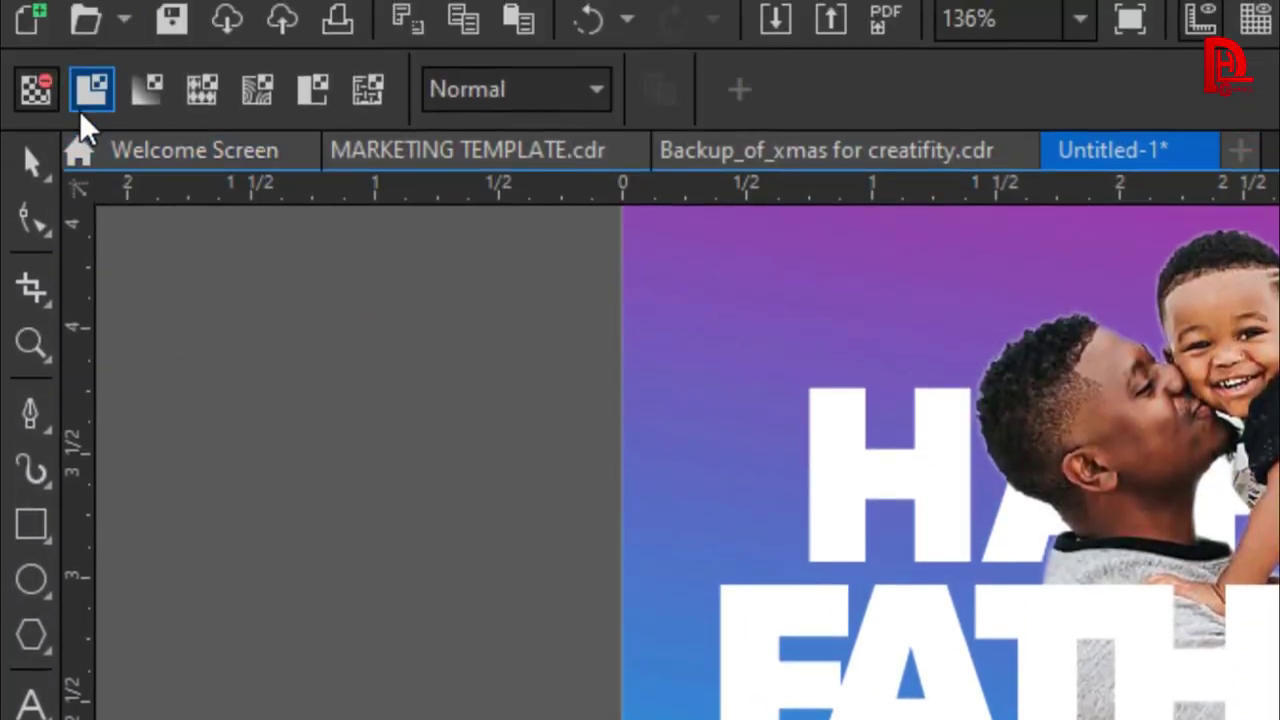
pyautogui.click(88, 40)
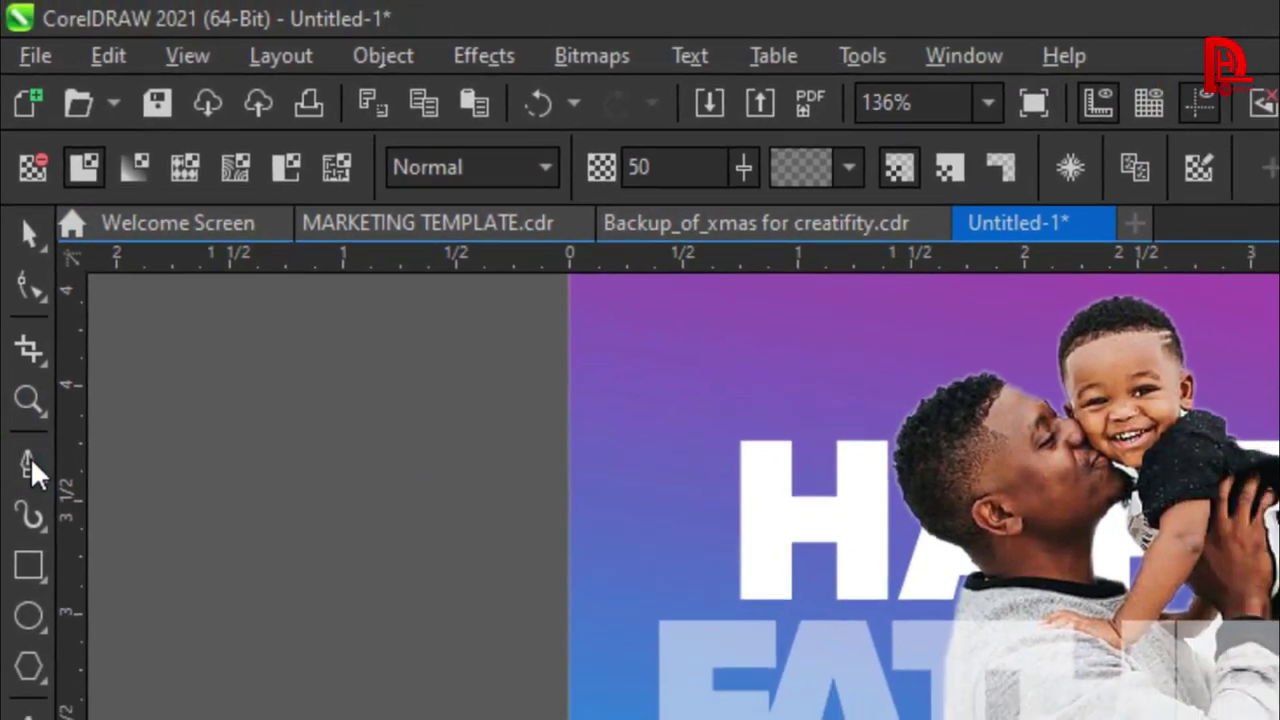
pyautogui.click(16, 275)
pyautogui.scroll(3, 483, 432)
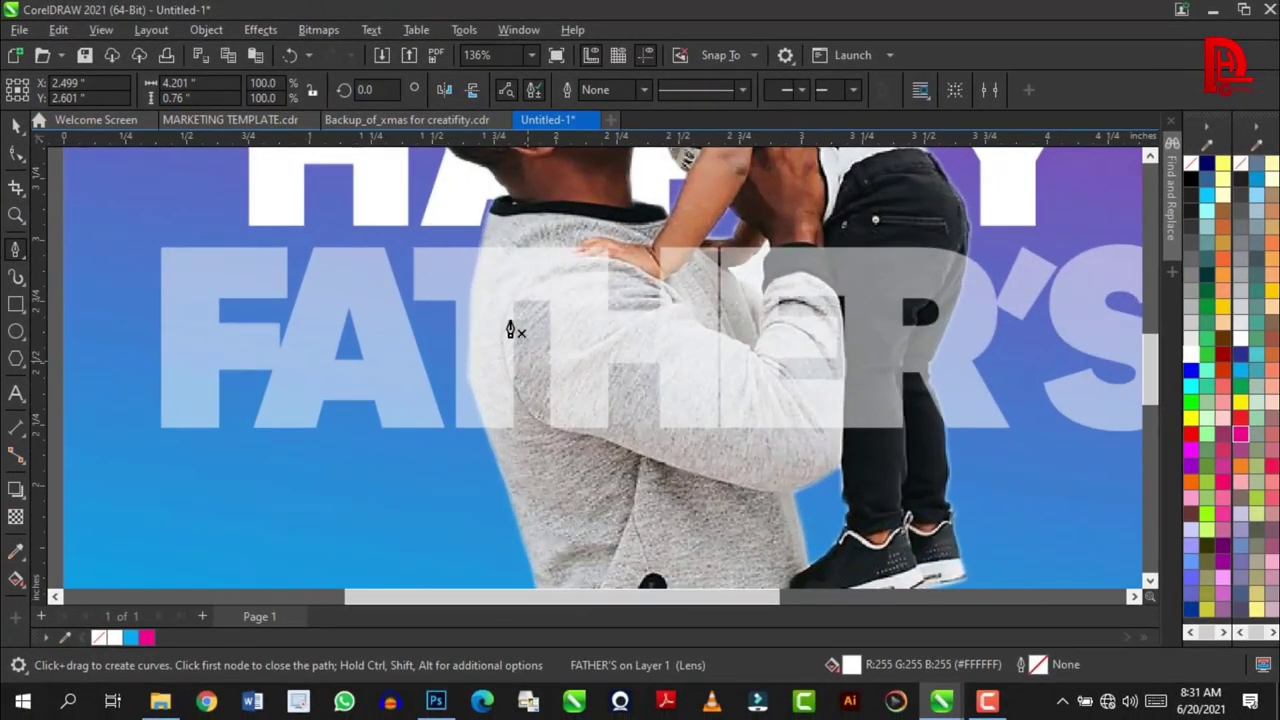
pyautogui.scroll(2, 483, 432)
pyautogui.scroll(-5, 475, 240)
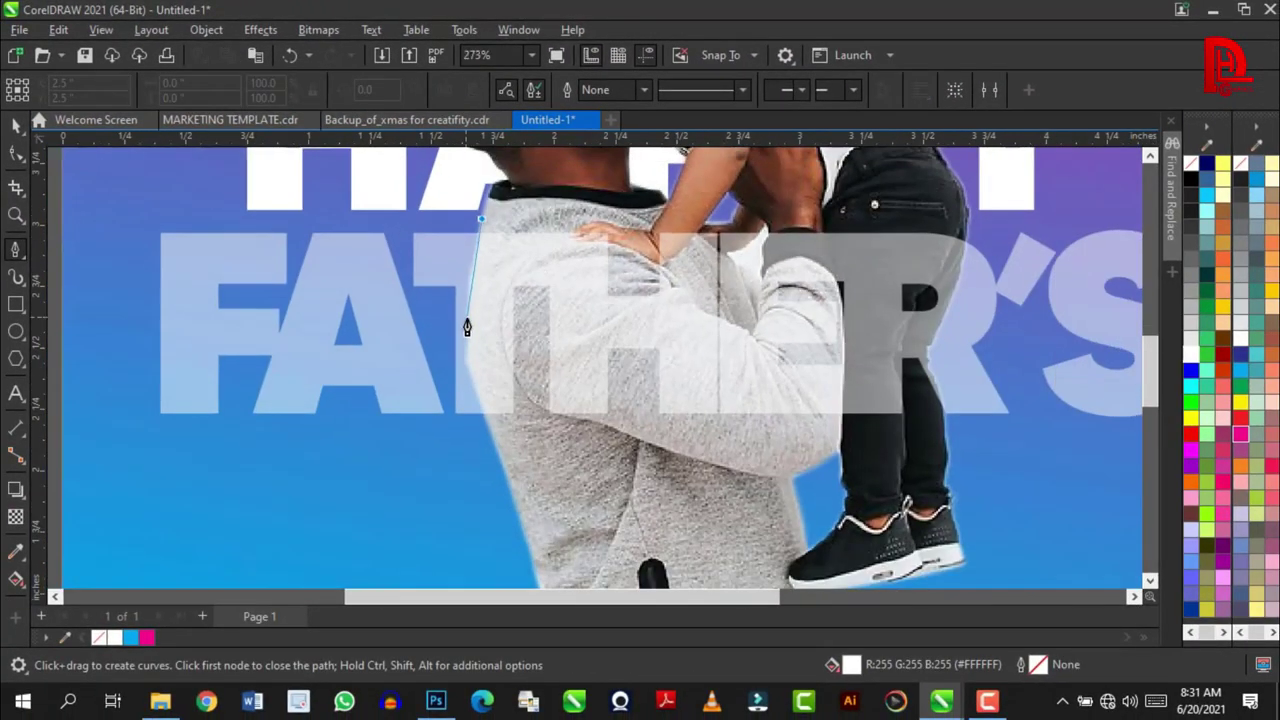
pyautogui.scroll(5, 470, 337)
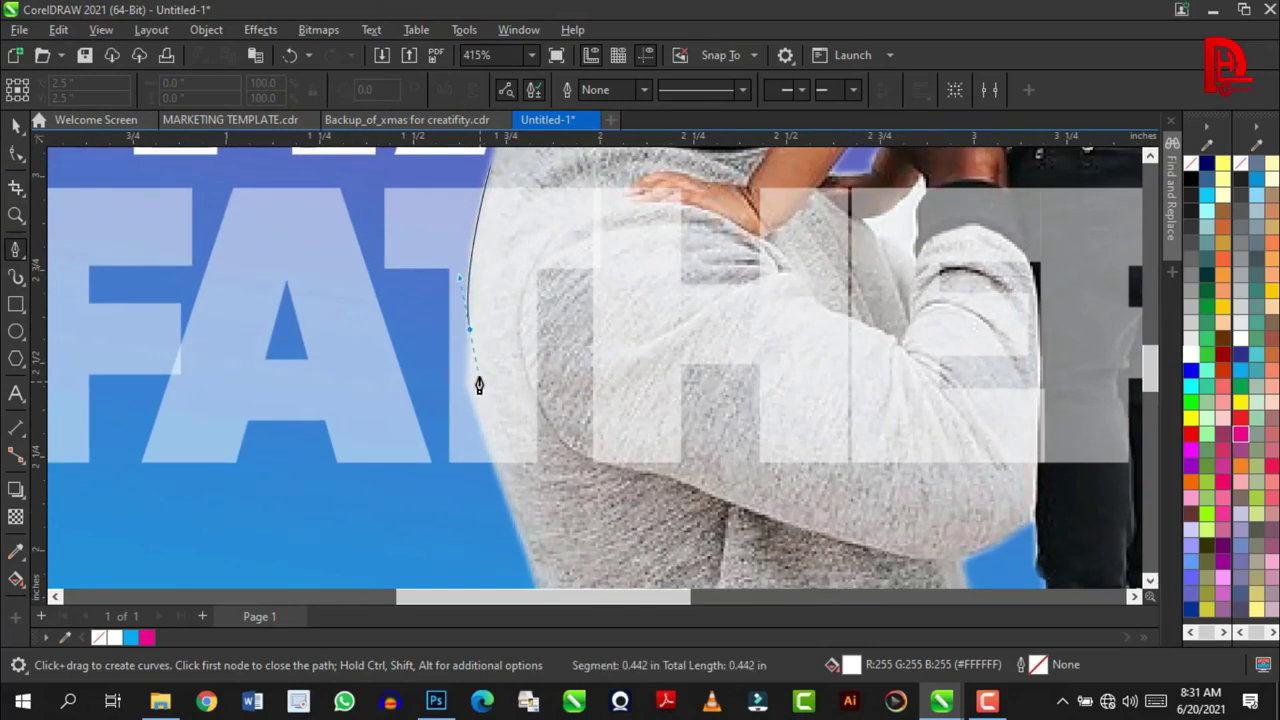
# - Trace a path around the father's torso and the child's legs up to the waist
pyautogui.click(479, 385)
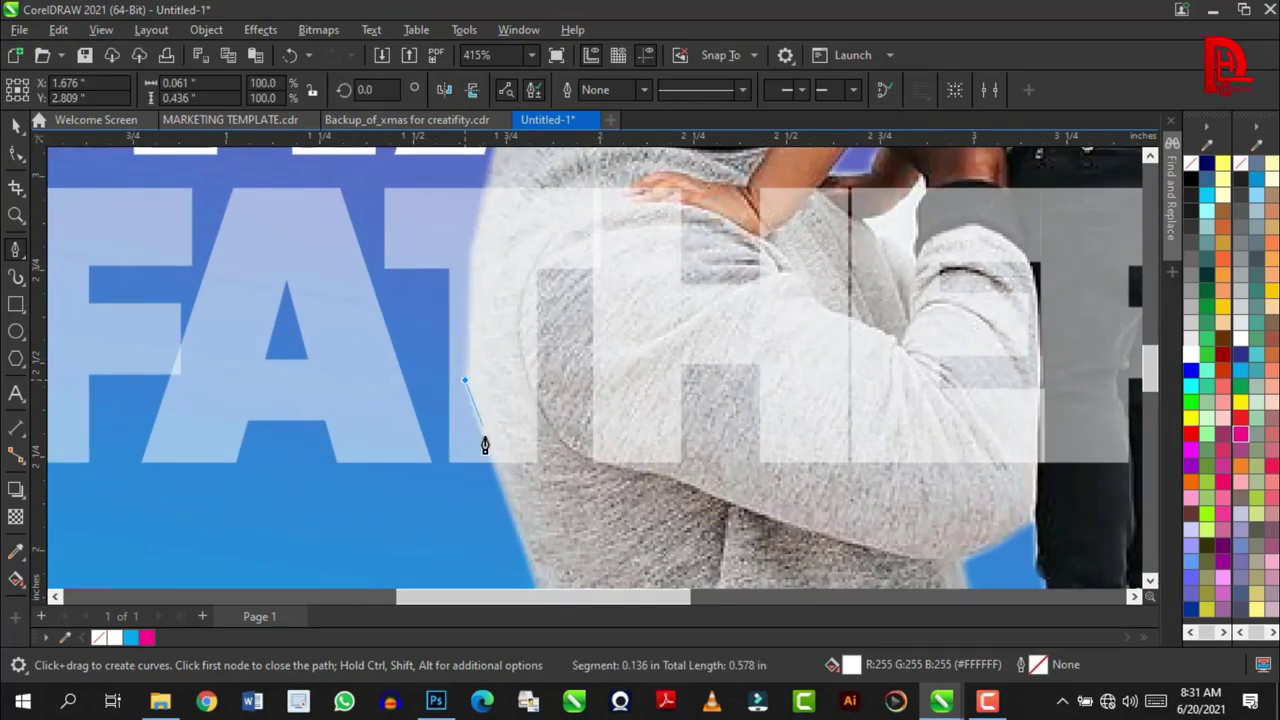
pyautogui.click(504, 511)
pyautogui.scroll(-1, 506, 490)
pyautogui.scroll(-1, 503, 486)
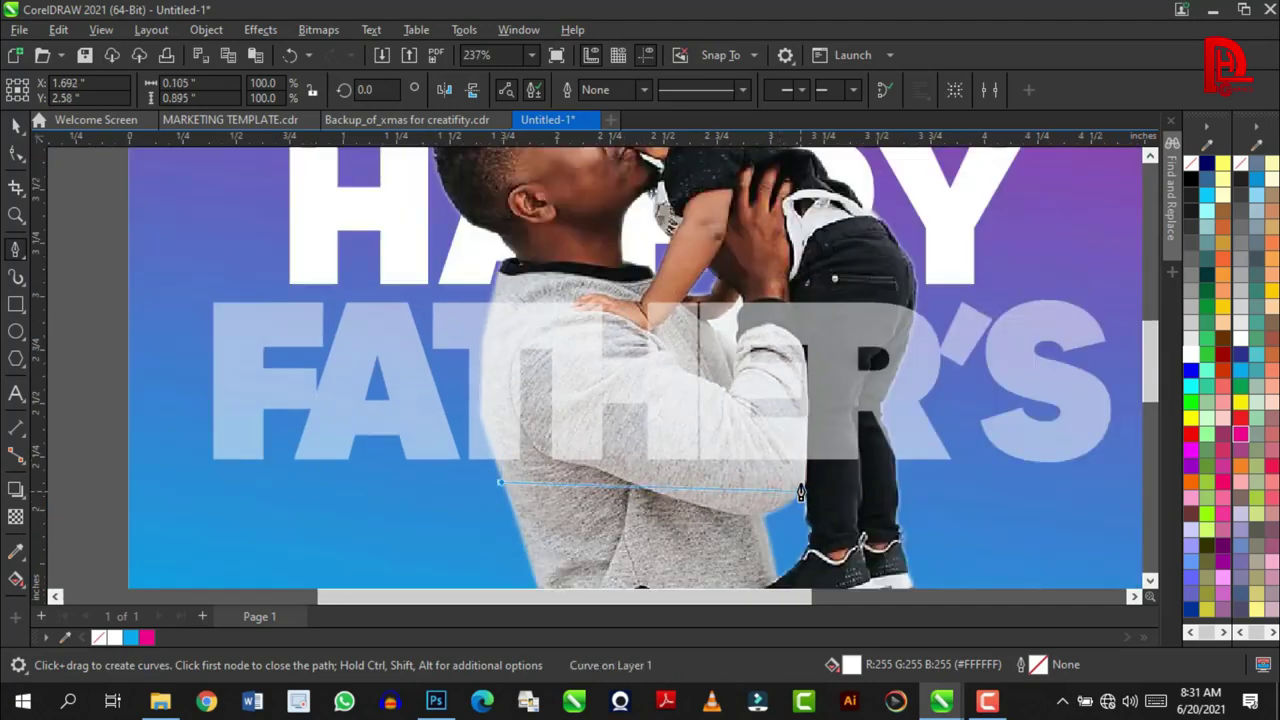
pyautogui.scroll(-1, 600, 490)
pyautogui.scroll(1, 775, 497)
pyautogui.scroll(2, 905, 470)
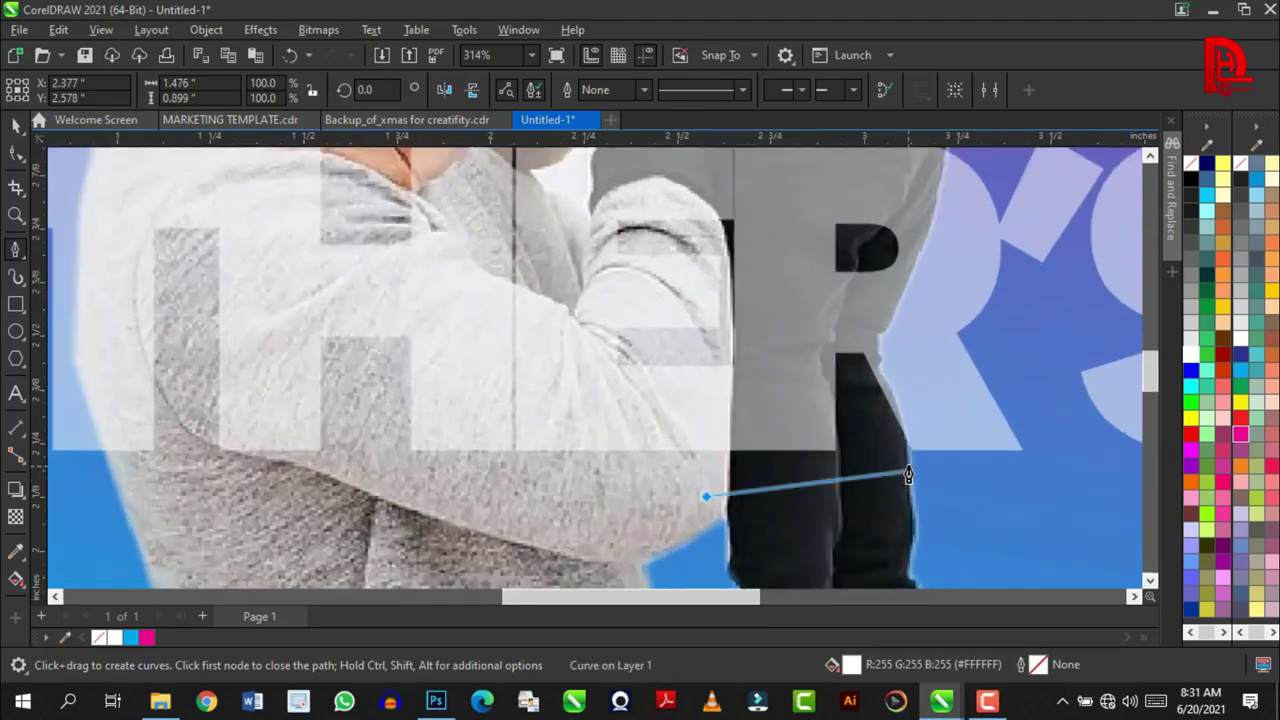
pyautogui.scroll(1, 908, 466)
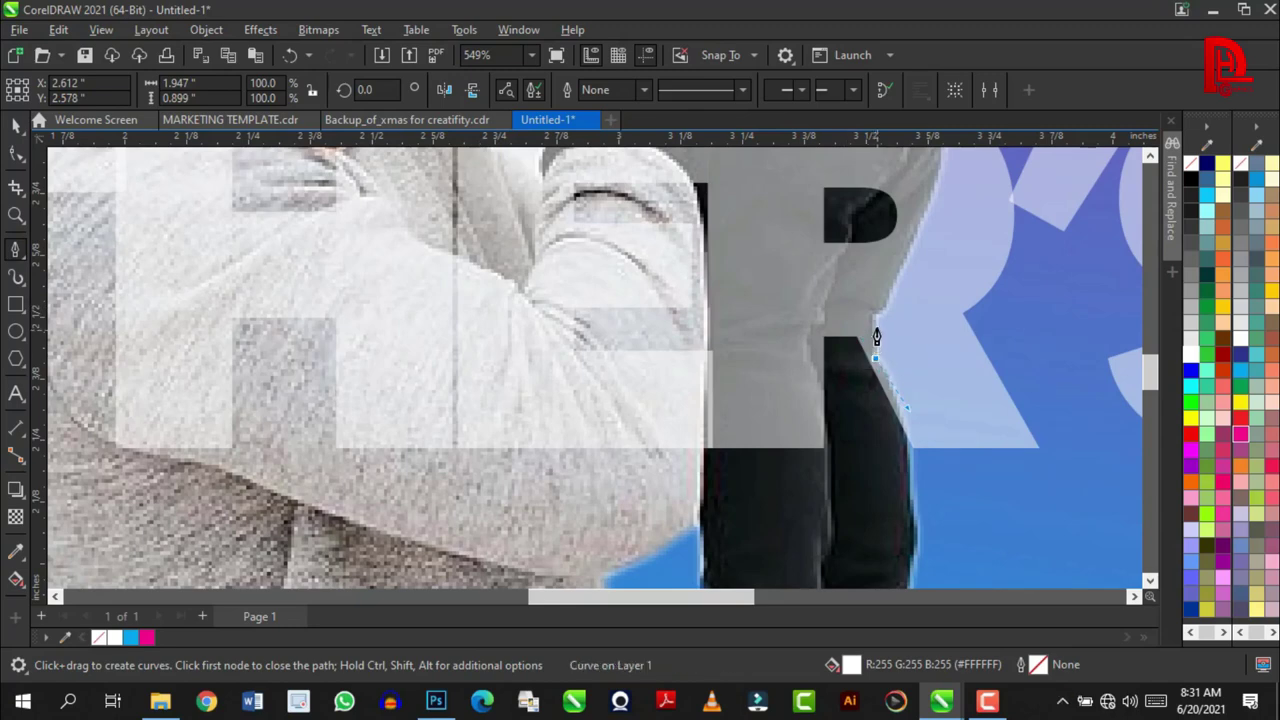
pyautogui.scroll(-2, 875, 325)
pyautogui.scroll(2, 910, 290)
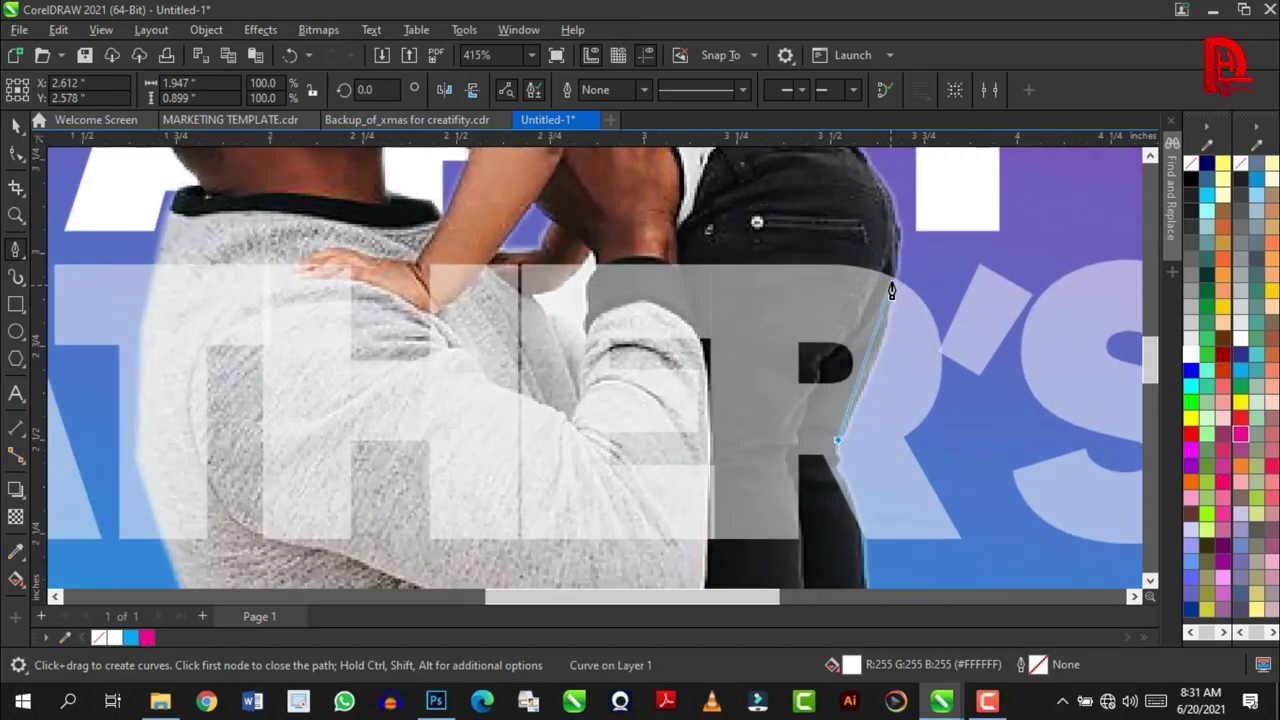
pyautogui.moveTo(899, 268); pyautogui.dragTo(897, 222)
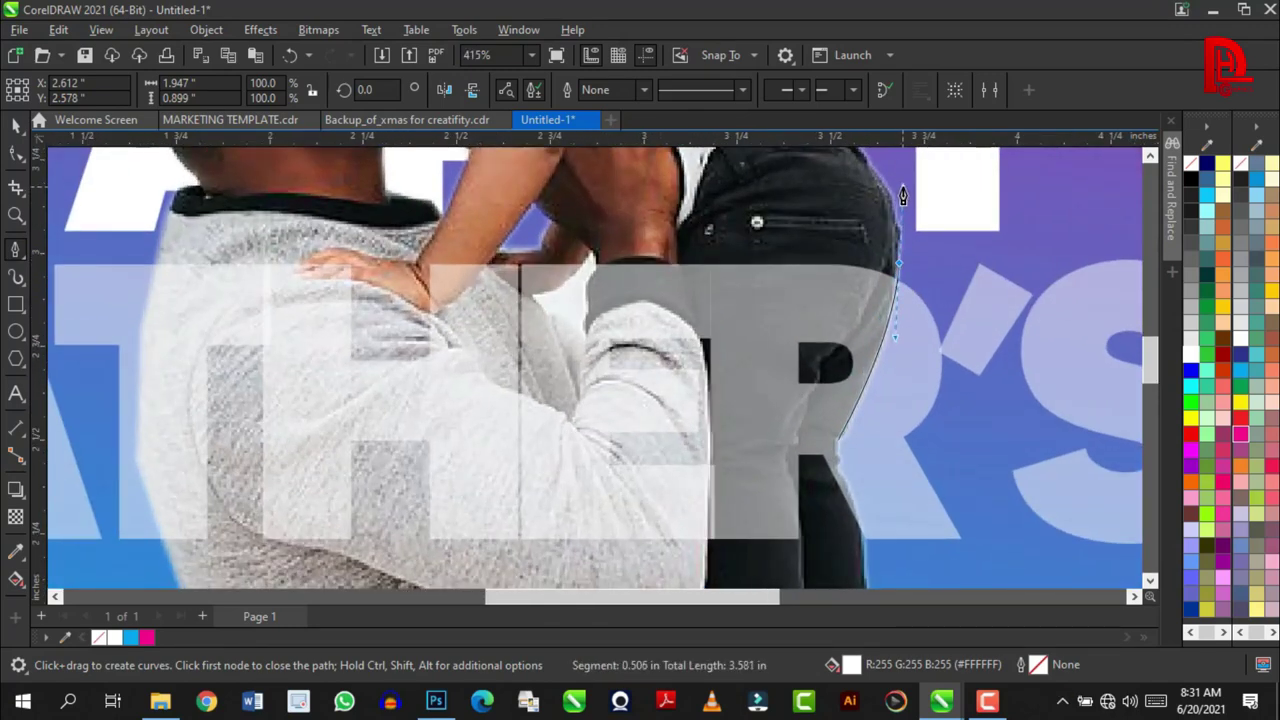
pyautogui.click(758, 234)
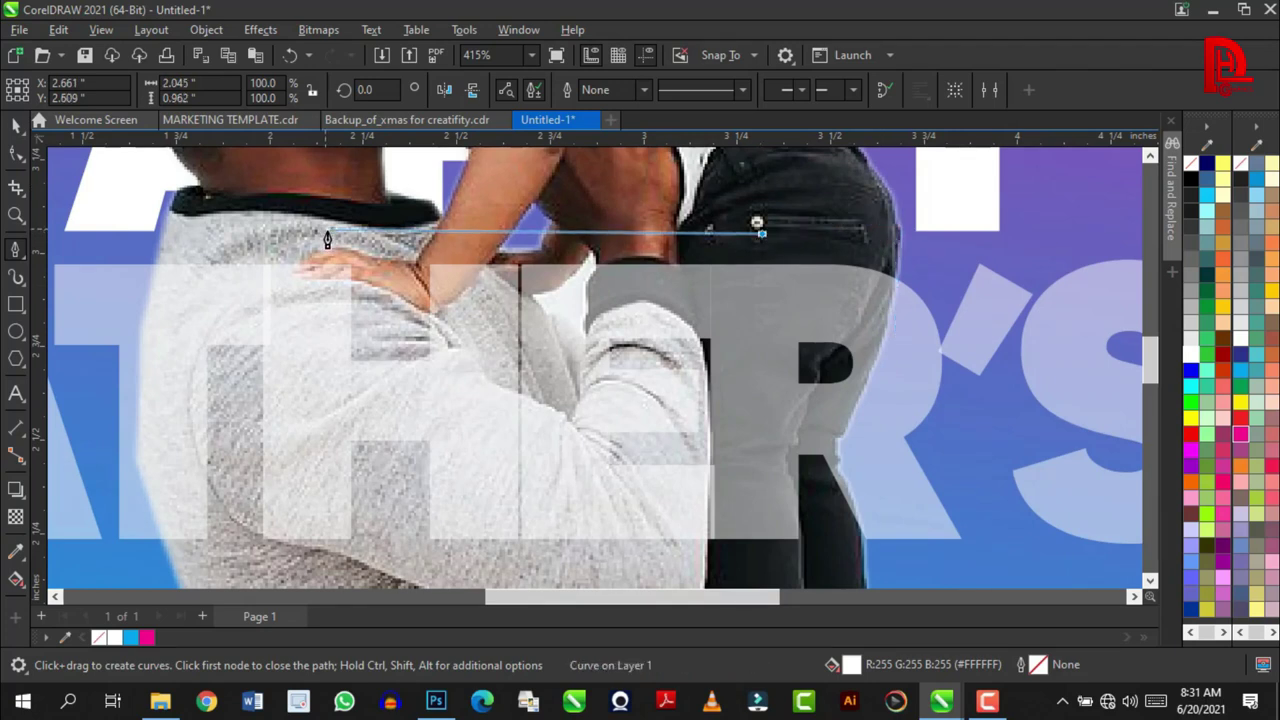
# - Give the traced path a black outline, close it, and remove its fill
pyautogui.rightClick(1190, 179)
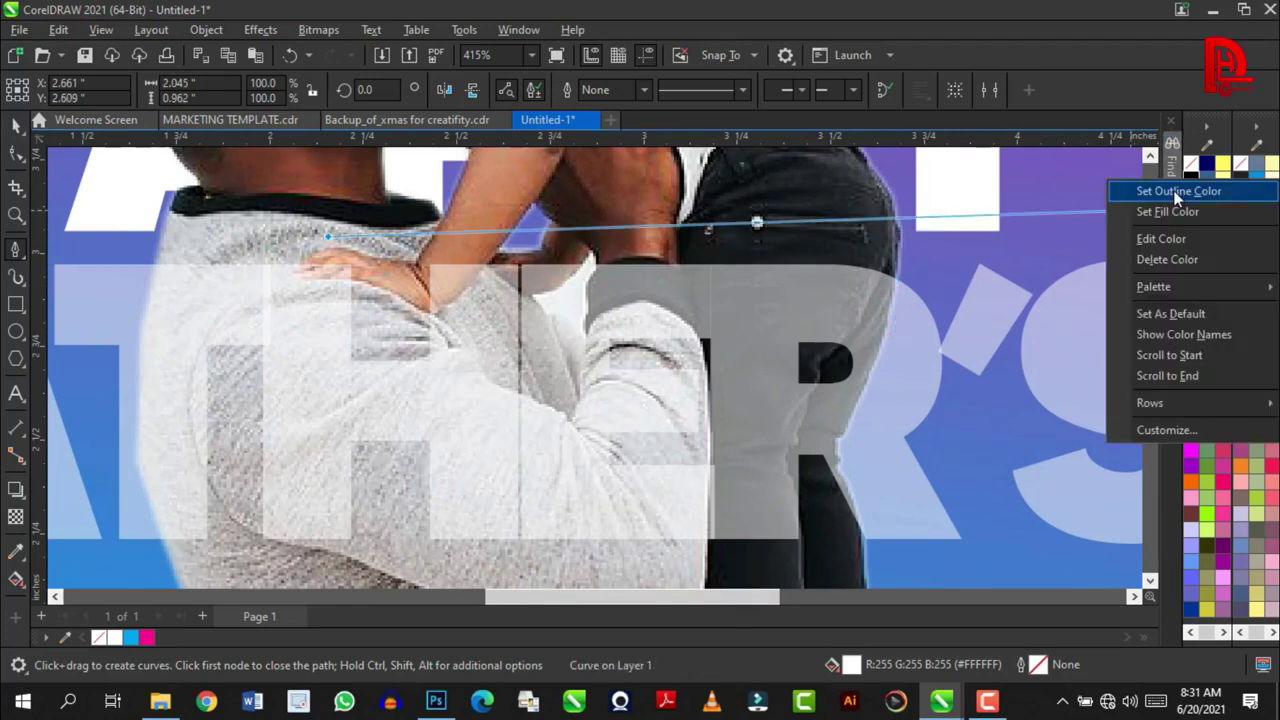
pyautogui.click(1168, 190)
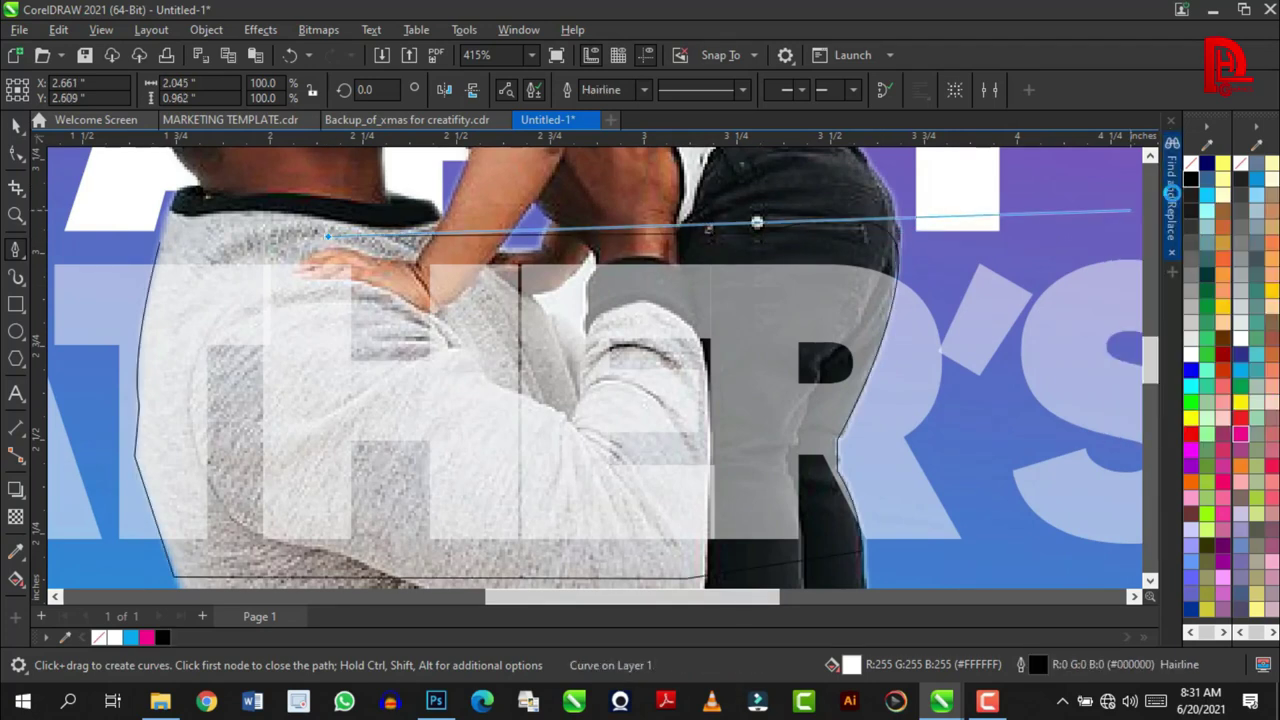
pyautogui.click(160, 243)
pyautogui.scroll(-2, 695, 290)
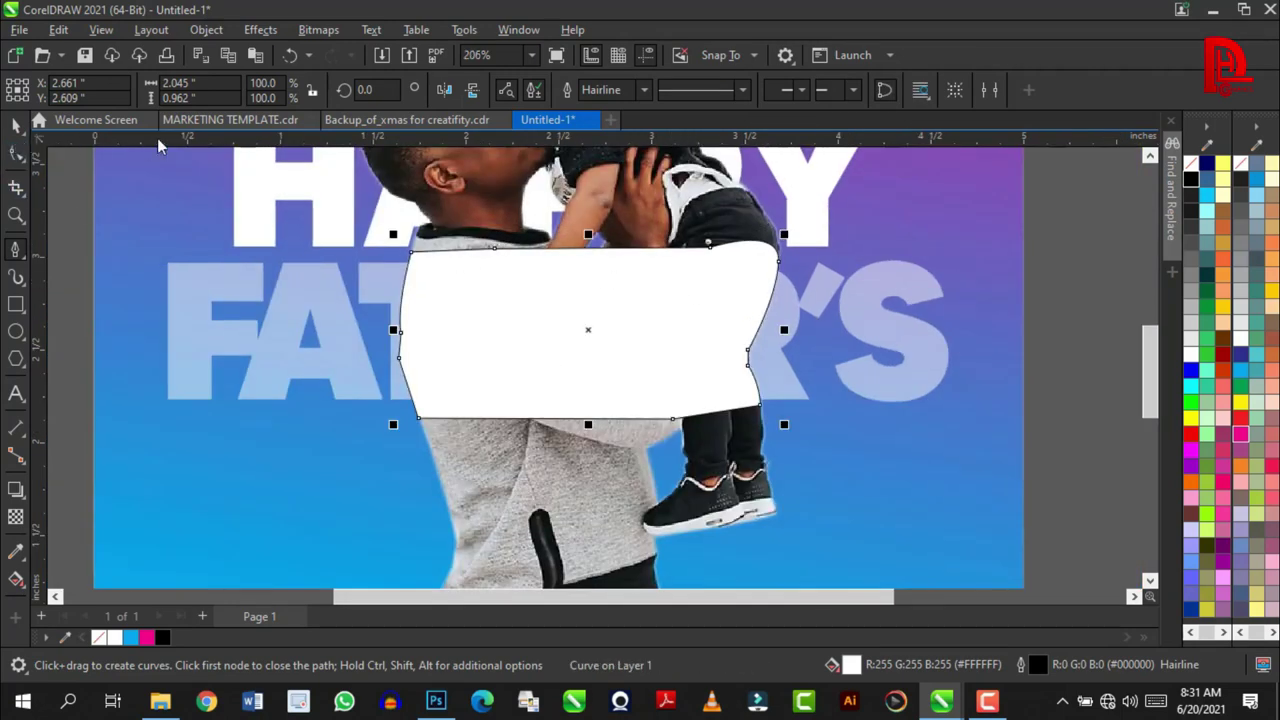
pyautogui.click(15, 125)
pyautogui.click(1190, 162)
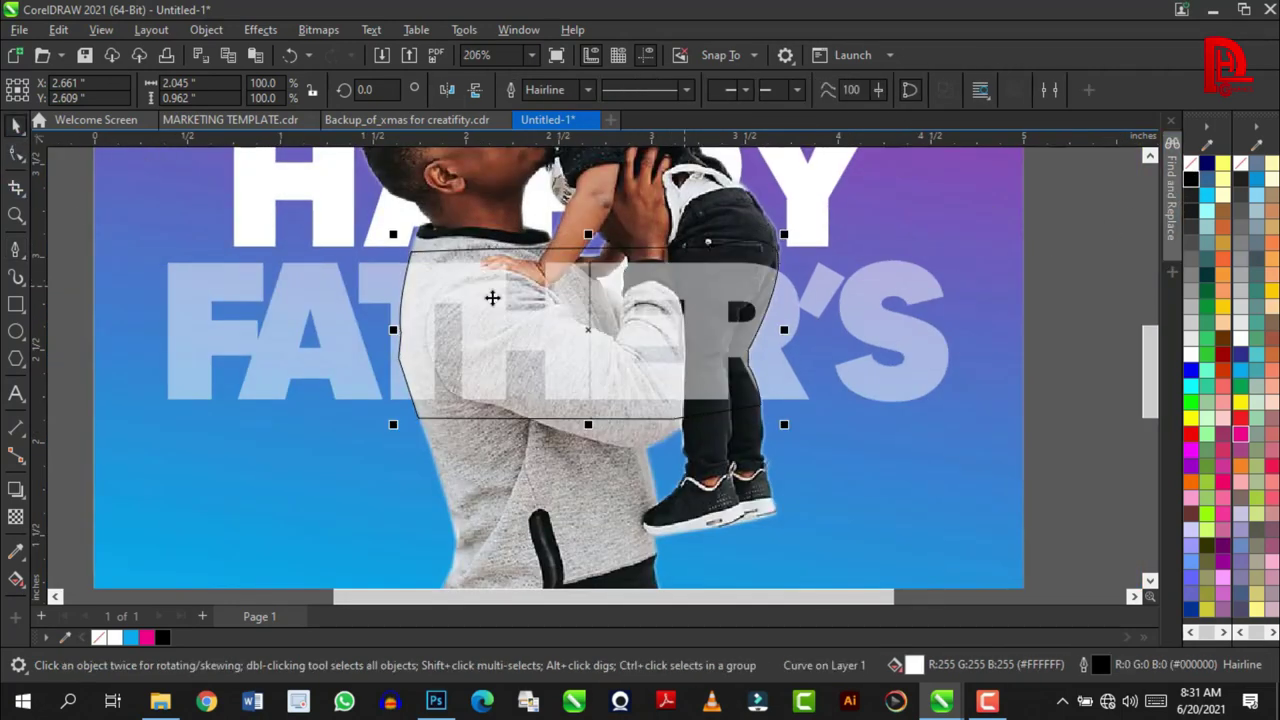
# - Intersect and then trim the traced shape with FATHER'S to split off the overlapping letters
pyautogui.scroll(1, 427, 280)
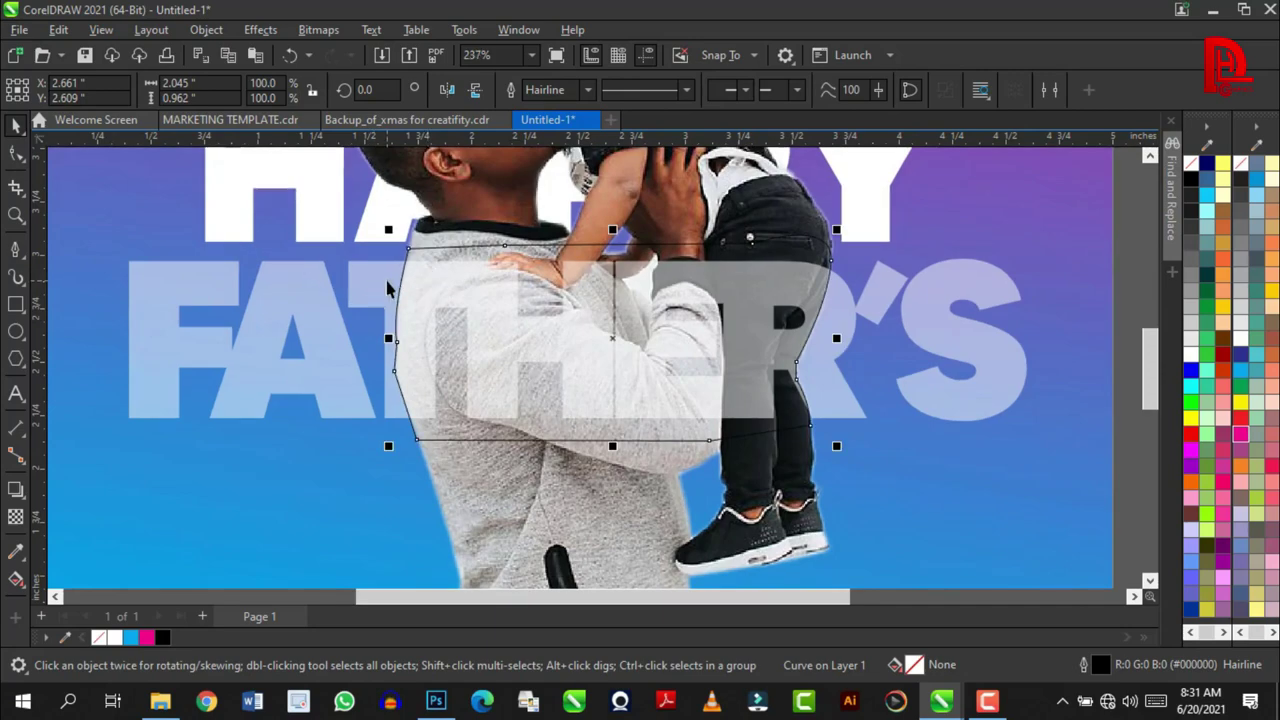
pyautogui.keyDown('shift'); pyautogui.click(369, 274); pyautogui.keyUp('shift')
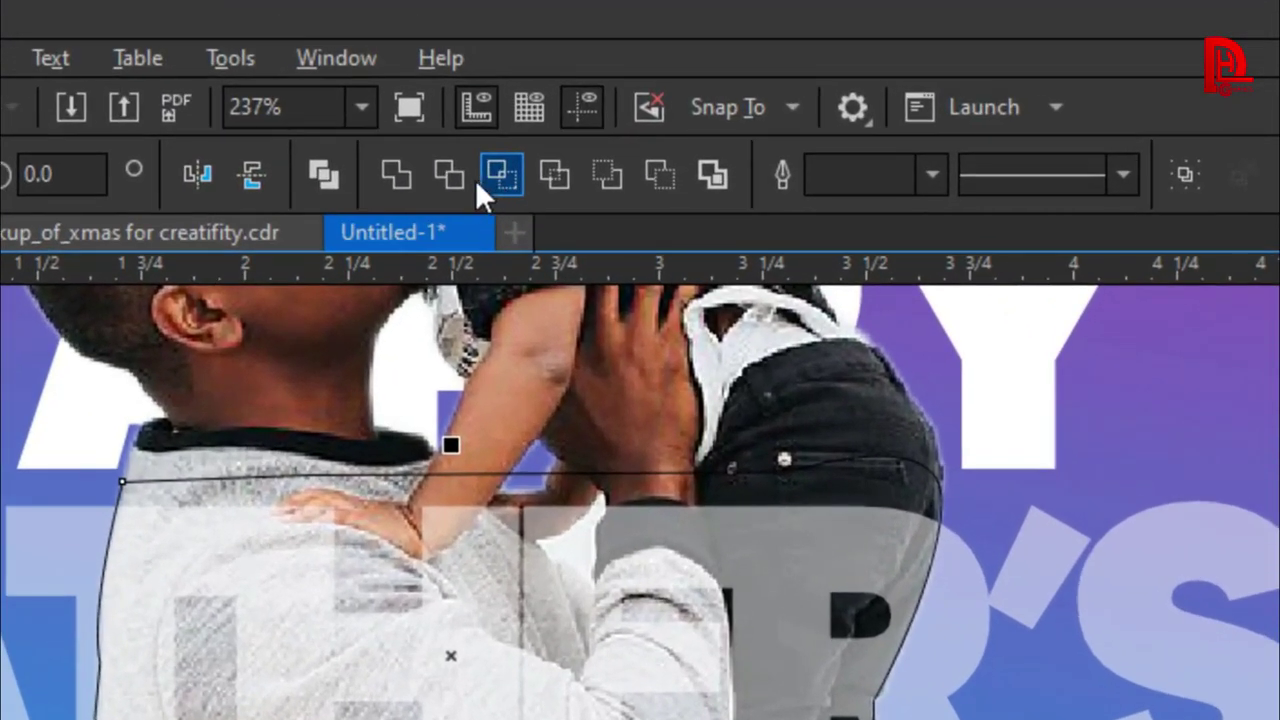
pyautogui.click(502, 172)
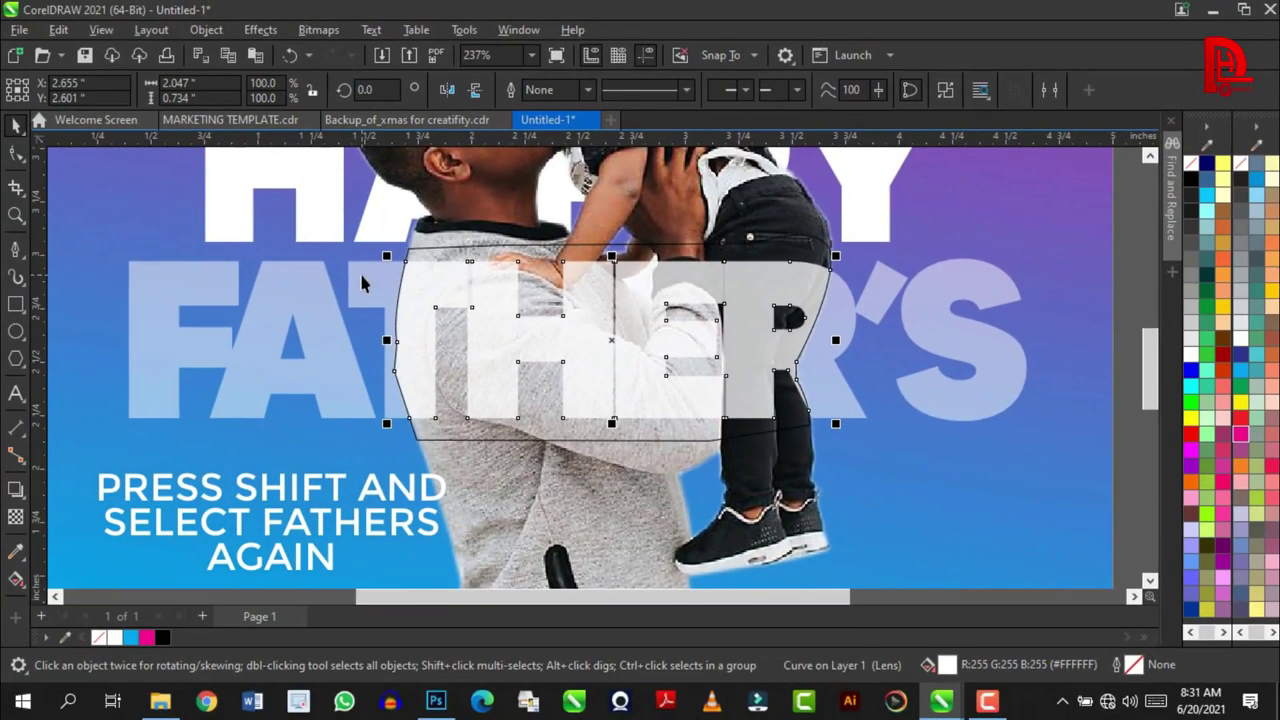
pyautogui.keyDown('shift'); pyautogui.click(359, 270); pyautogui.keyUp('shift')
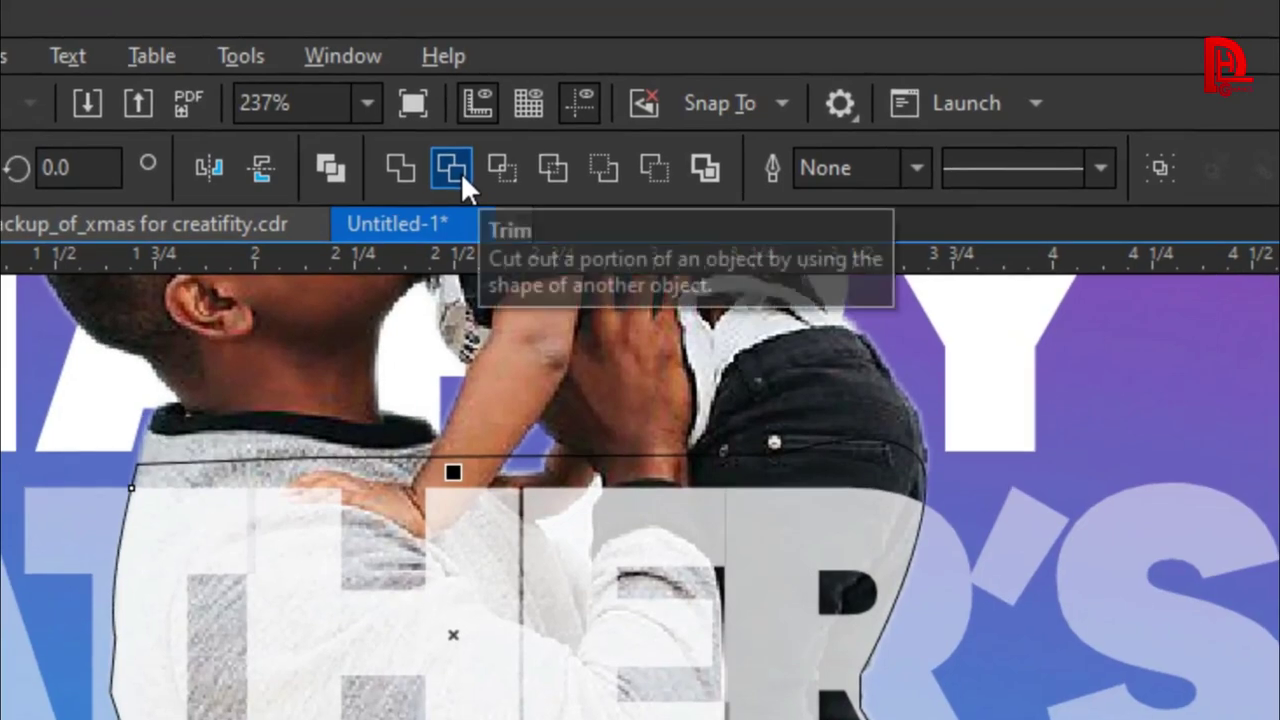
pyautogui.click(455, 168)
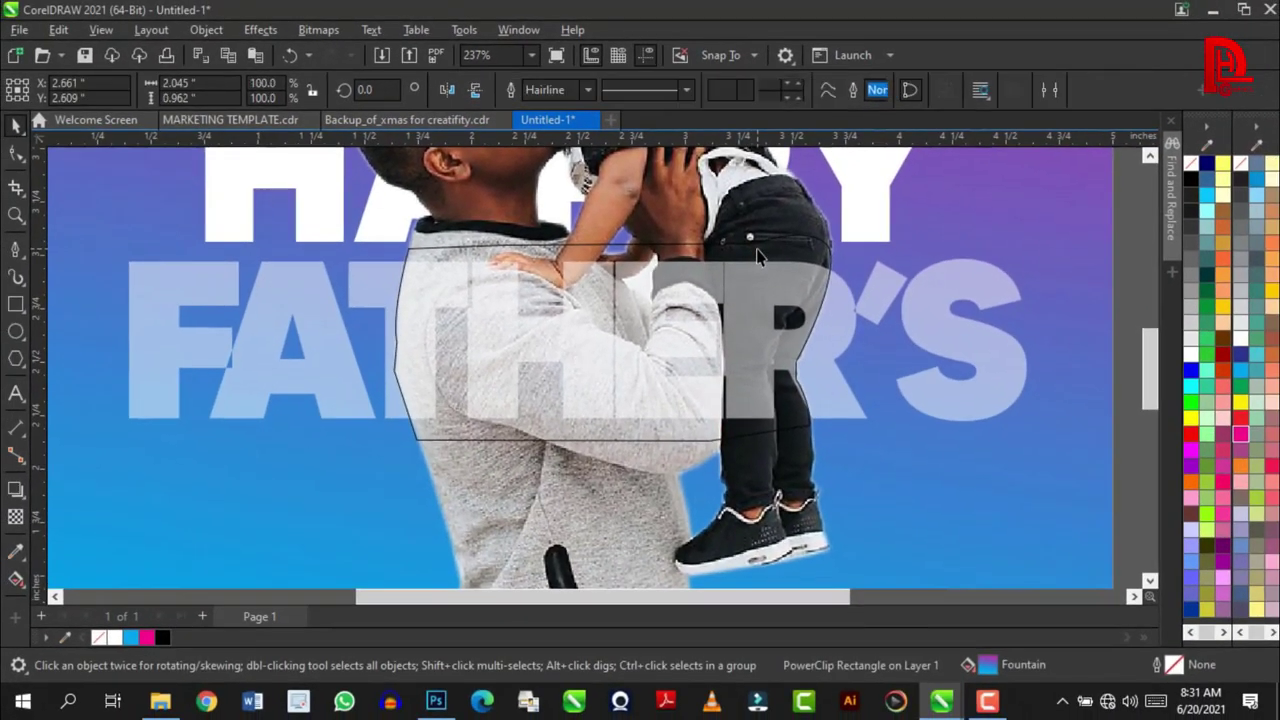
# - Delete the leftover traced outline and select the letter piece together with FATHER'S
pyautogui.click(751, 241)
pyautogui.press('Delete')
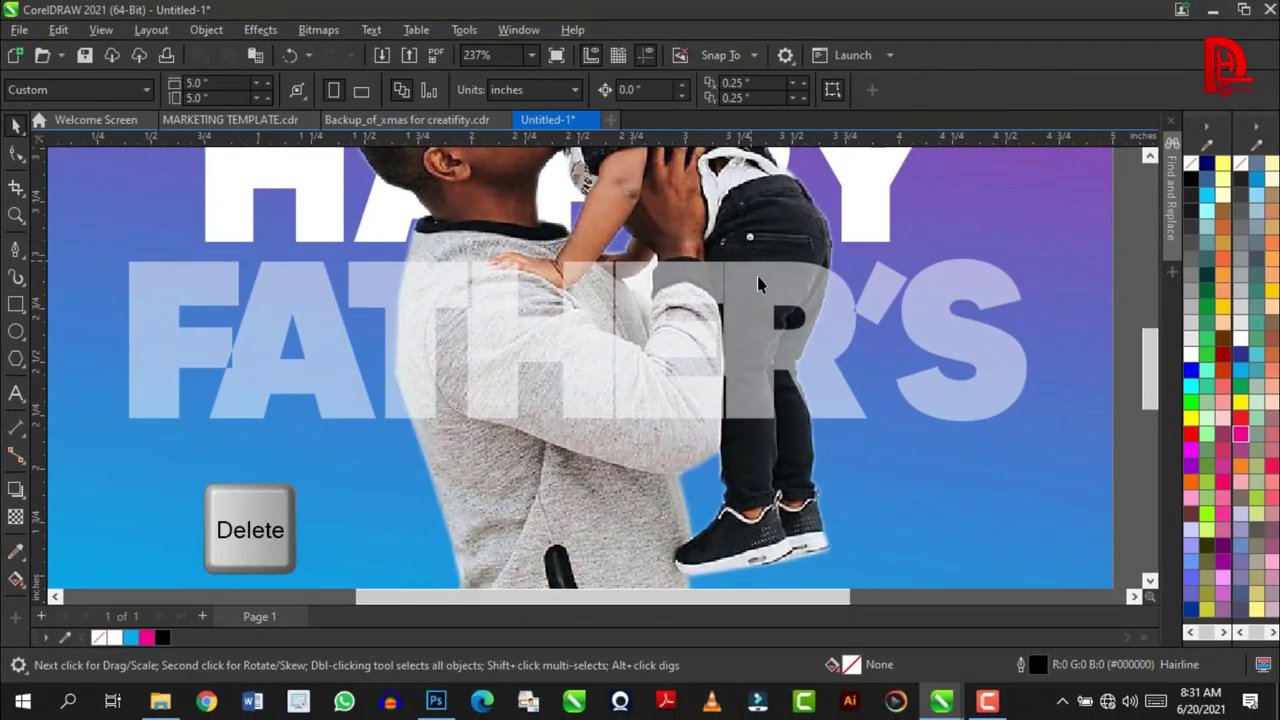
pyautogui.click(759, 289)
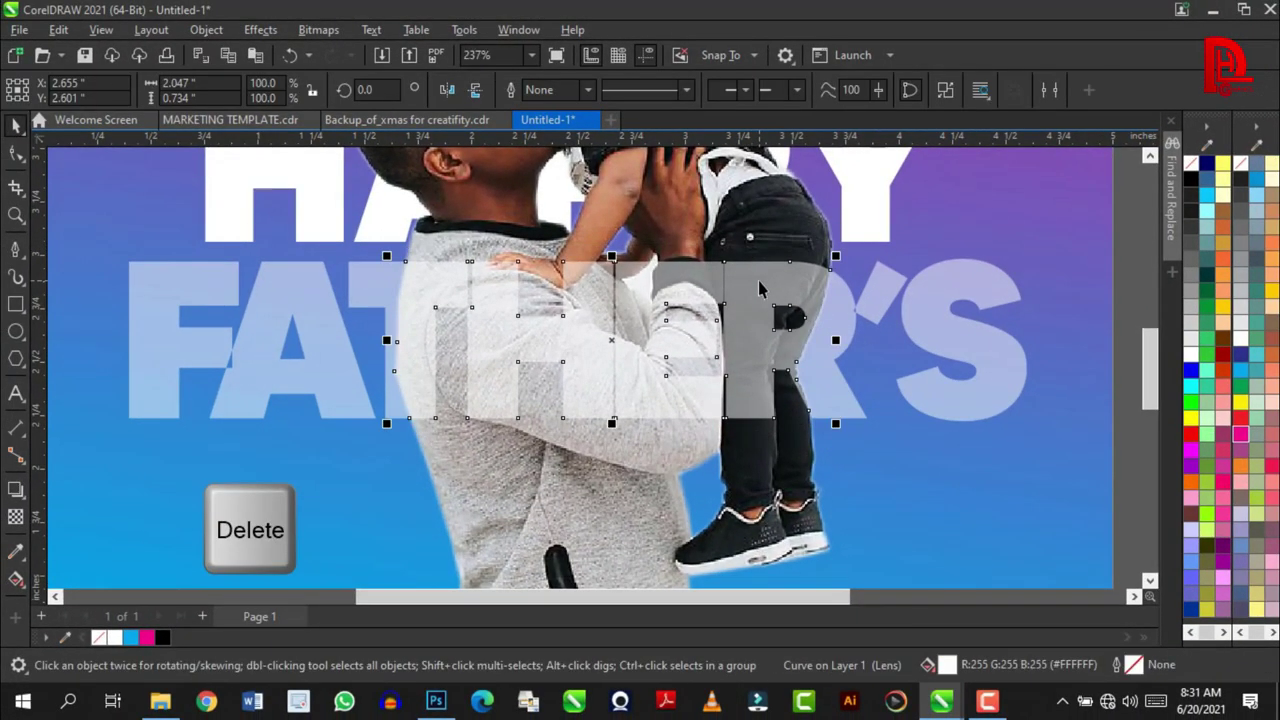
pyautogui.keyDown('shift'); pyautogui.click(890, 302); pyautogui.keyUp('shift')
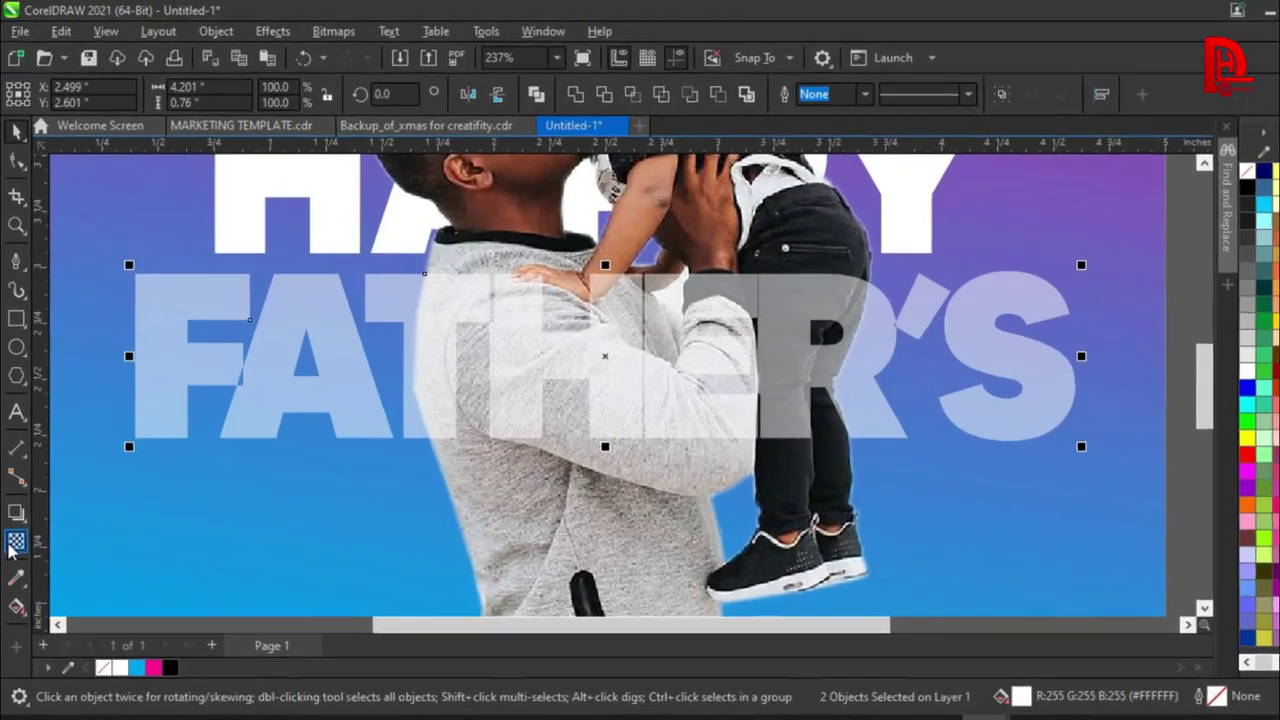
pyautogui.click(15, 547)
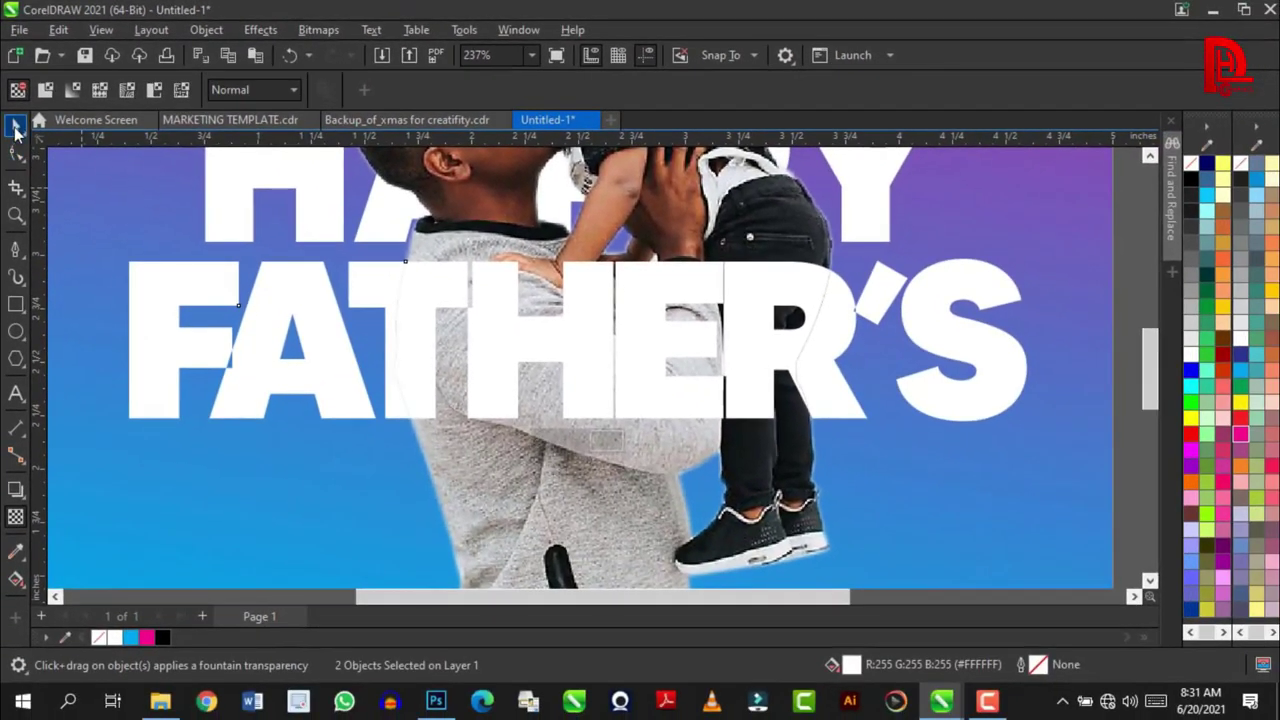
# - Give the HER letters no fill and a white 1.5 pt outline
pyautogui.click(16, 124)
pyautogui.click(752, 288)
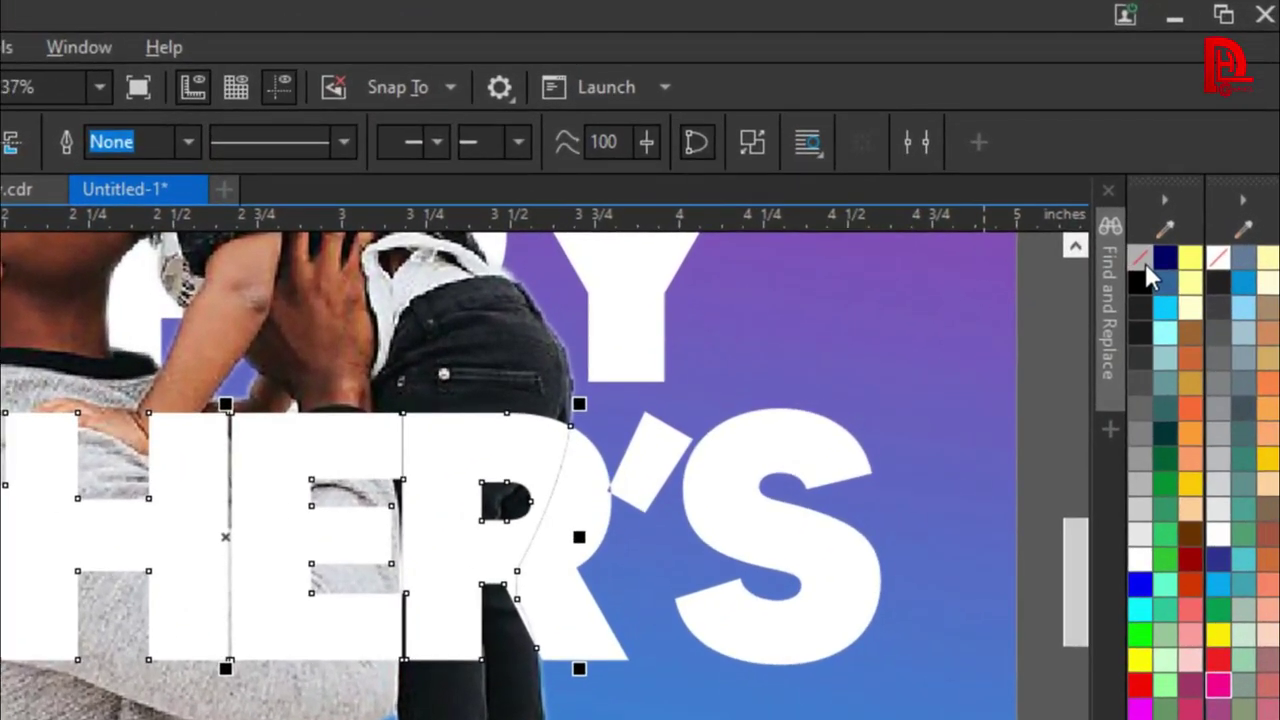
pyautogui.click(1145, 263)
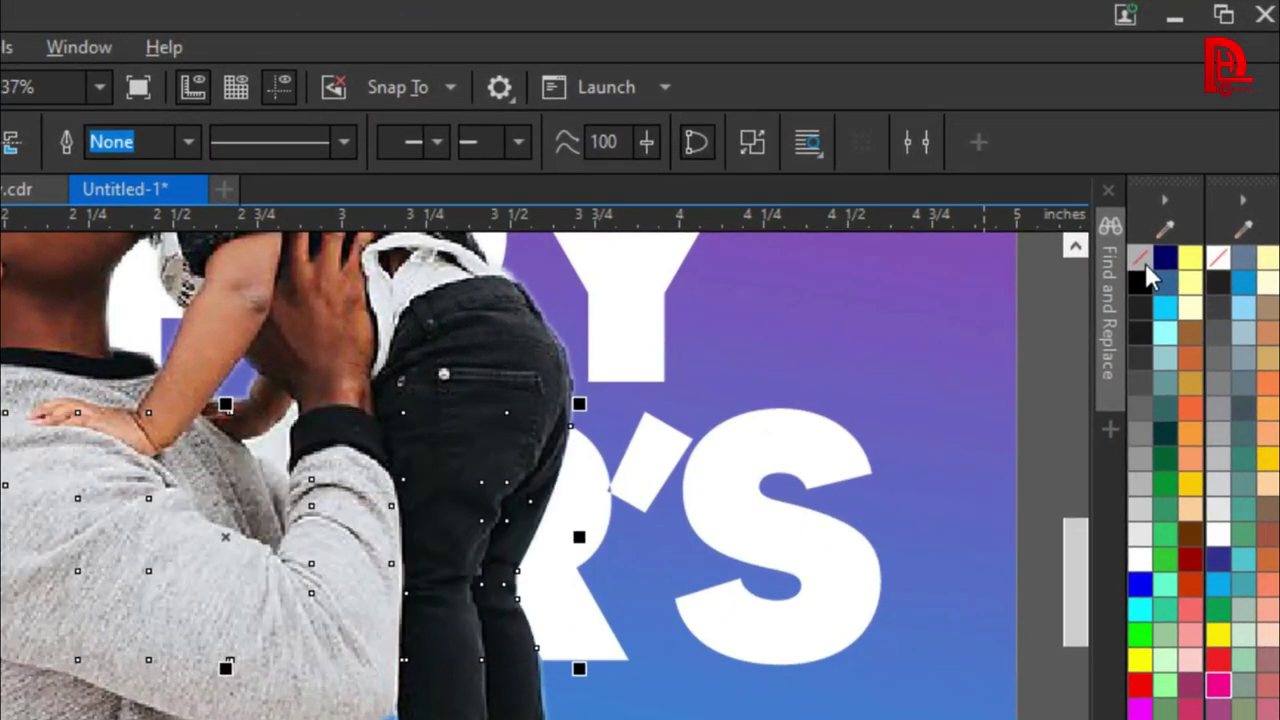
pyautogui.rightClick(1141, 568)
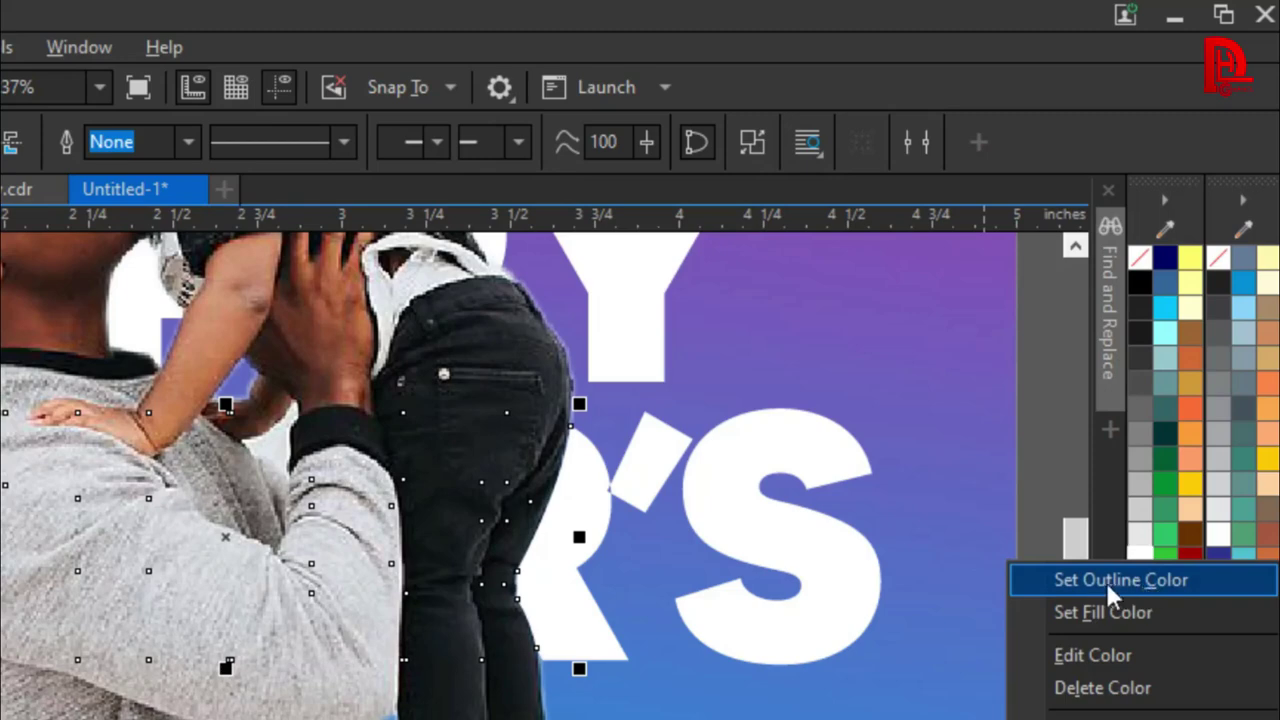
pyautogui.click(1108, 582)
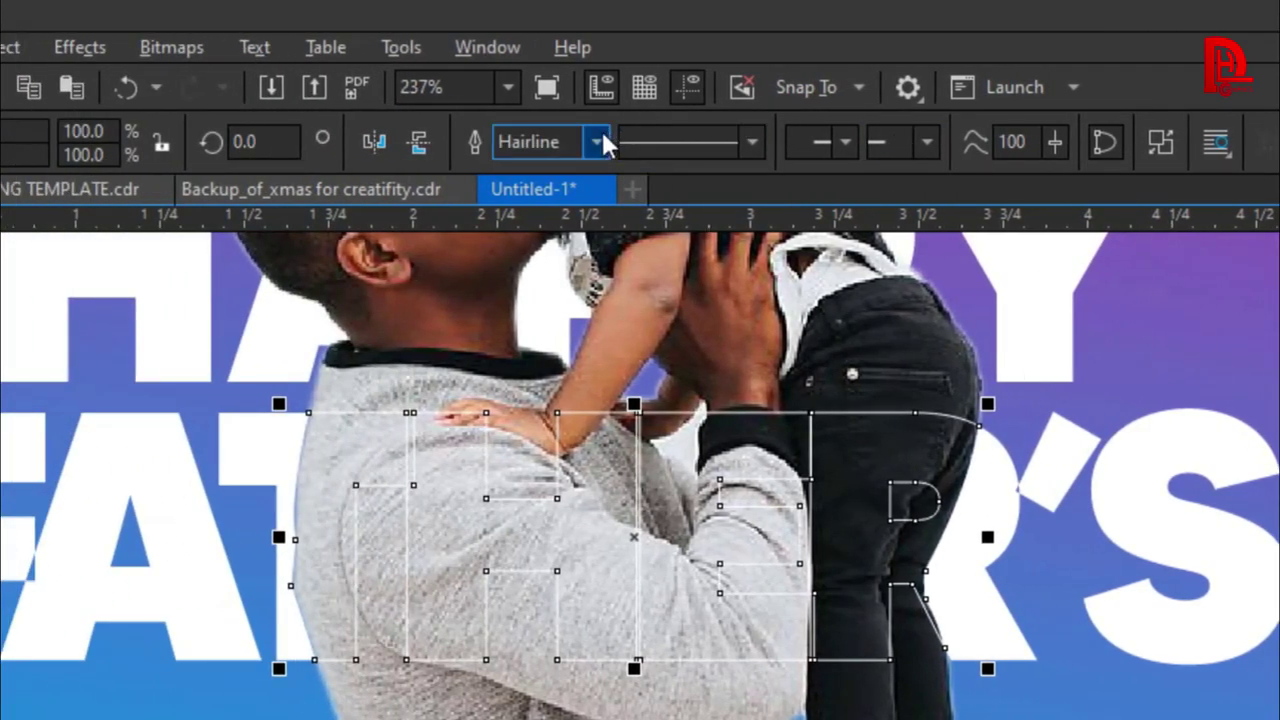
pyautogui.click(597, 142)
pyautogui.click(531, 304)
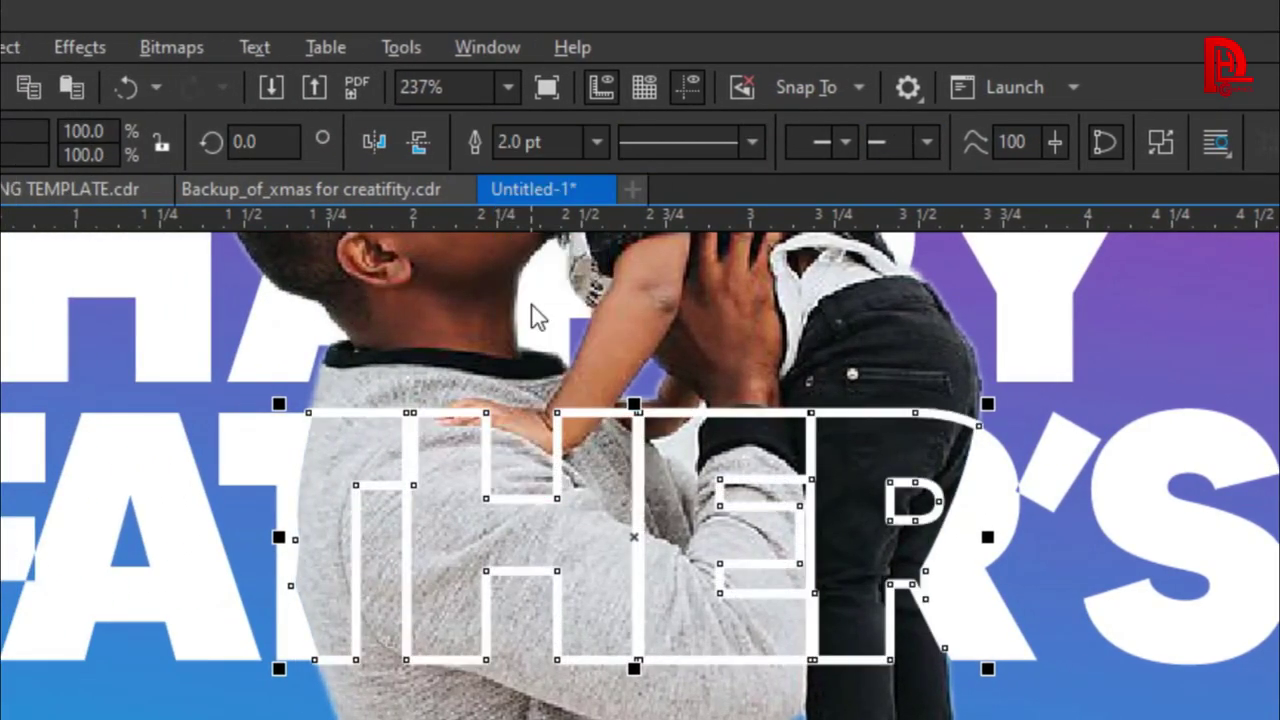
pyautogui.click(598, 142)
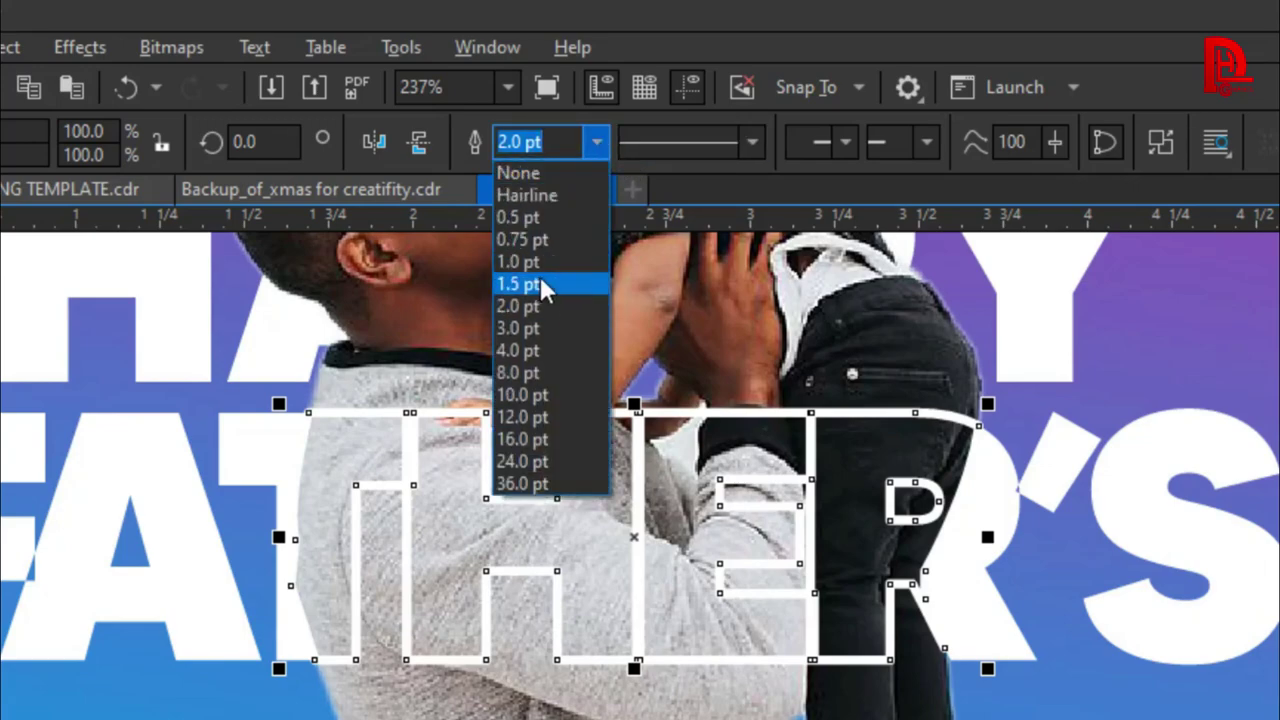
pyautogui.click(540, 280)
pyautogui.scroll(-4, 600, 545)
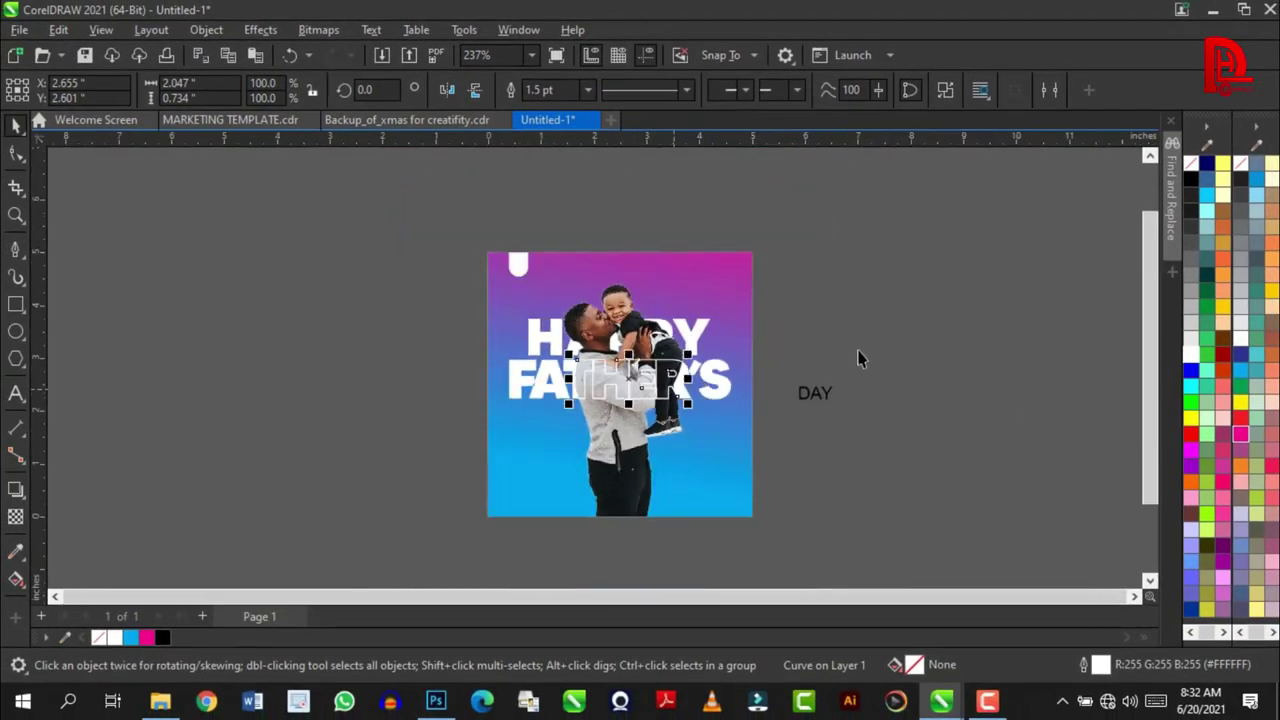
# - Set the DAY text's font to Montserrat
pyautogui.click(860, 358)
pyautogui.scroll(1, 652, 380)
pyautogui.click(868, 405)
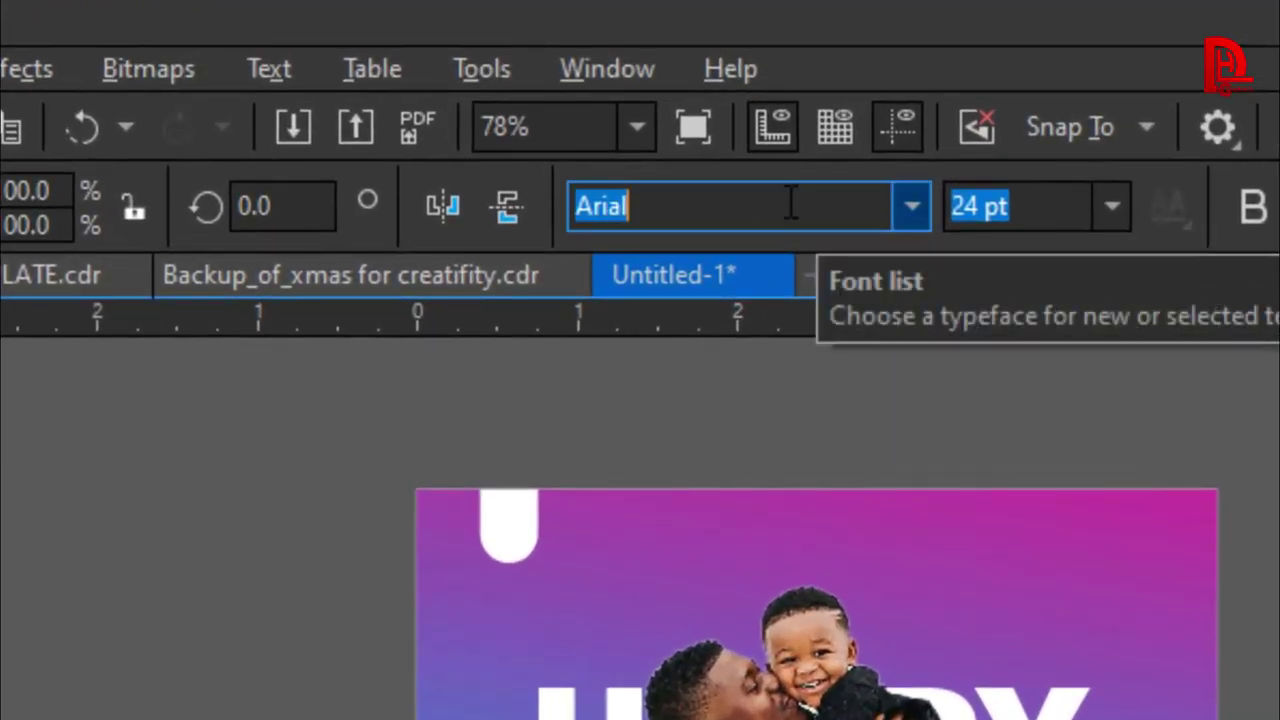
pyautogui.write('Montserrat')
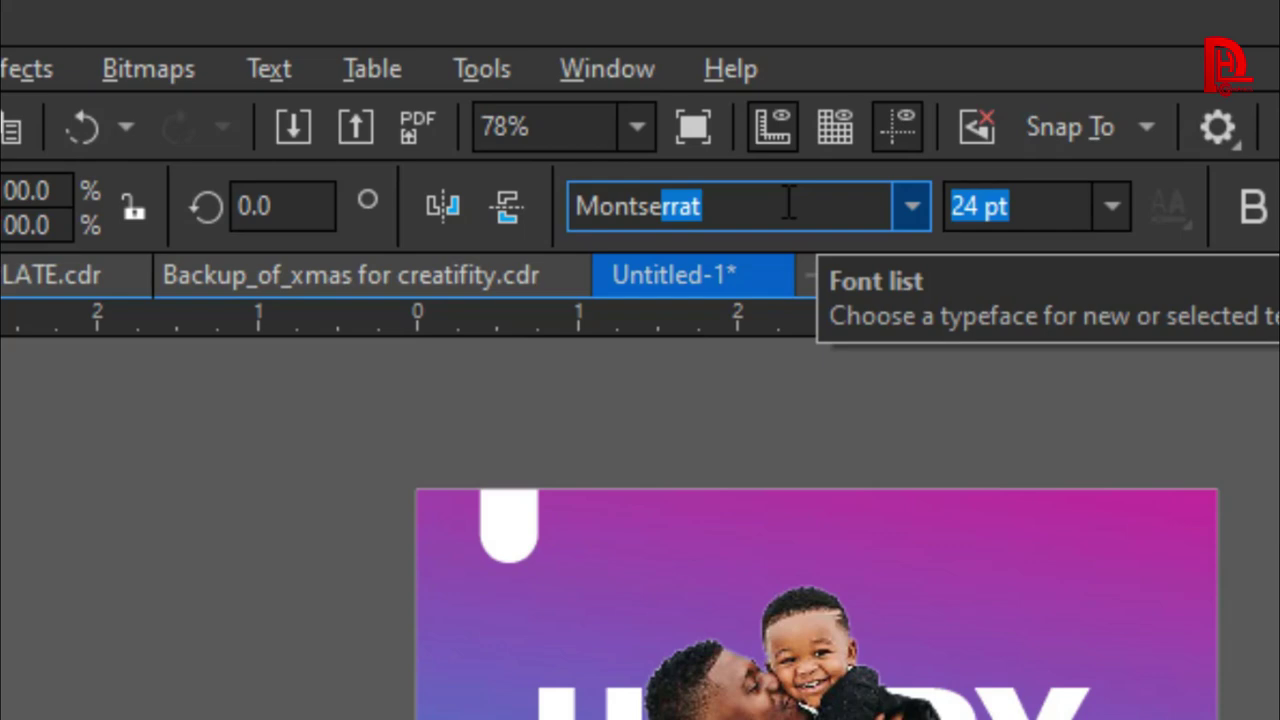
pyautogui.press('Return')
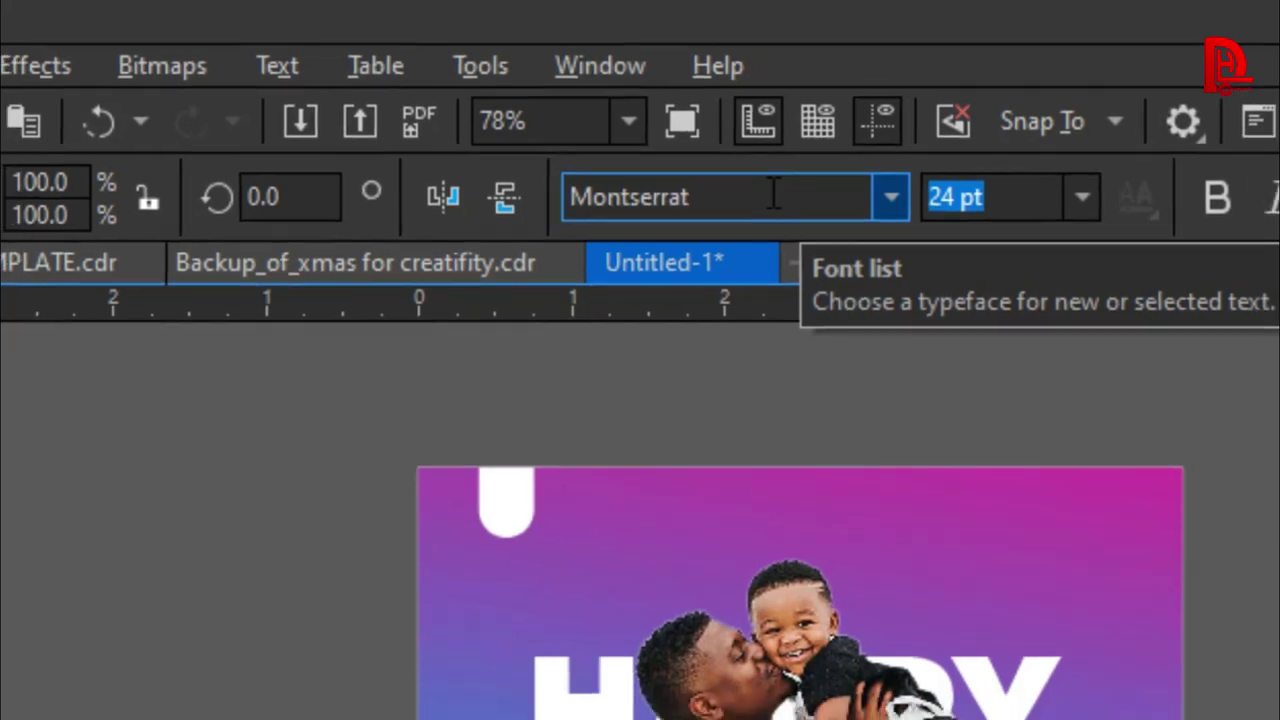
# - Move DAY under FATHER'S on the left and color it white
pyautogui.scroll(2, 864, 447)
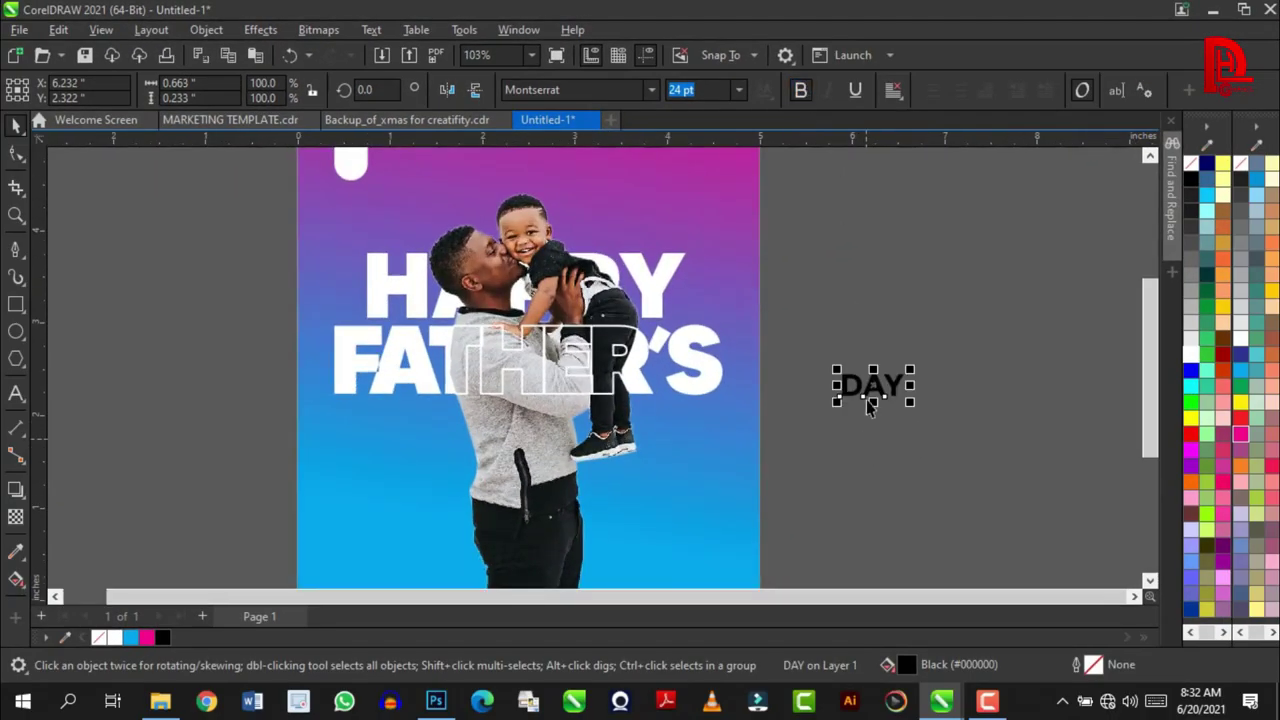
pyautogui.moveTo(893, 385)
pyautogui.mouseDown()
pyautogui.moveTo(337, 424)
pyautogui.moveTo(490, 470)
pyautogui.moveTo(456, 432)
pyautogui.mouseUp()
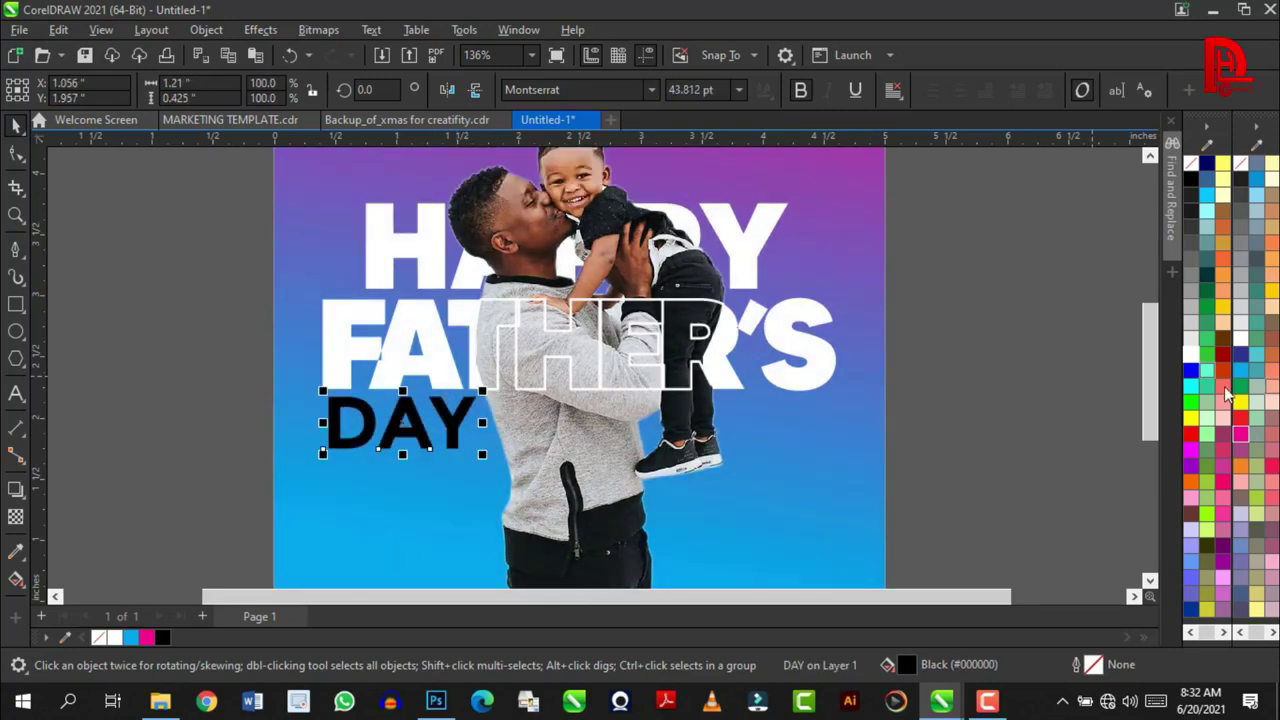
pyautogui.click(1193, 357)
pyautogui.scroll(-1, 618, 380)
pyautogui.click(949, 374)
pyautogui.scroll(-1, 755, 432)
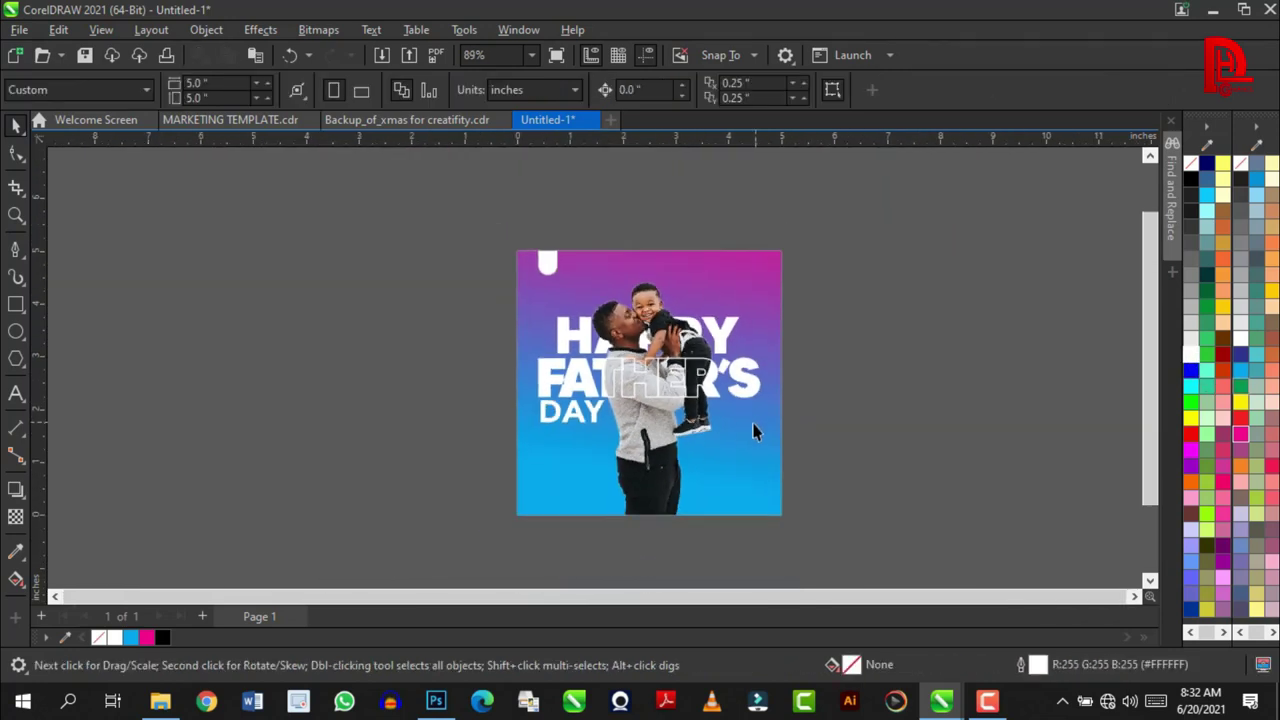
pyautogui.scroll(1, 690, 440)
# - Draw an L-shaped bracket near the top-right corner with the Pen tool
pyautogui.click(16, 248)
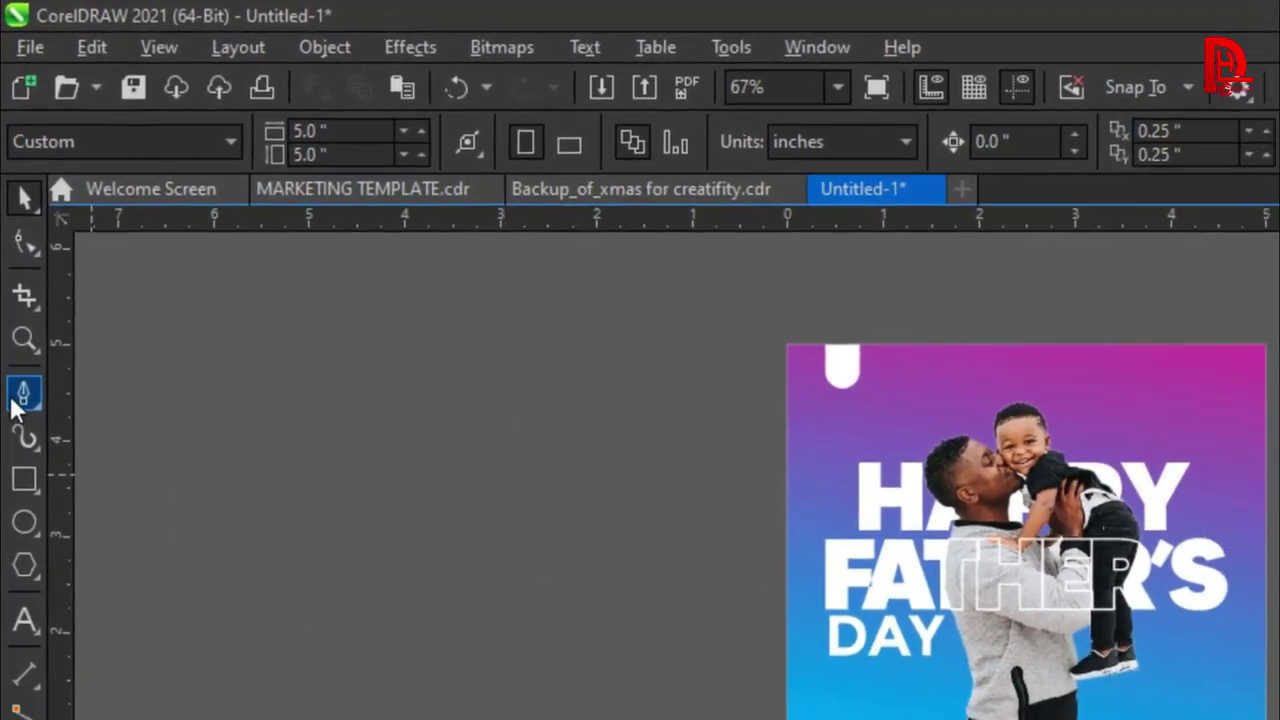
pyautogui.scroll(2, 815, 260)
pyautogui.scroll(1, 829, 261)
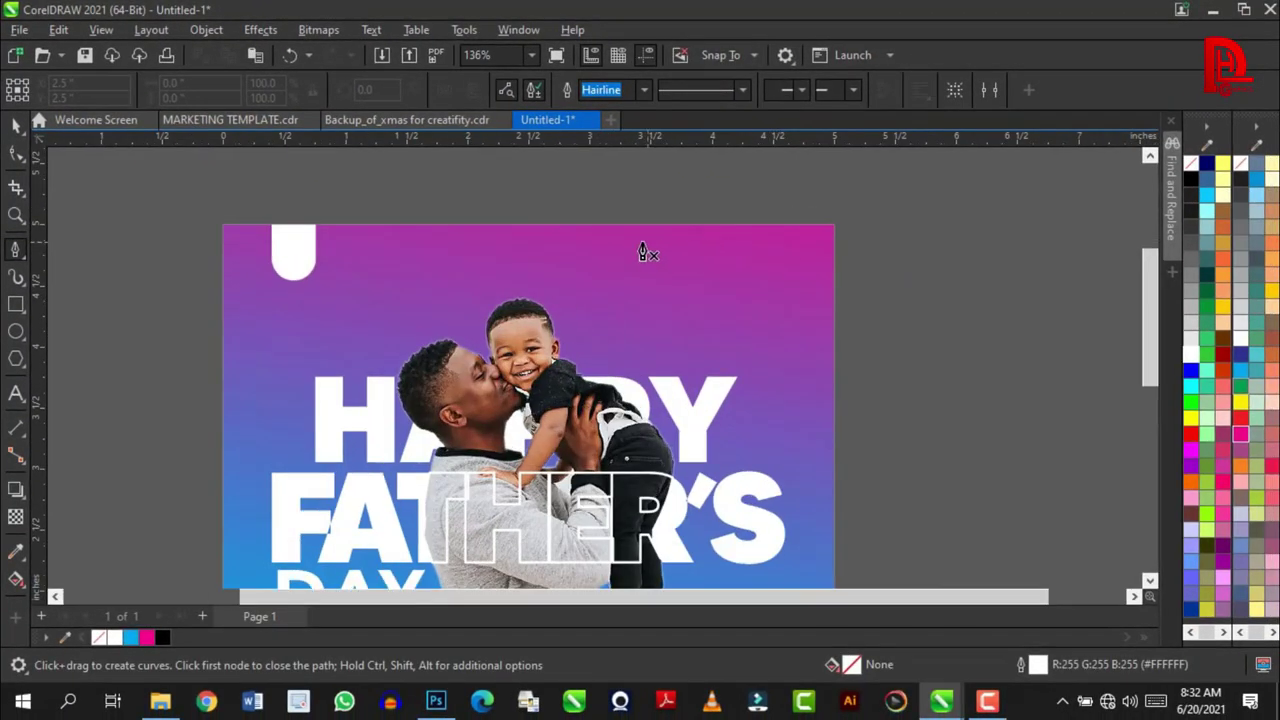
pyautogui.click(805, 245)
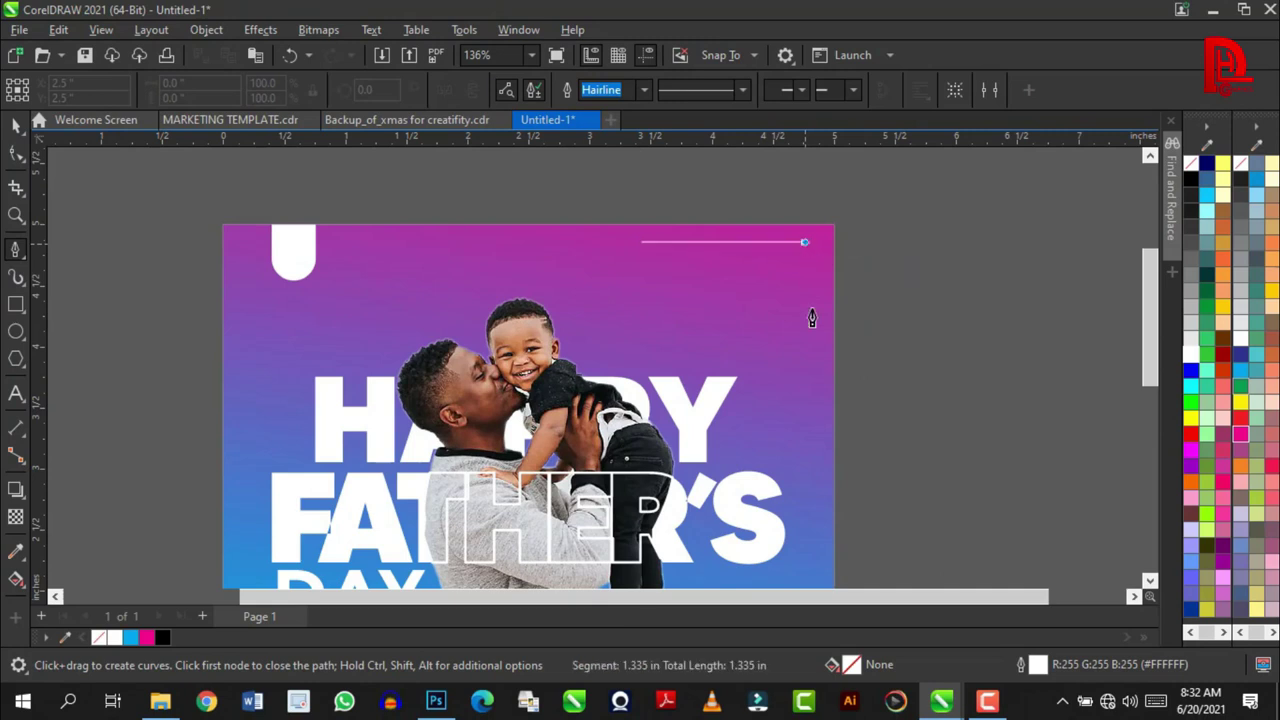
pyautogui.doubleClick(805, 357)
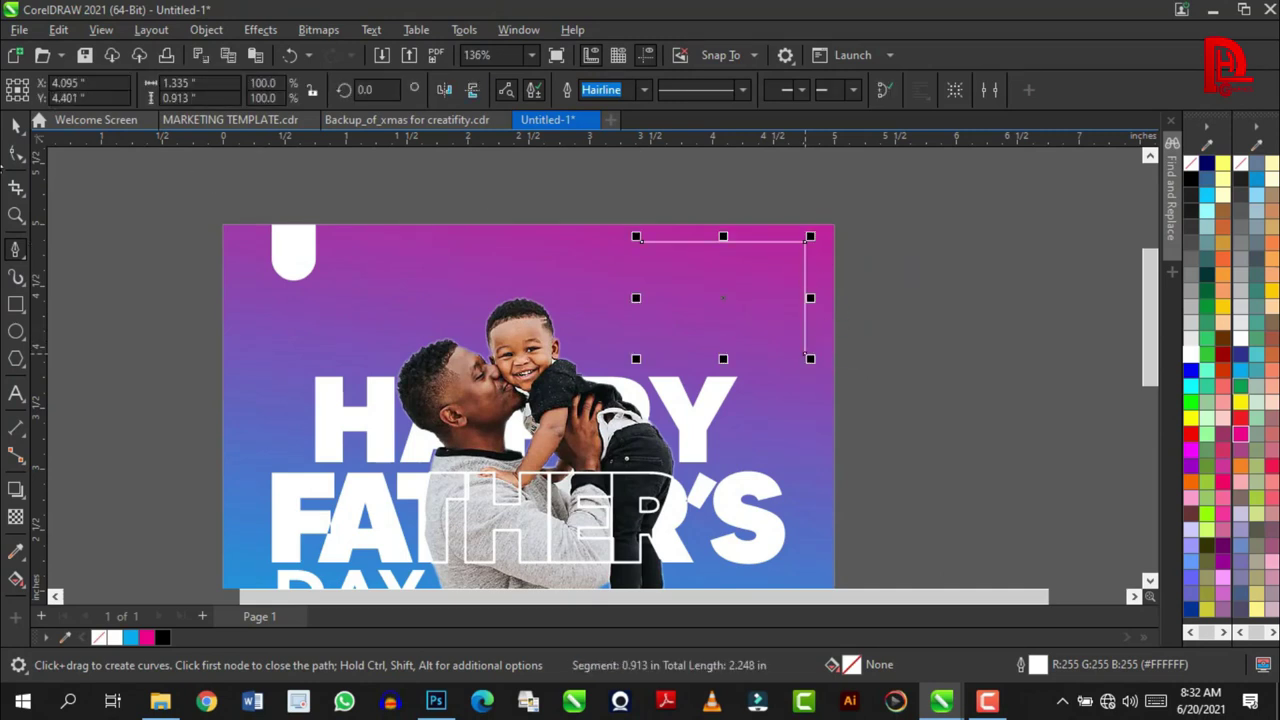
pyautogui.press('space')
# - Give the bracket a 1.5 pt outline and fit it into the top-right corner
pyautogui.click(588, 90)
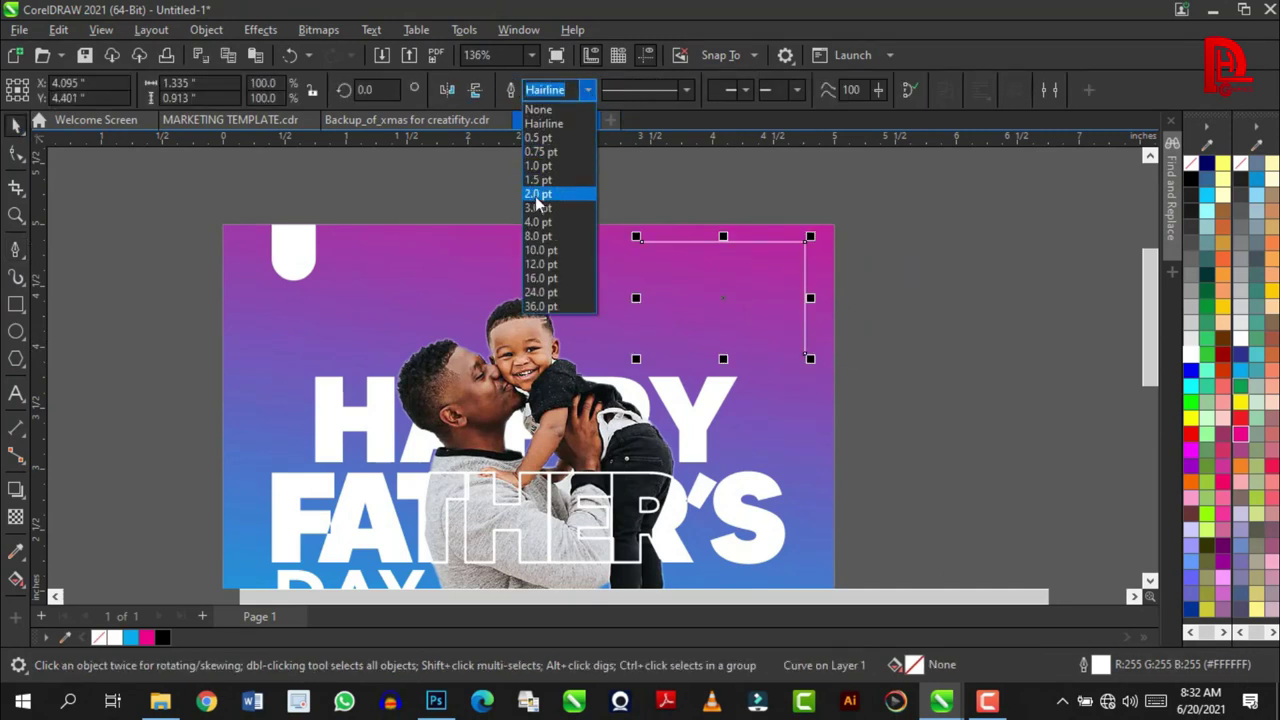
pyautogui.click(545, 195)
pyautogui.scroll(2, 871, 248)
pyautogui.click(588, 90)
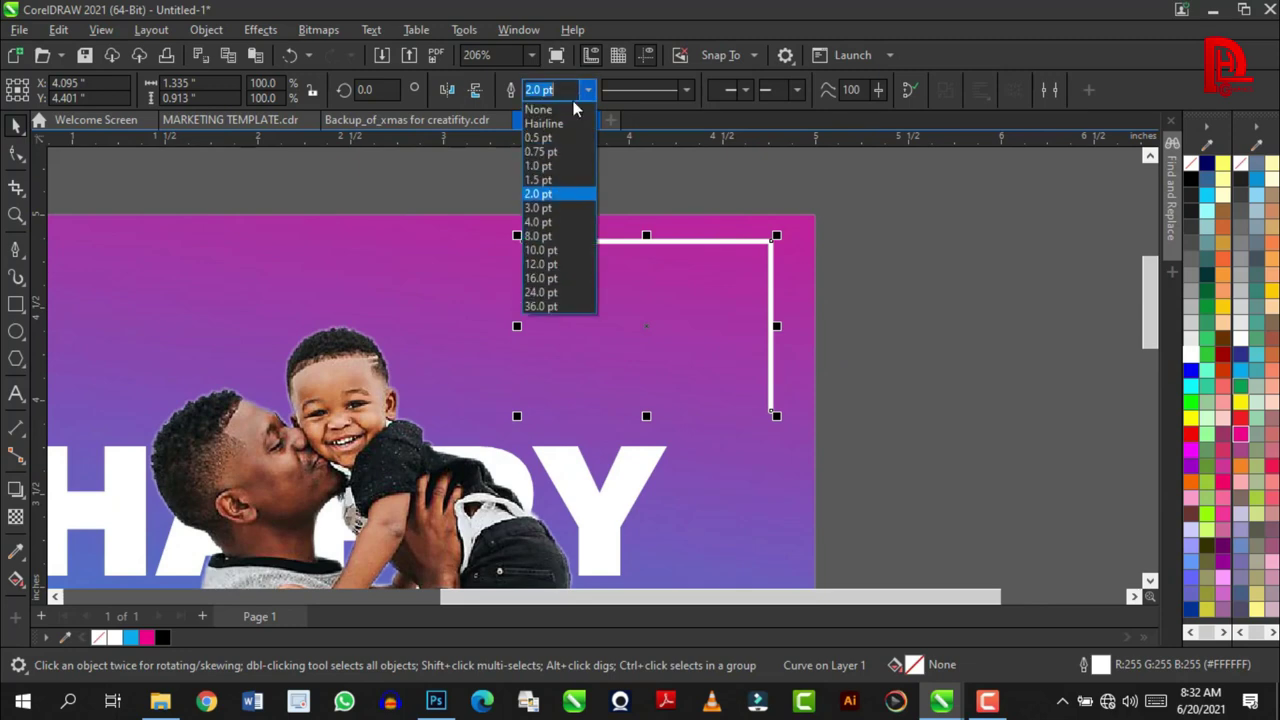
pyautogui.click(540, 177)
pyautogui.scroll(3, 770, 260)
pyautogui.moveTo(770, 261); pyautogui.dragTo(776, 271)
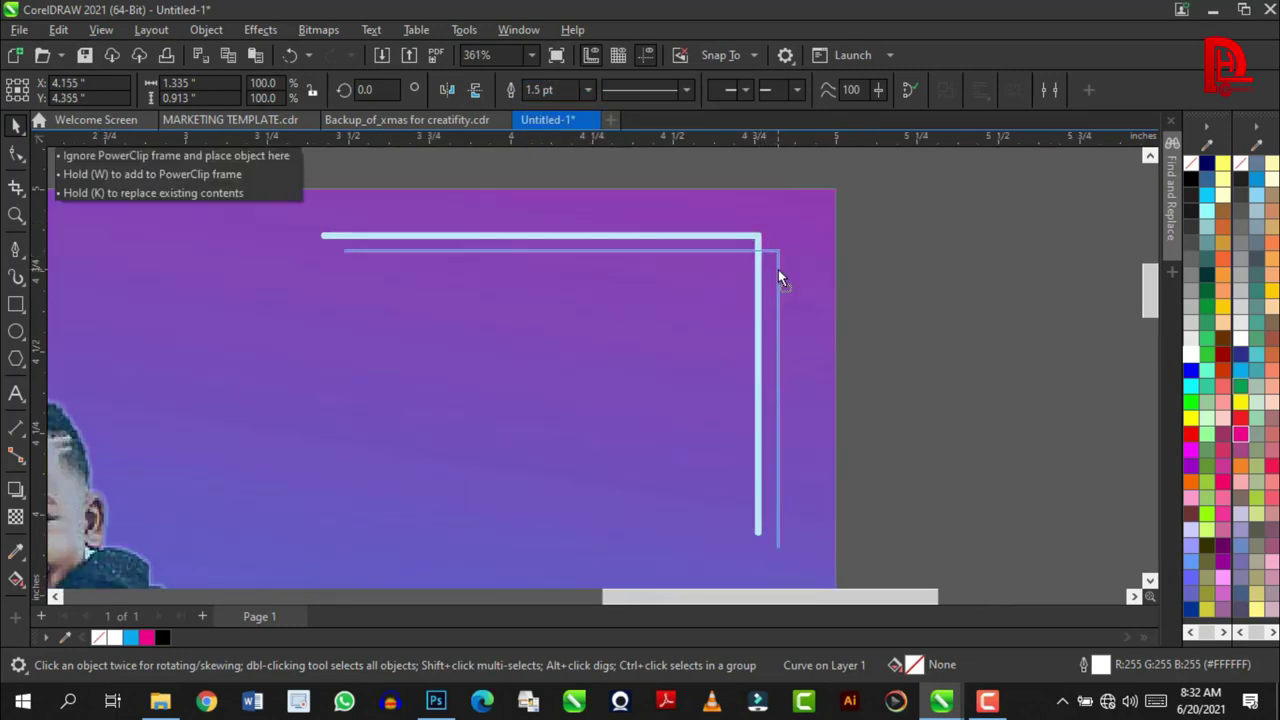
pyautogui.scroll(-4, 776, 268)
pyautogui.scroll(1, 776, 250)
pyautogui.scroll(1, 775, 244)
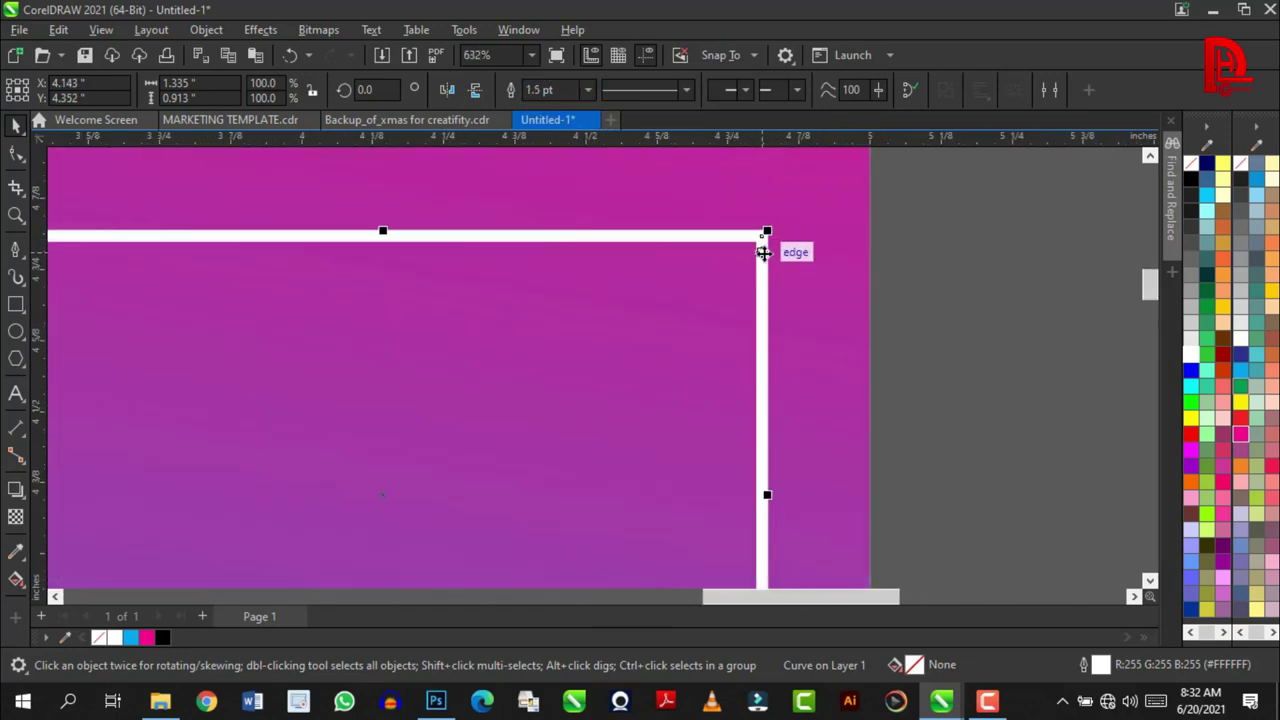
pyautogui.press('Escape')
pyautogui.scroll(-2, 763, 251)
pyautogui.scroll(-1, 740, 250)
pyautogui.scroll(-3, 727, 237)
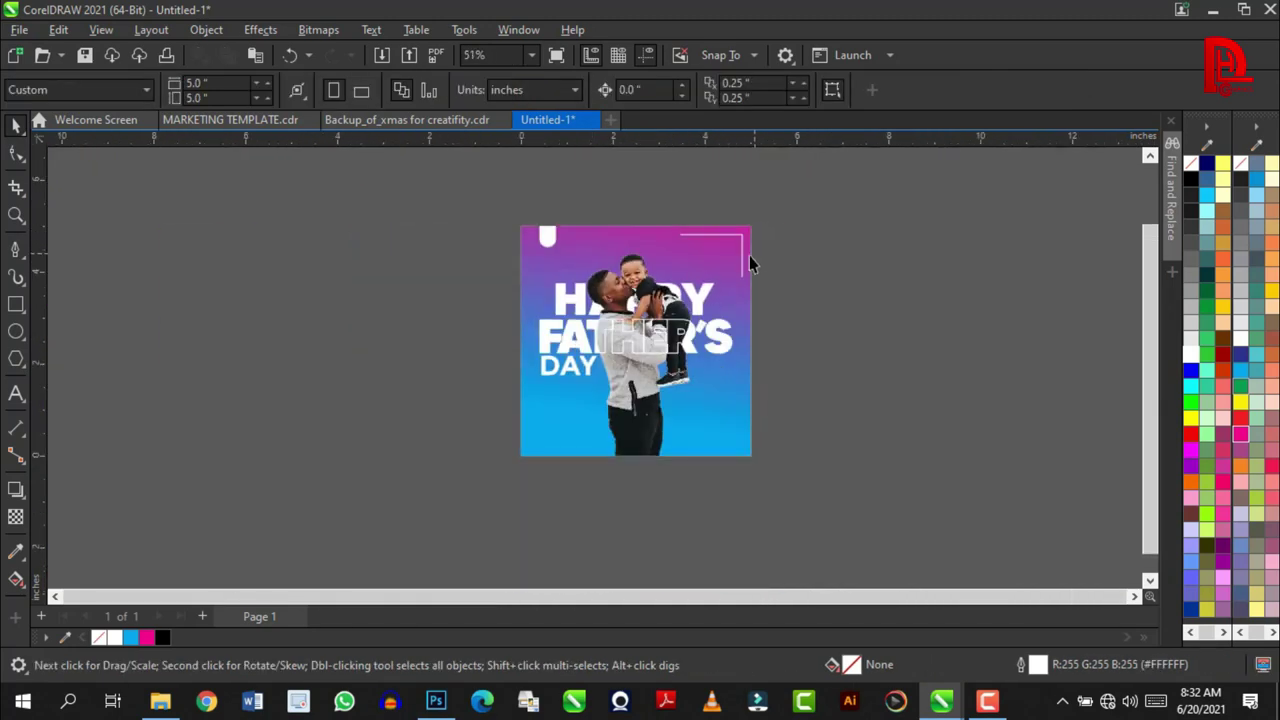
pyautogui.scroll(1, 749, 258)
pyautogui.scroll(1, 729, 222)
# - Copy the bracket to the bottom-left corner, mirrored horizontally and vertically
pyautogui.click(728, 218)
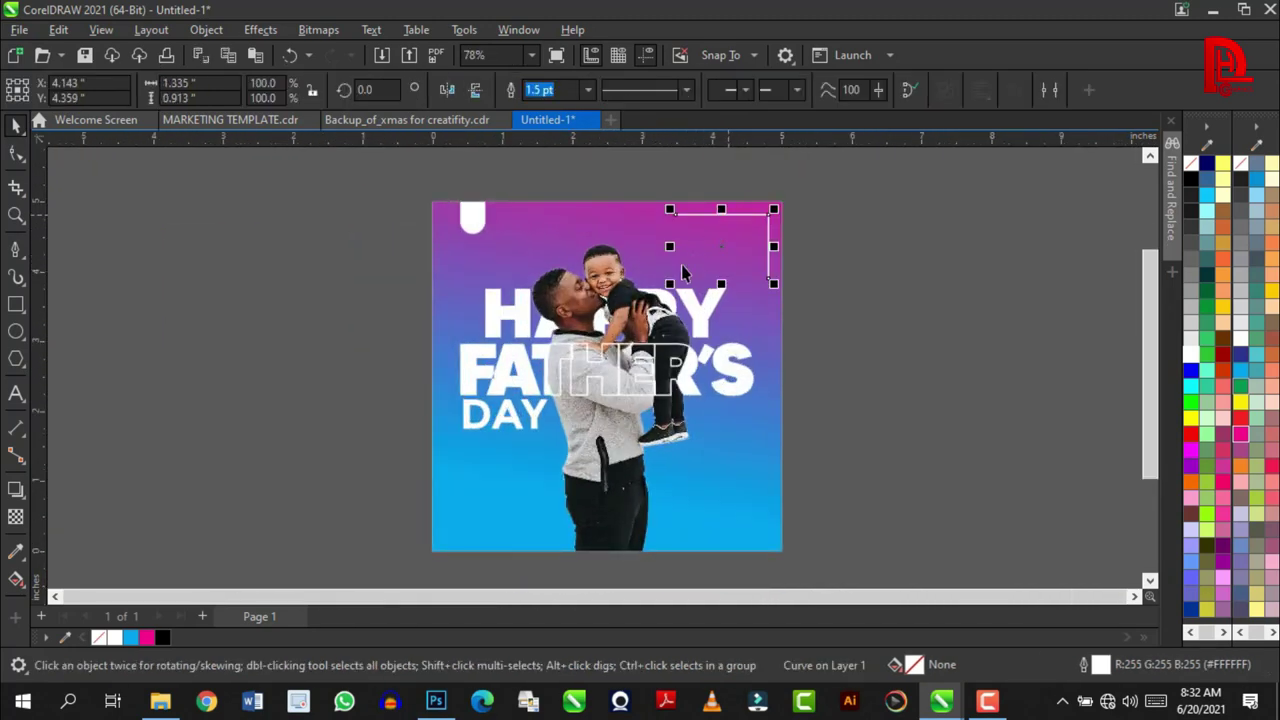
pyautogui.scroll(-1, 737, 230)
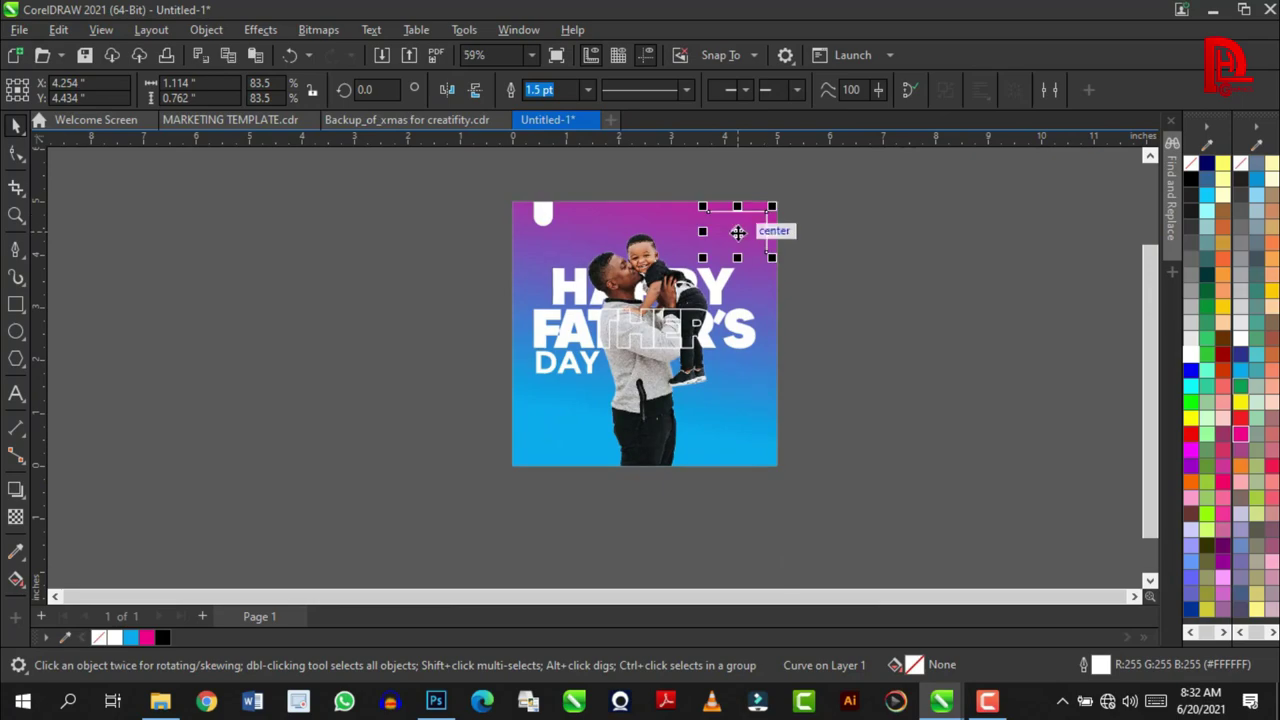
pyautogui.moveTo(715, 245); pyautogui.dragTo(545, 458)
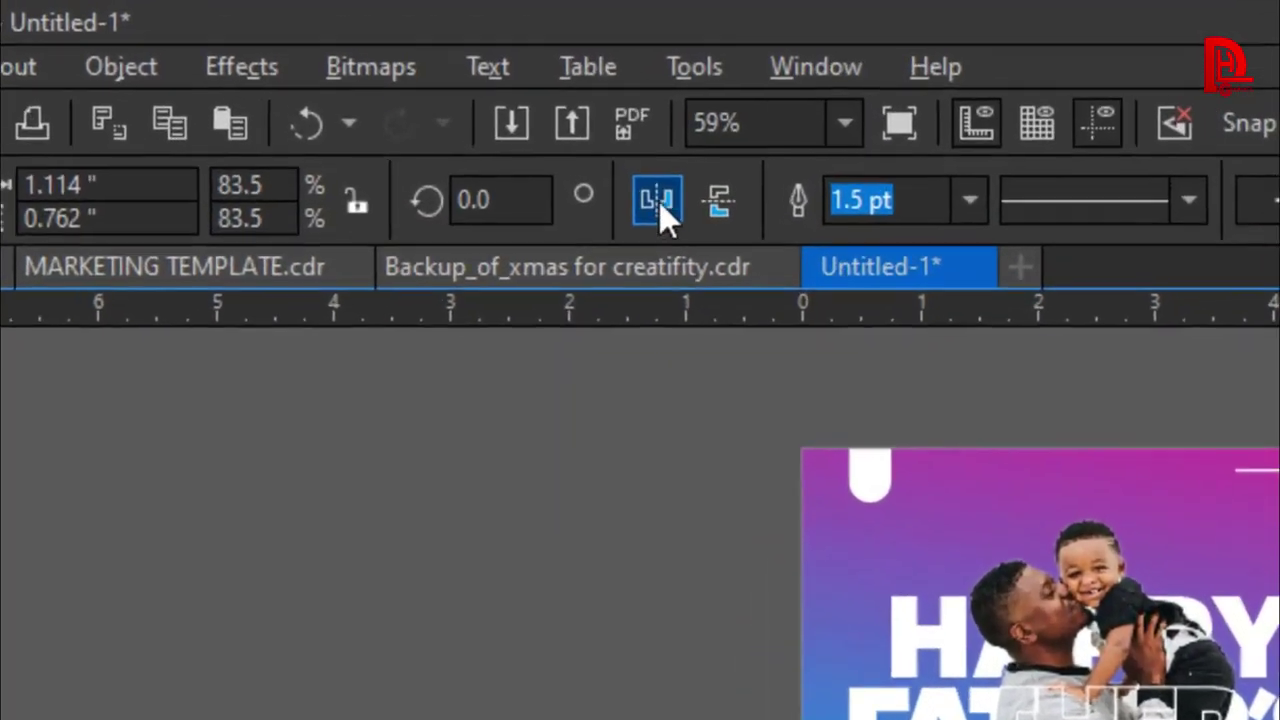
pyautogui.click(447, 89)
pyautogui.click(473, 89)
pyautogui.scroll(4, 606, 555)
pyautogui.moveTo(518, 451)
pyautogui.mouseDown()
pyautogui.moveTo(590, 424)
pyautogui.moveTo(582, 414)
pyautogui.mouseUp()
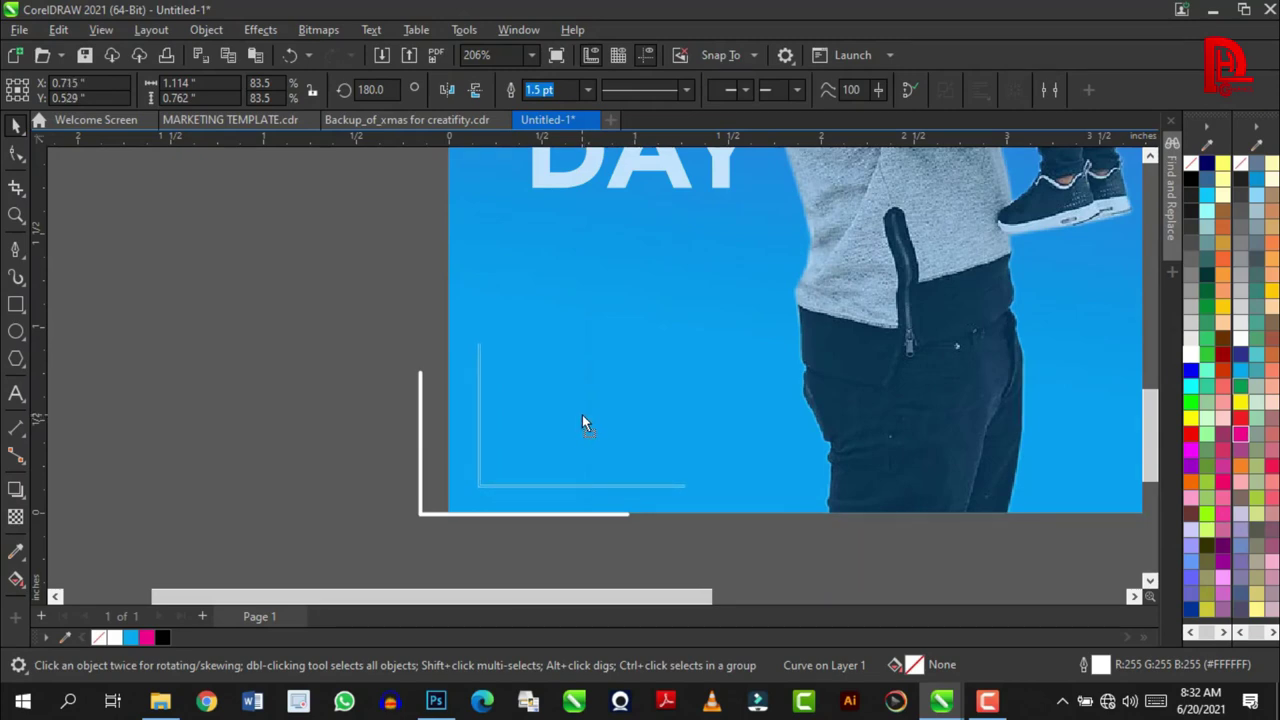
pyautogui.scroll(-2, 582, 414)
pyautogui.click(500, 486)
pyautogui.scroll(-5, 637, 455)
pyautogui.scroll(1, 643, 397)
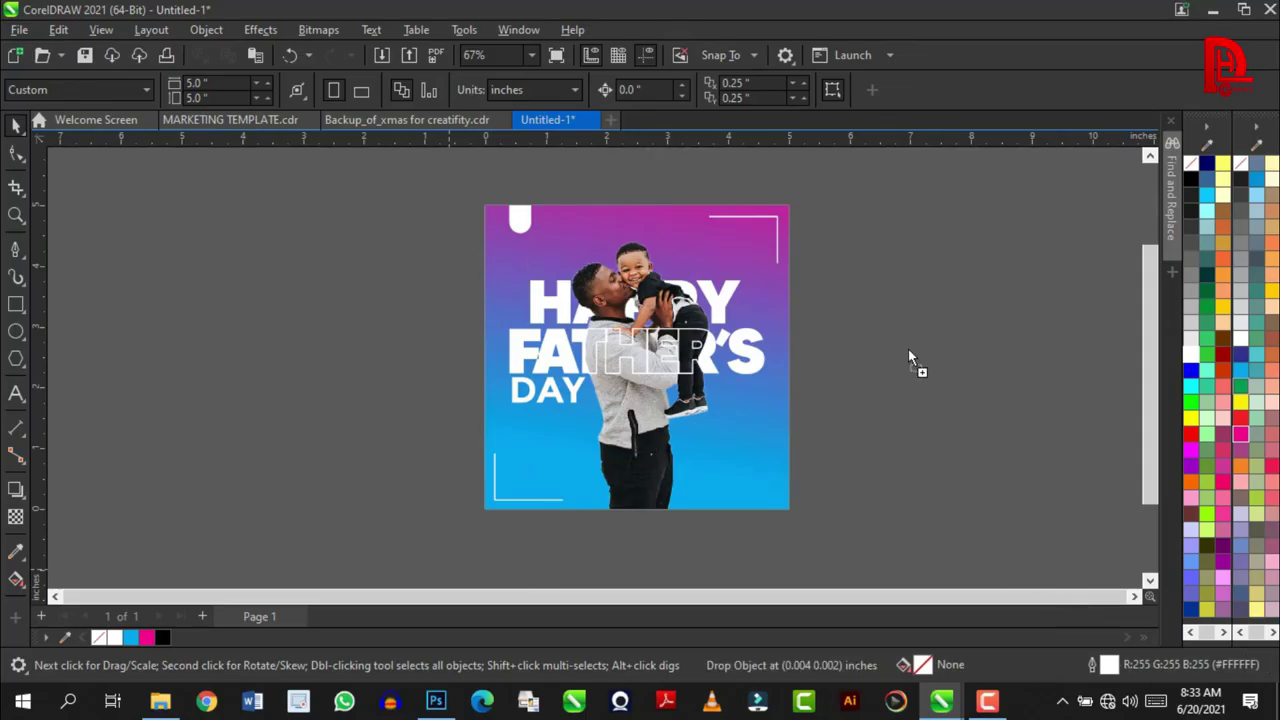
# - Bring the crumpled paper texture onto the canvas and scale it down
pyautogui.moveTo(186, 700); pyautogui.dragTo(899, 348)
pyautogui.scroll(-3, 899, 348)
pyautogui.moveTo(948, 177); pyautogui.dragTo(925, 310)
pyautogui.scroll(2, 810, 368)
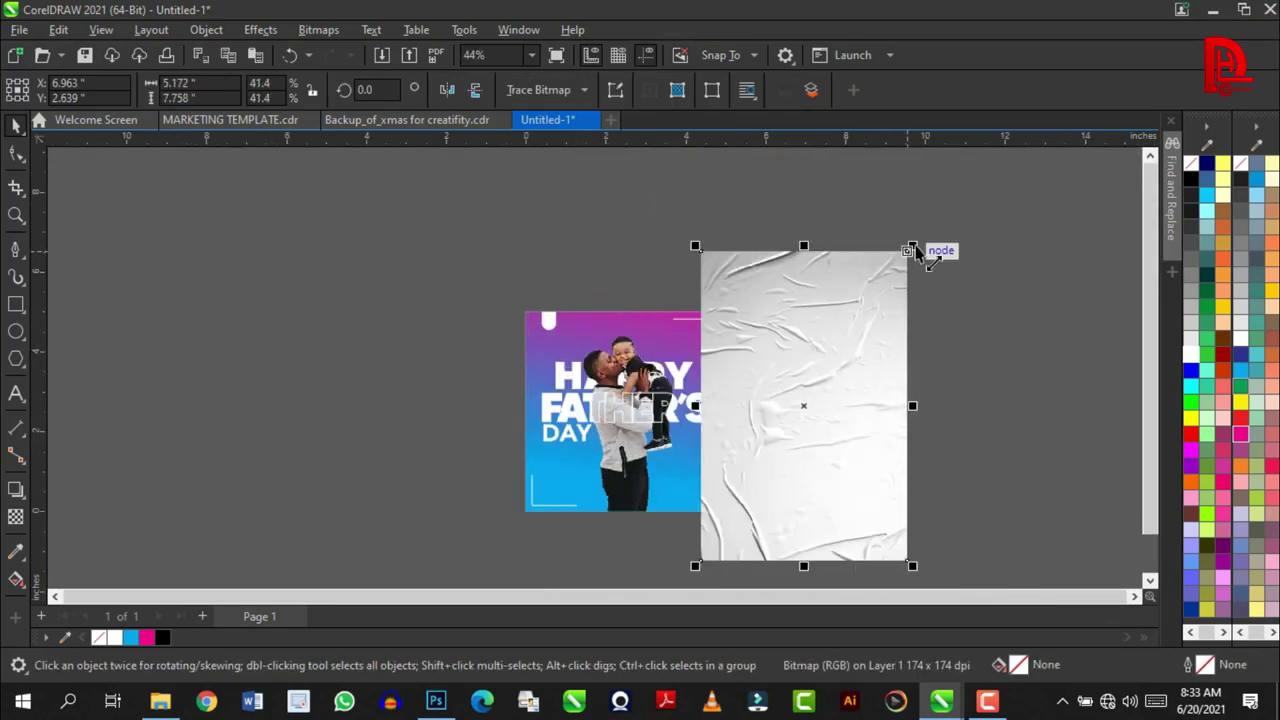
pyautogui.moveTo(916, 252); pyautogui.dragTo(890, 280)
pyautogui.scroll(2, 831, 354)
# - PowerClip the texture inside the gradient rectangle, enlarged to cover it
pyautogui.rightClick(835, 352)
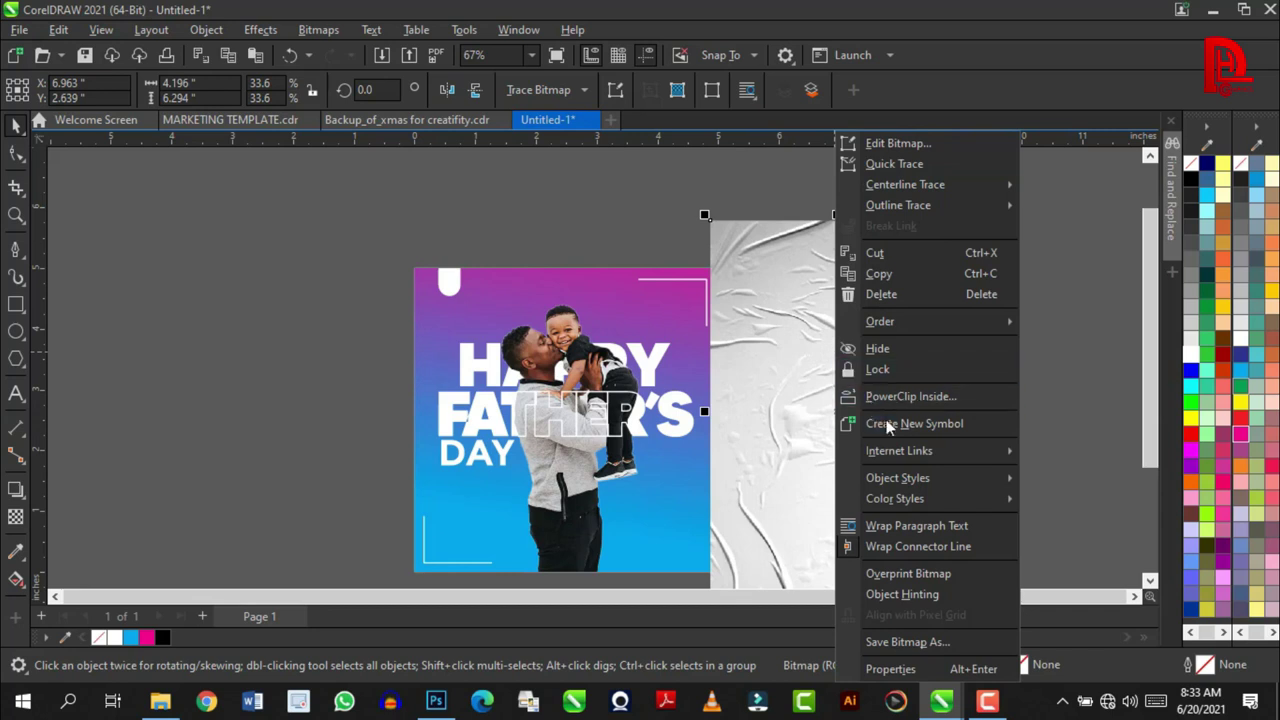
pyautogui.click(896, 396)
pyautogui.click(581, 292)
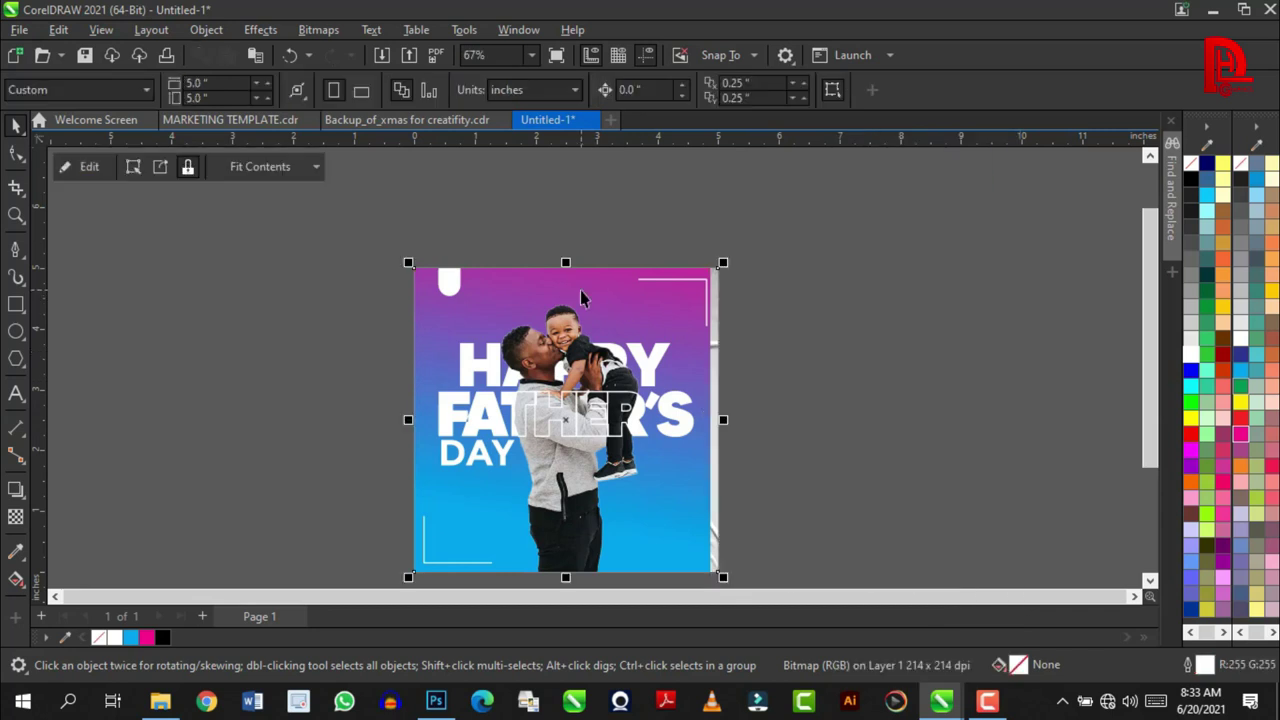
pyautogui.keyDown('ctrl'); pyautogui.click(716, 365); pyautogui.keyUp('ctrl')
pyautogui.moveTo(718, 400); pyautogui.dragTo(457, 434)
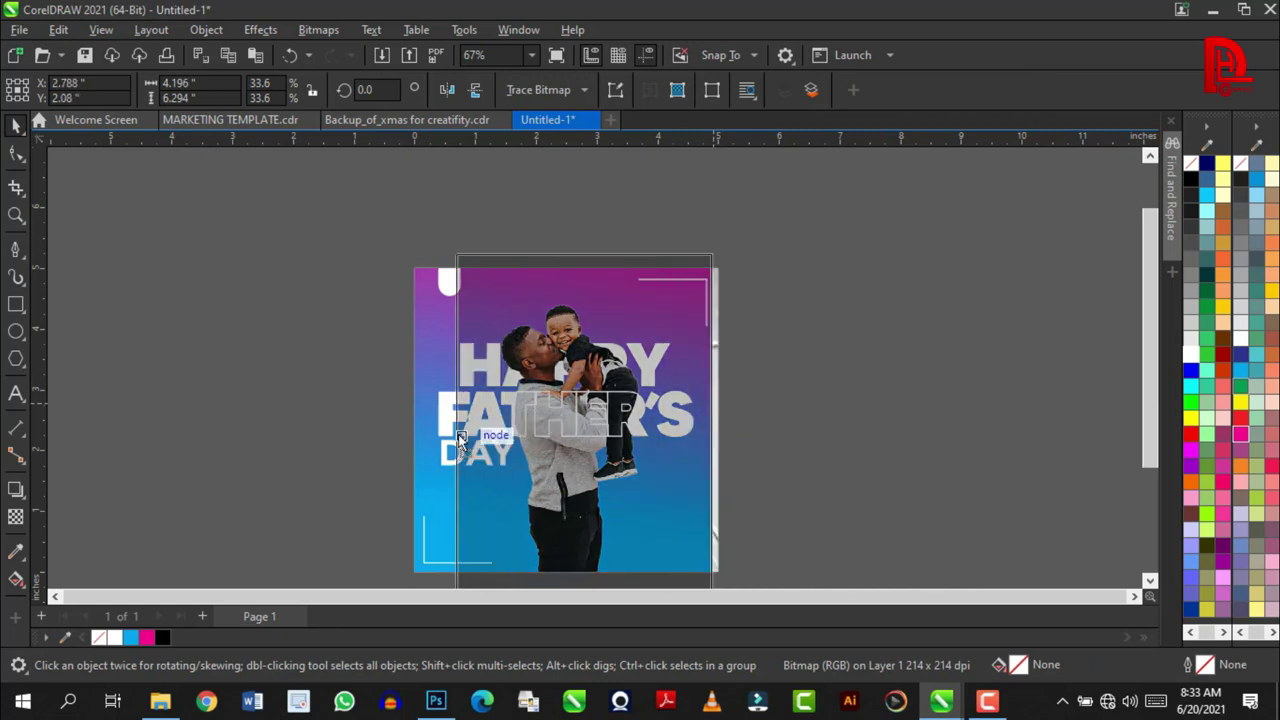
pyautogui.moveTo(706, 256); pyautogui.dragTo(749, 189)
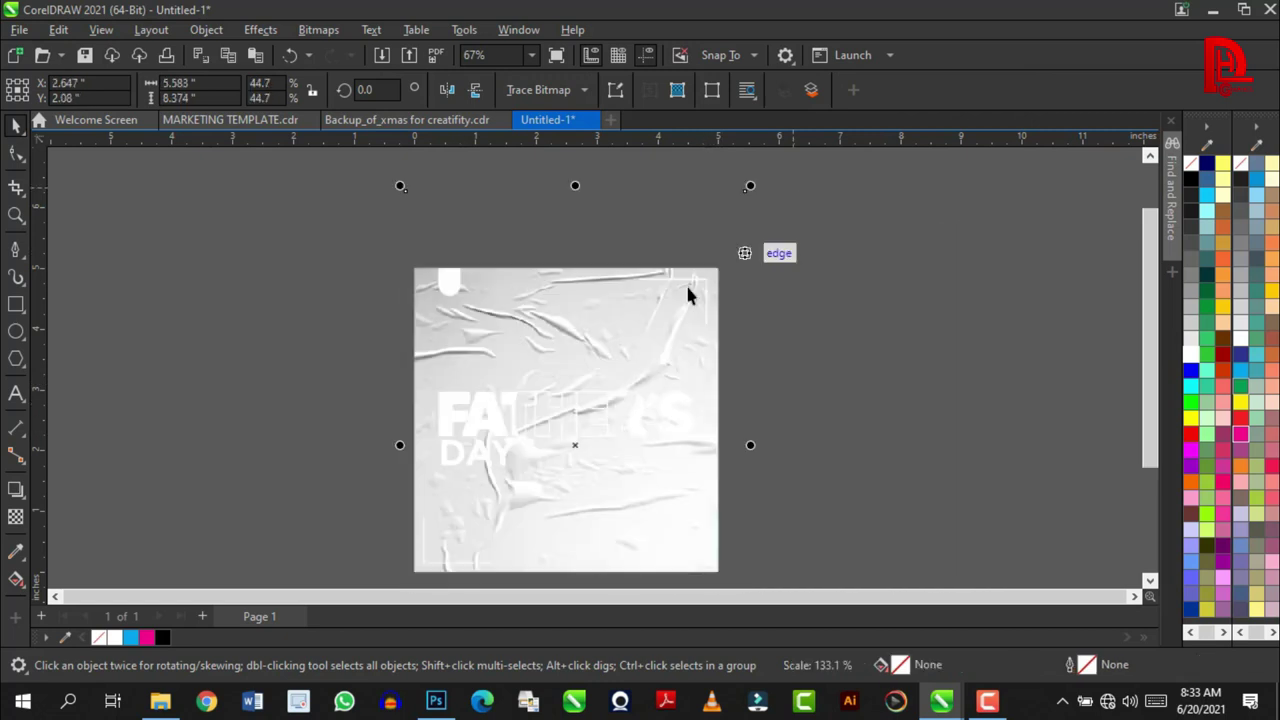
pyautogui.moveTo(619, 333)
pyautogui.mouseDown()
pyautogui.moveTo(614, 378)
pyautogui.moveTo(619, 342)
pyautogui.mouseUp()
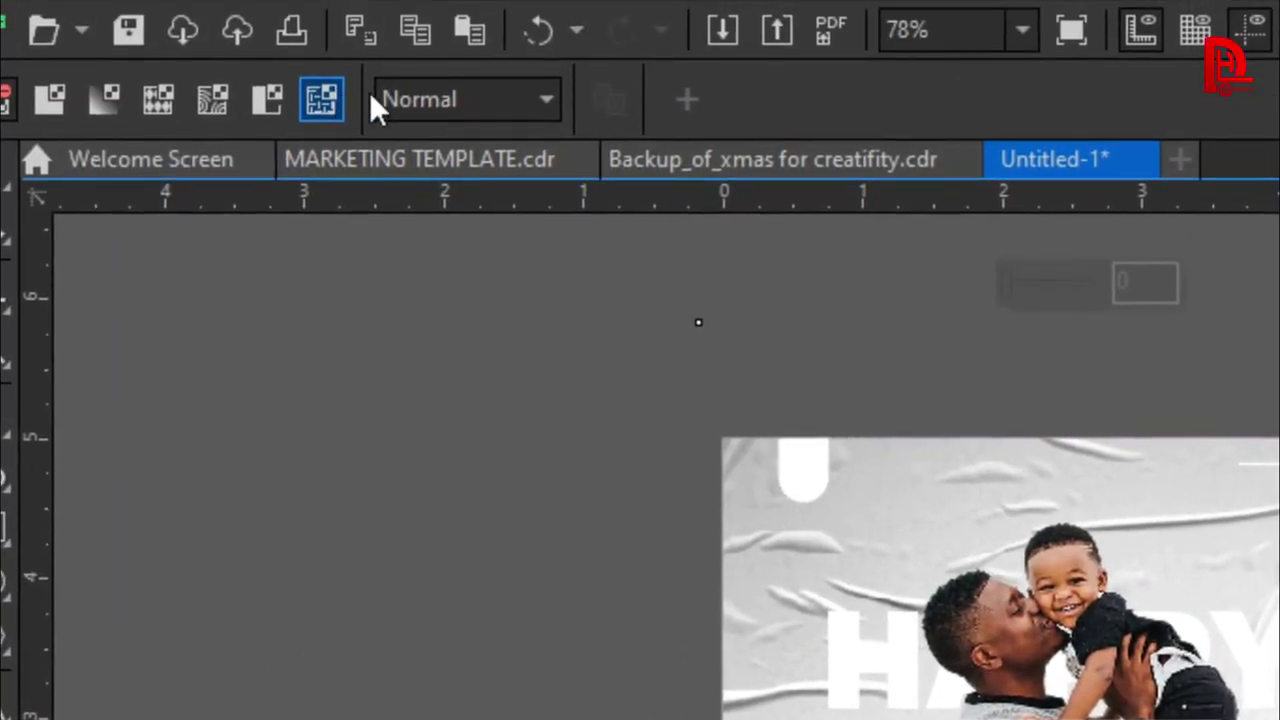
# - Set the texture's transparency blend mode to Multiply
pyautogui.click(457, 115)
pyautogui.click(448, 294)
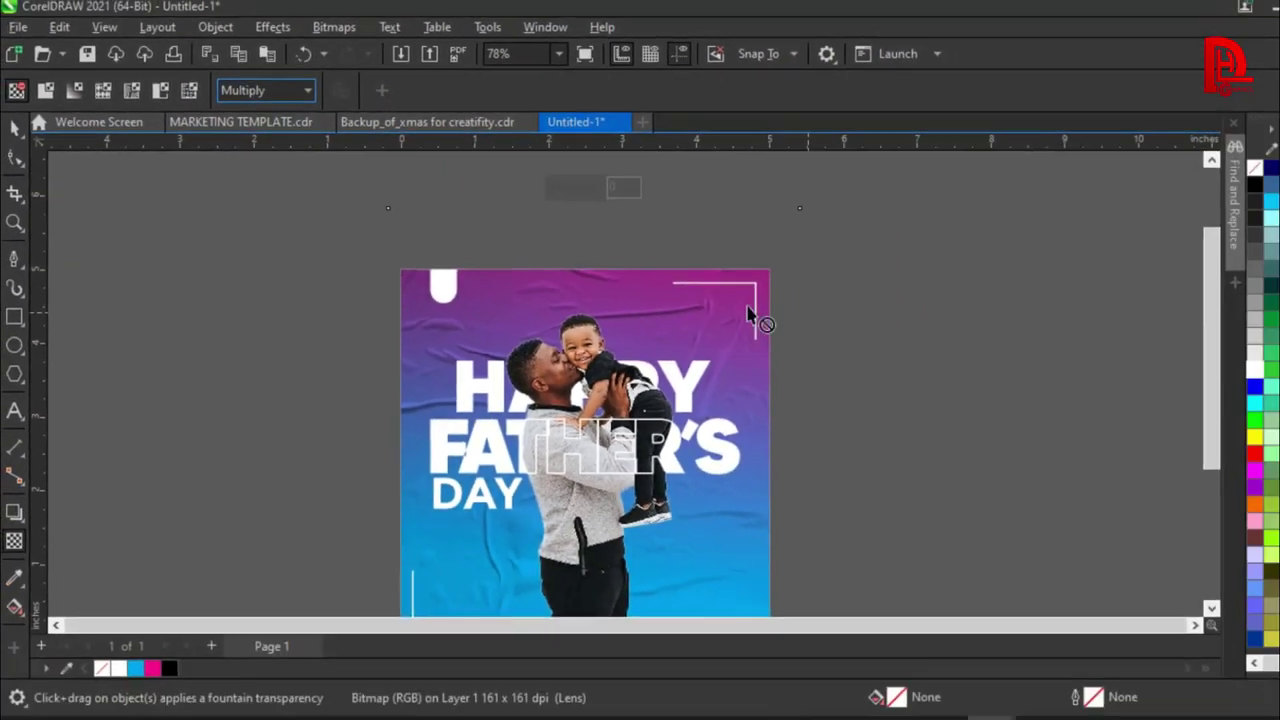
pyautogui.scroll(2, 553, 398)
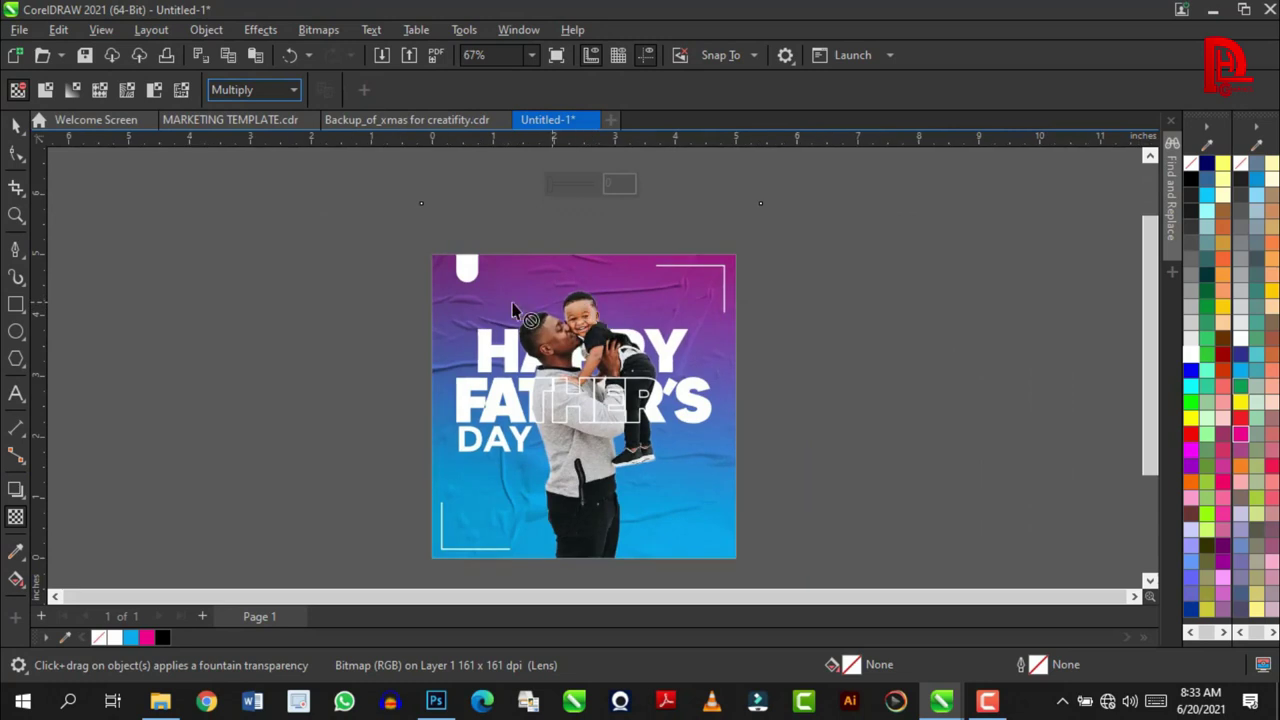
pyautogui.click(14, 128)
pyautogui.scroll(1, 692, 563)
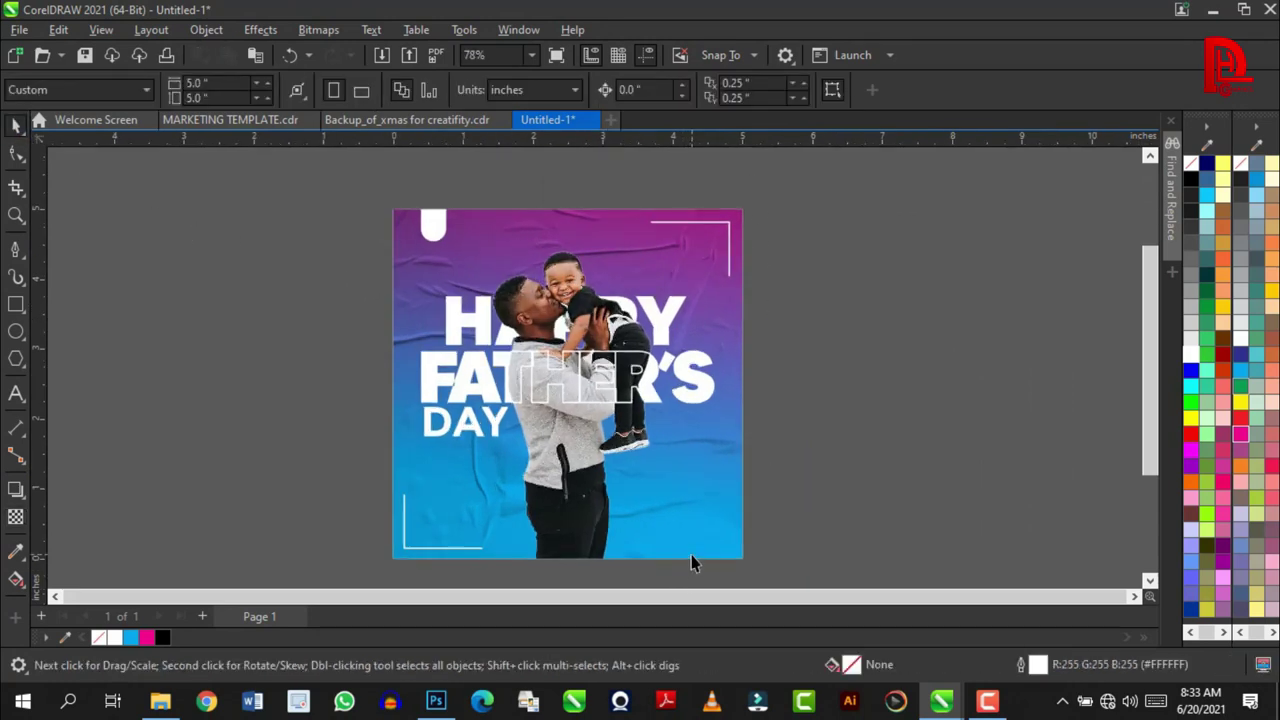
pyautogui.scroll(-1, 740, 507)
pyautogui.scroll(1, 746, 490)
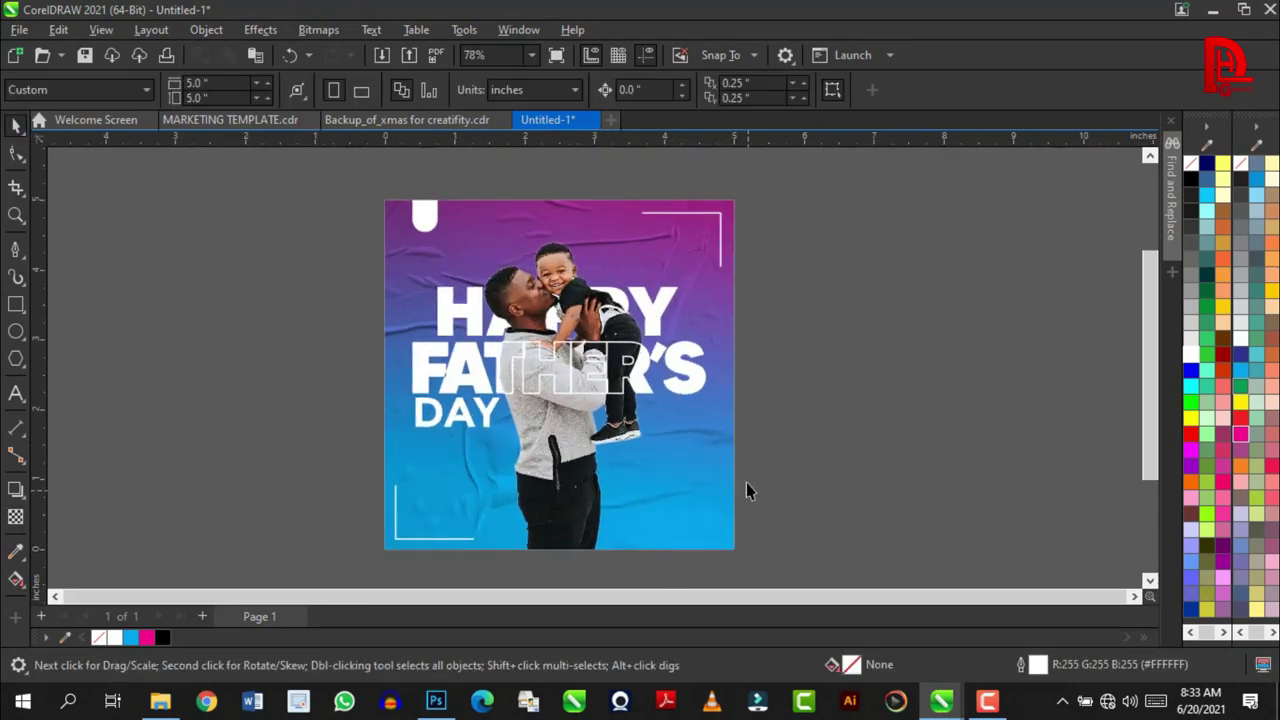
# - Add the text DESIGN @ DE-LIGHT HANDS GRAPHICS as a credit line
pyautogui.press('F8')
pyautogui.write('DESIGN @ DE-LIGHT')
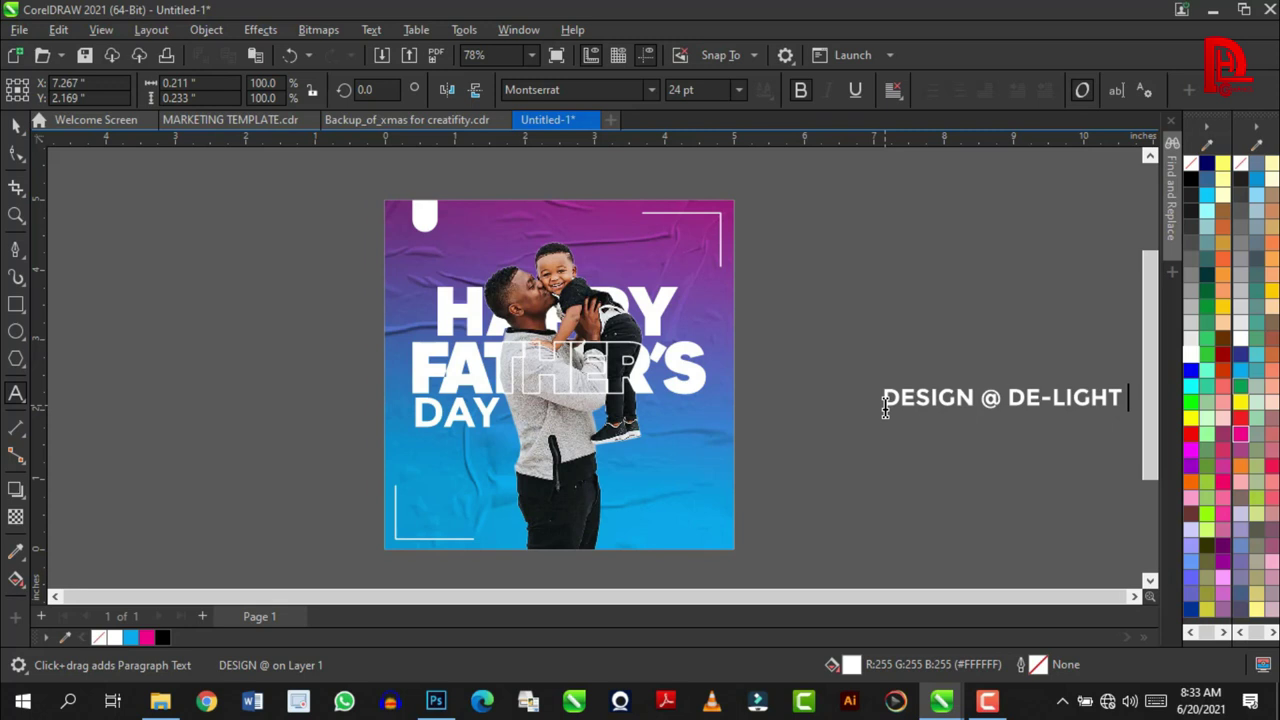
pyautogui.write('HANDS ')
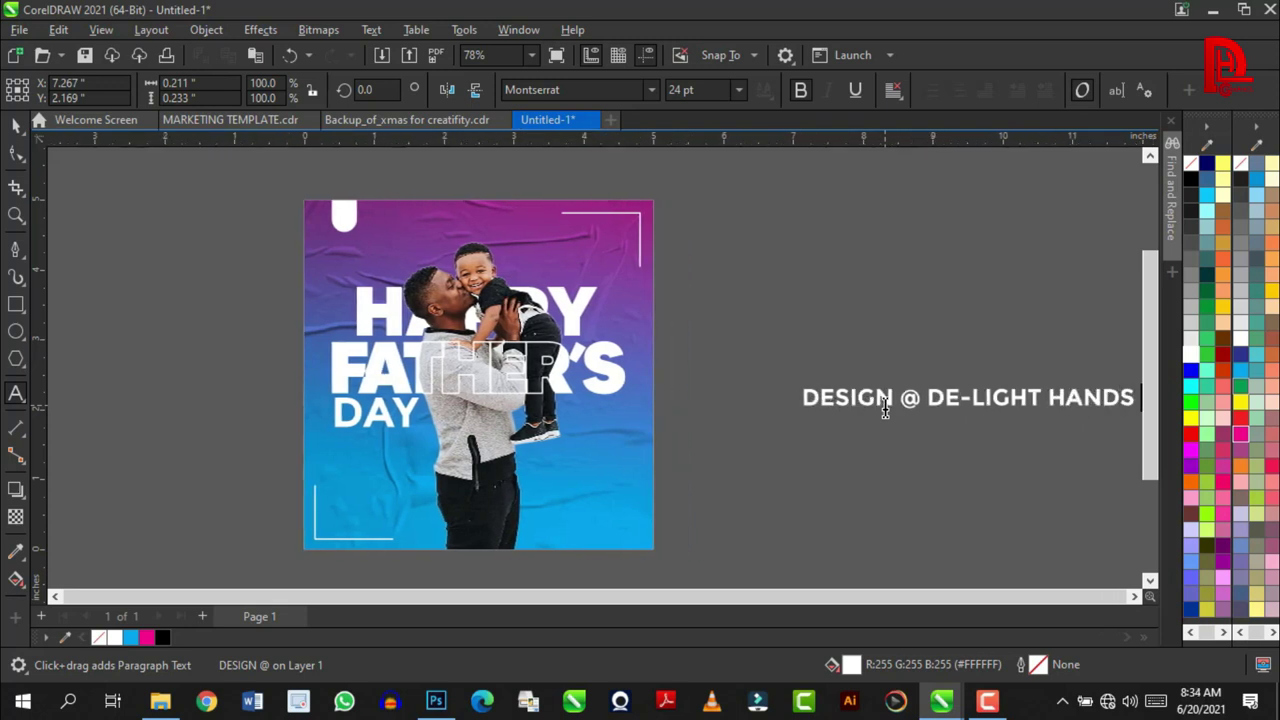
pyautogui.write('GRAP')
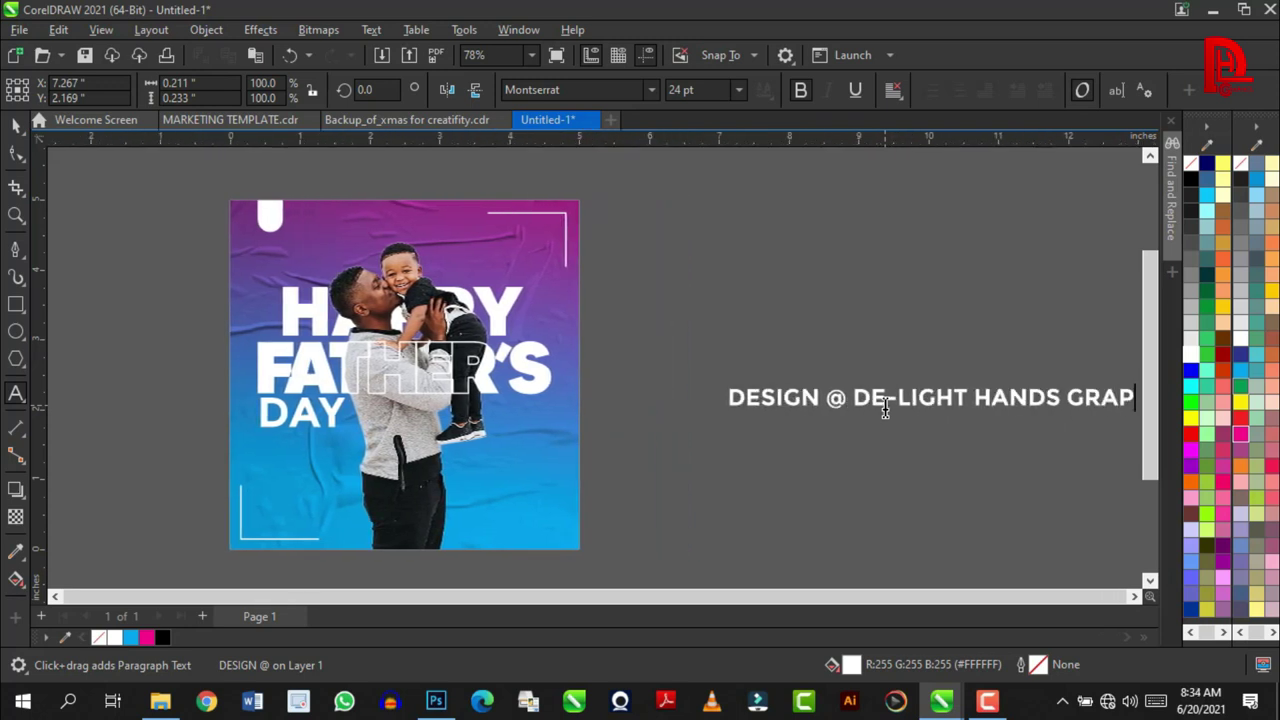
pyautogui.write('HICS')
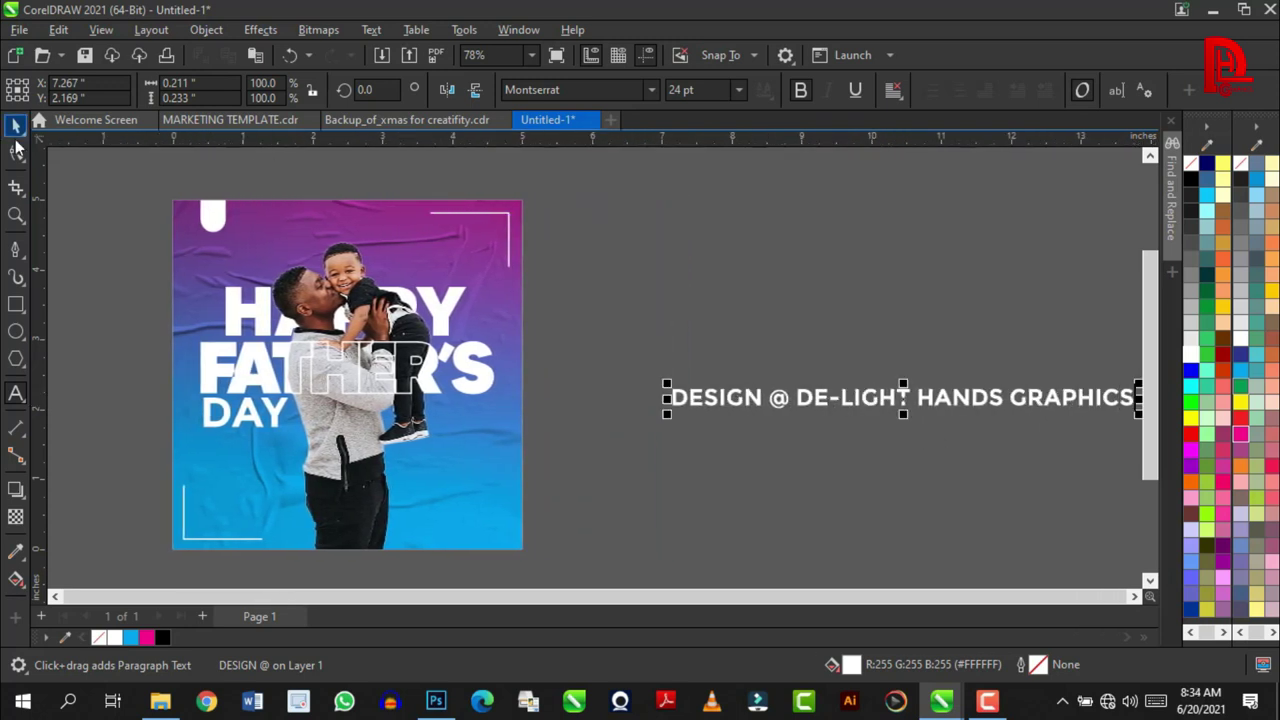
pyautogui.click(15, 124)
pyautogui.click(739, 89)
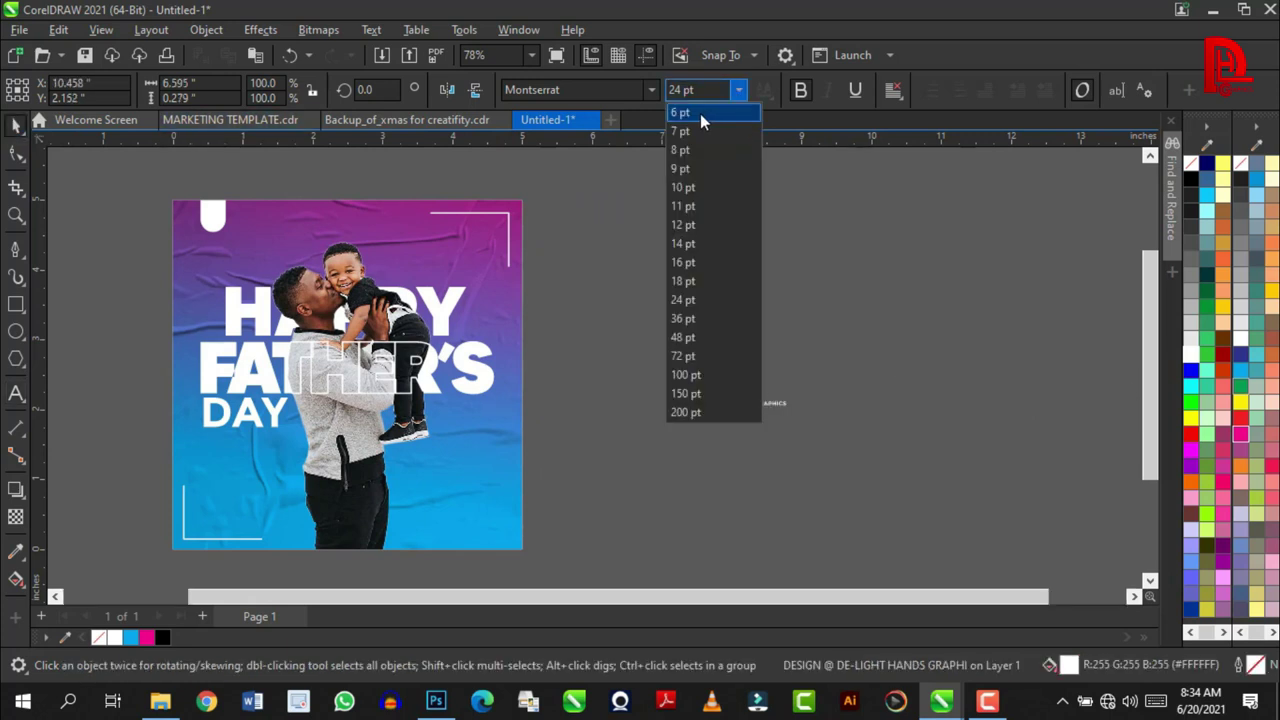
pyautogui.press('Escape')
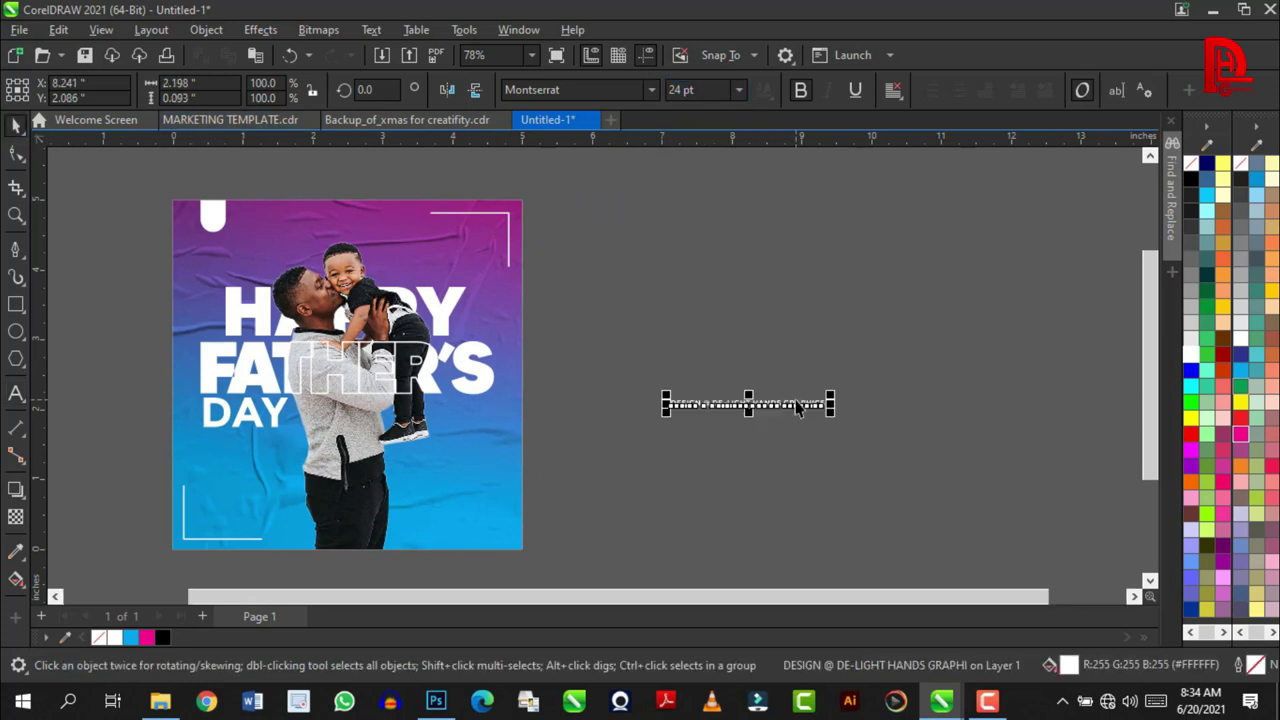
# - Rotate the credit vertical, shrink it to 7 pt, and align it along the right edge
pyautogui.click(797, 408)
pyautogui.moveTo(835, 413); pyautogui.dragTo(763, 355)
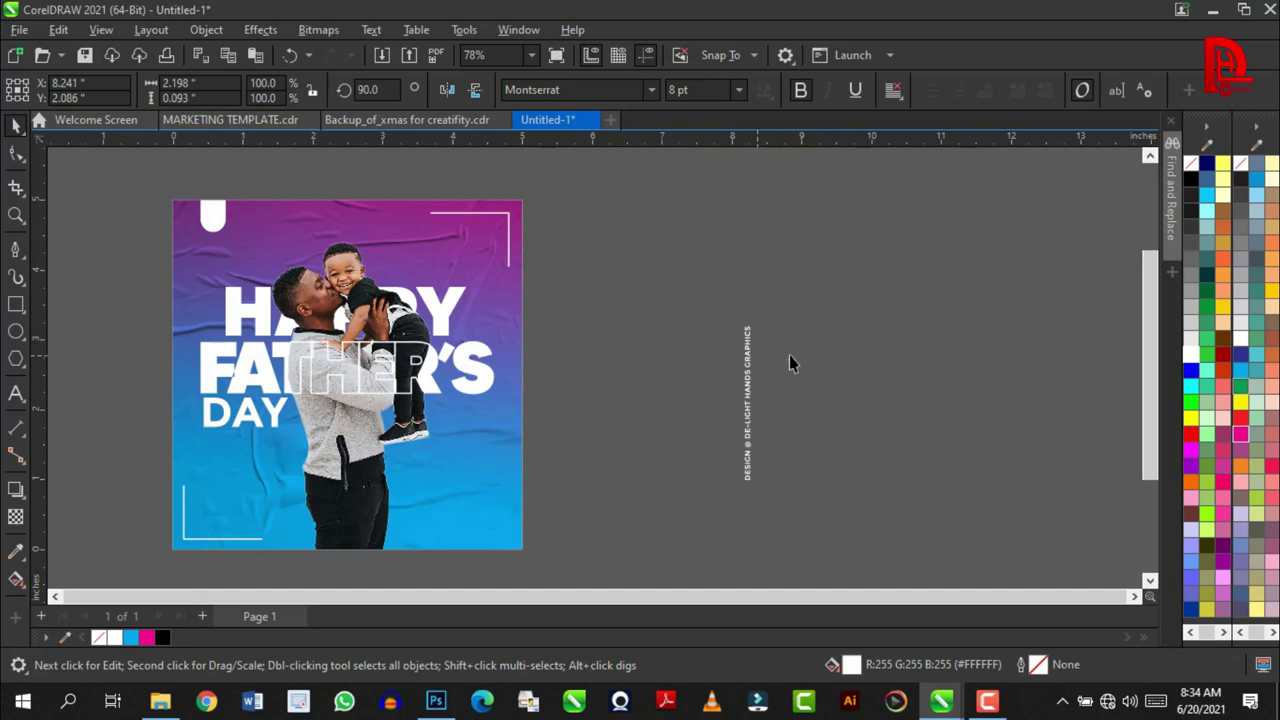
pyautogui.moveTo(746, 434); pyautogui.dragTo(515, 492)
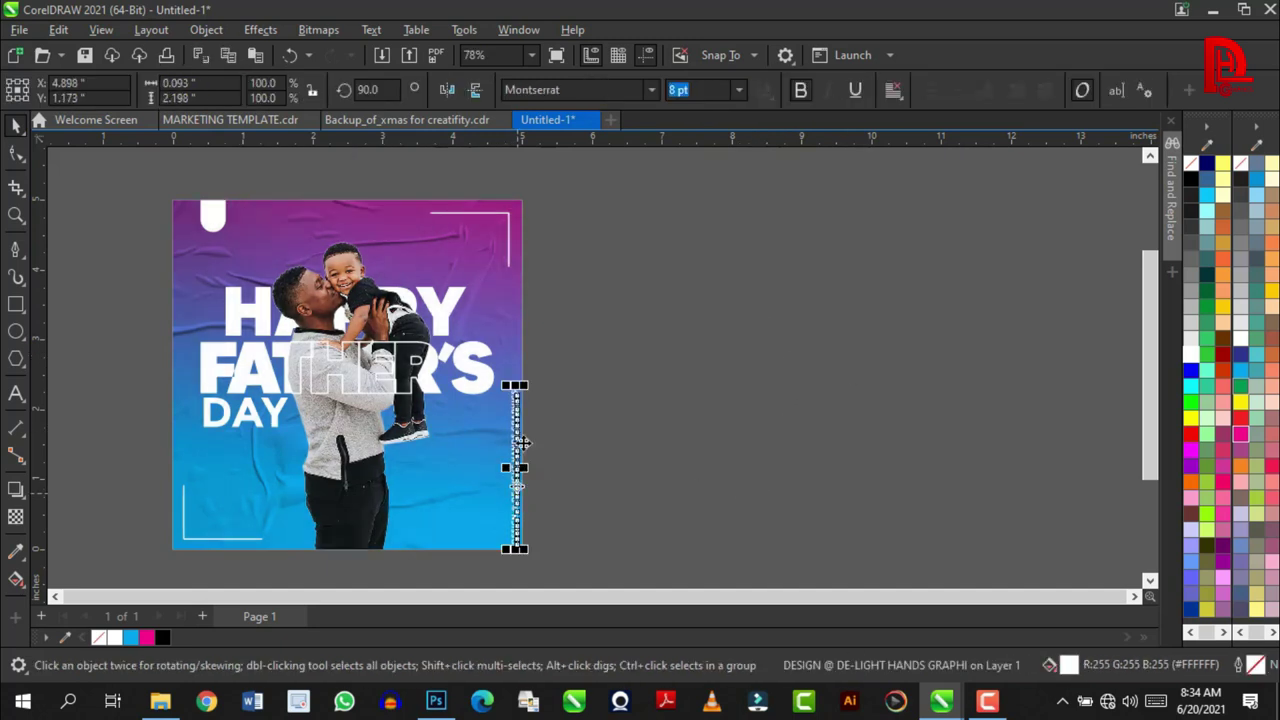
pyautogui.click(738, 90)
pyautogui.click(697, 133)
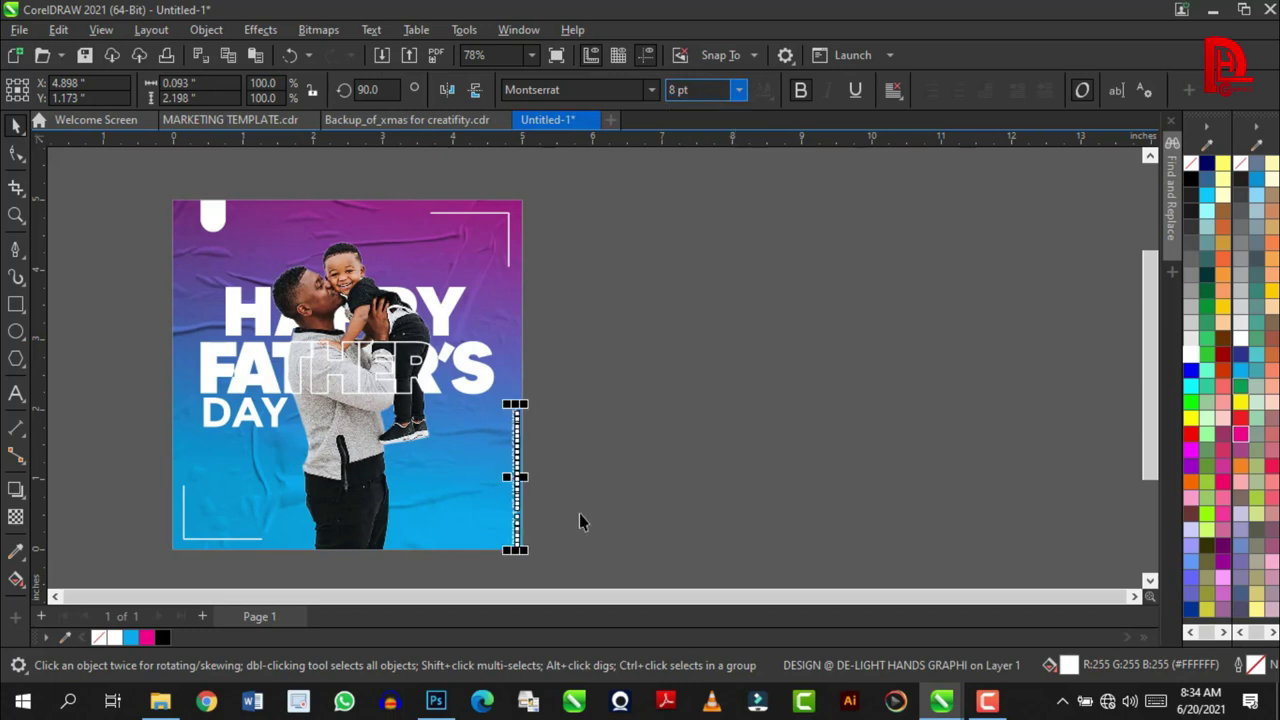
pyautogui.scroll(2, 579, 513)
pyautogui.scroll(2, 531, 534)
pyautogui.moveTo(519, 512); pyautogui.dragTo(515, 503)
pyautogui.scroll(-4, 515, 503)
pyautogui.click(741, 364)
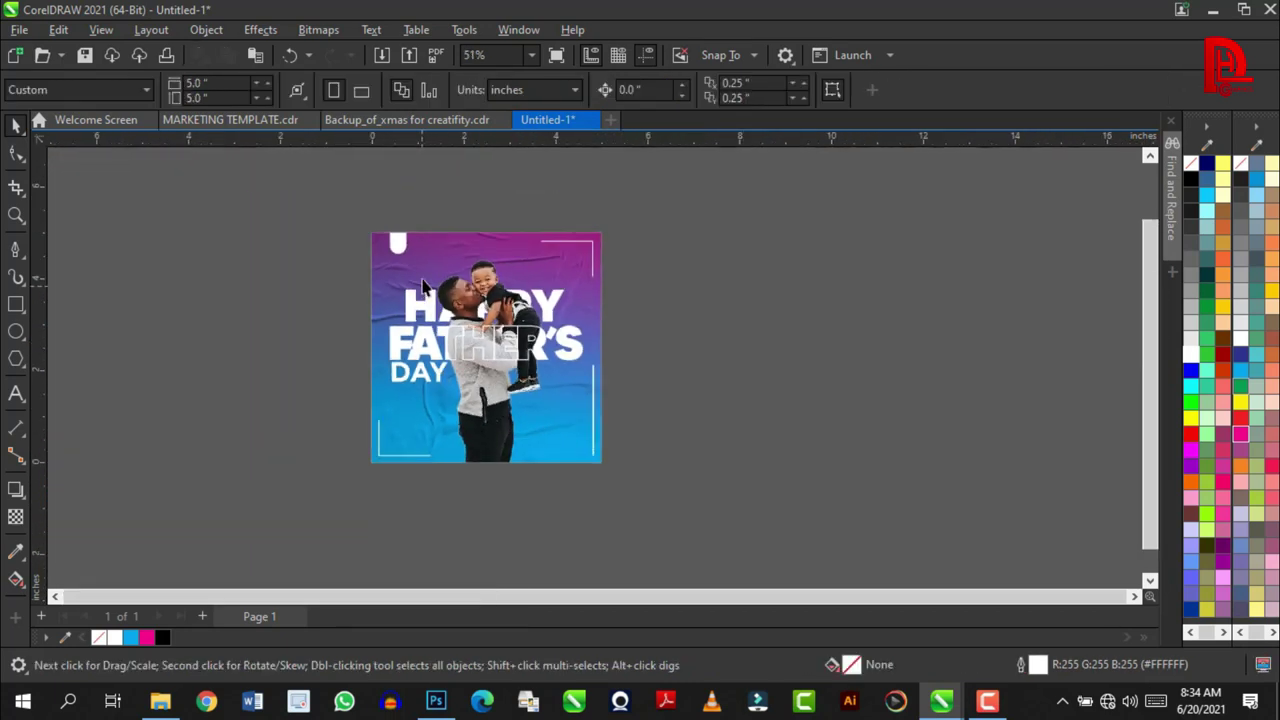
# - Import the red DL Graphics logo, shrunk to about 7%, into the top-left white tab
pyautogui.scroll(2, 380, 232)
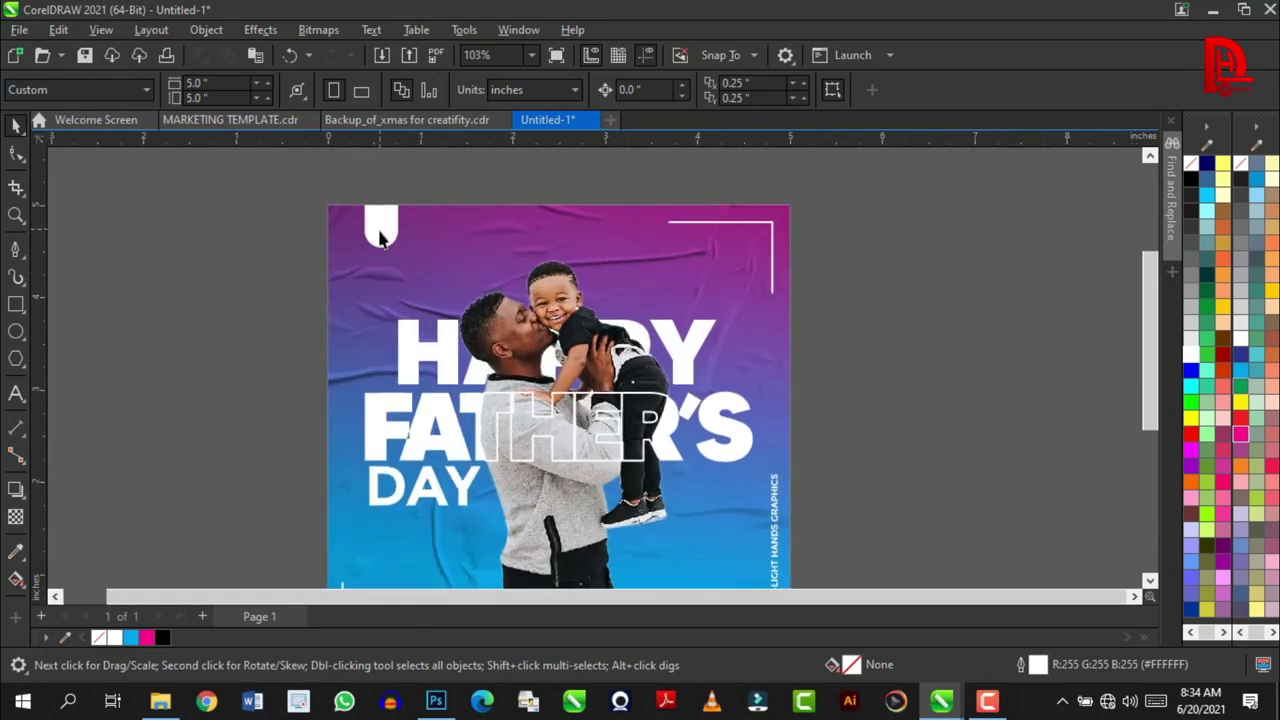
pyautogui.moveTo(345, 315); pyautogui.dragTo(969, 372)
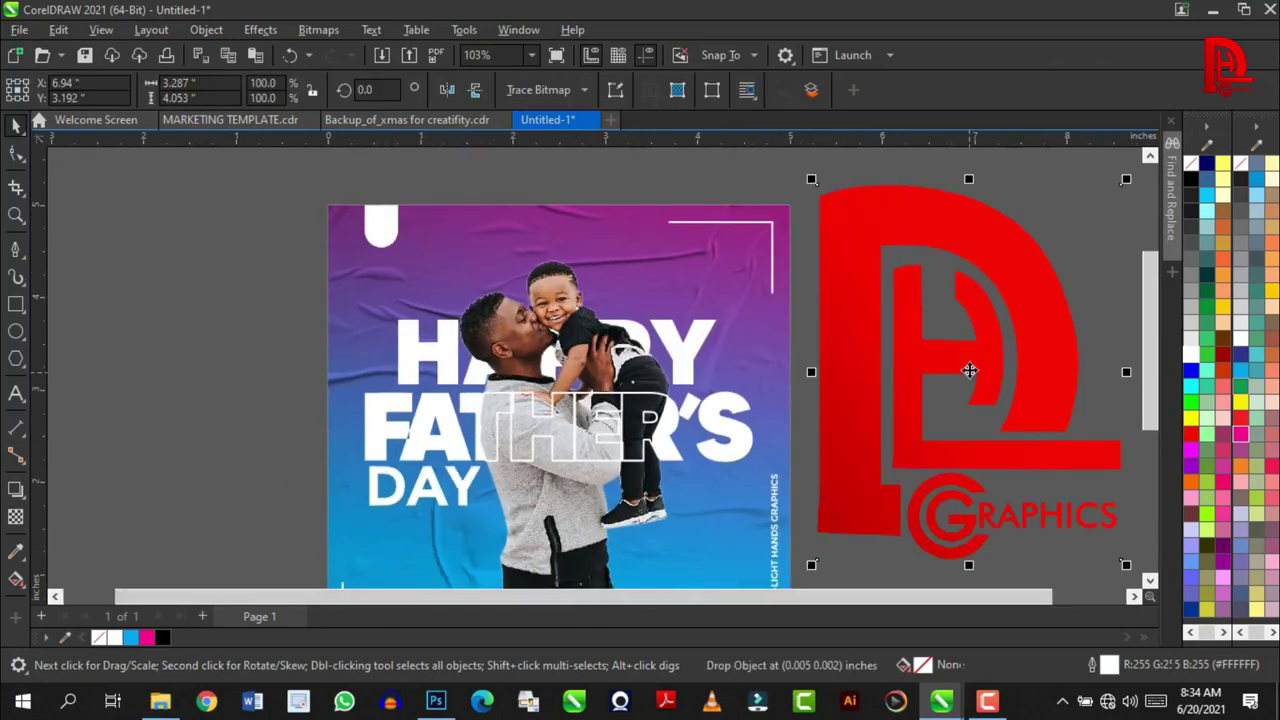
pyautogui.moveTo(1126, 180)
pyautogui.mouseDown()
pyautogui.moveTo(975, 366)
pyautogui.moveTo(383, 222)
pyautogui.mouseUp()
pyautogui.scroll(4, 383, 222)
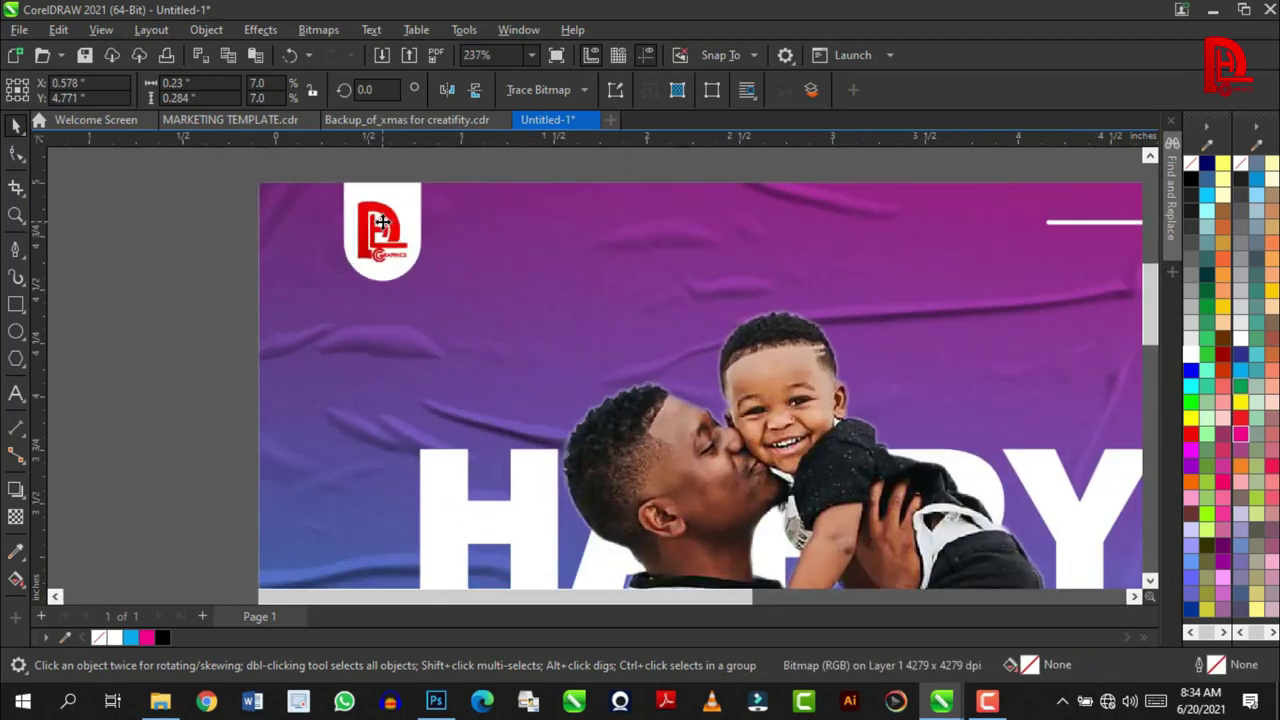
pyautogui.scroll(2, 400, 221)
pyautogui.keyDown('shift'); pyautogui.click(430, 240); pyautogui.keyUp('shift')
# - Marquee-select every object of the design
pyautogui.scroll(-4, 443, 246)
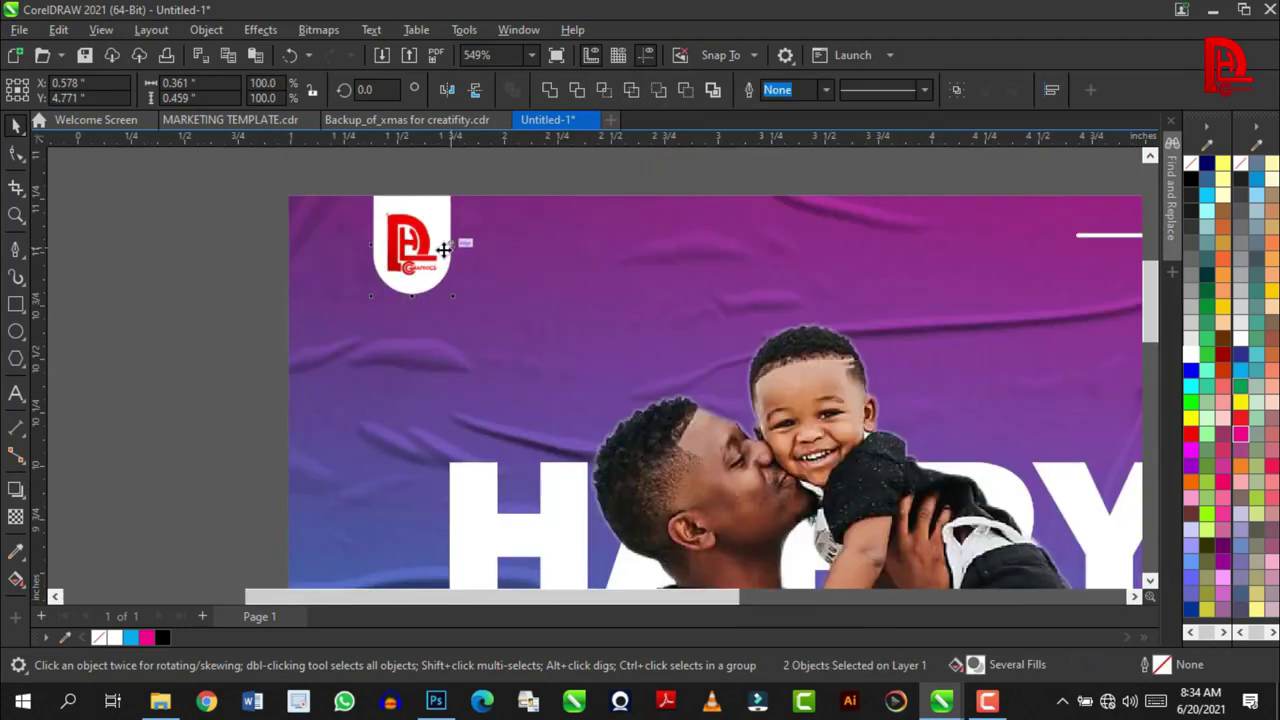
pyautogui.click(172, 280)
pyautogui.scroll(-6, 480, 250)
pyautogui.scroll(-1, 503, 268)
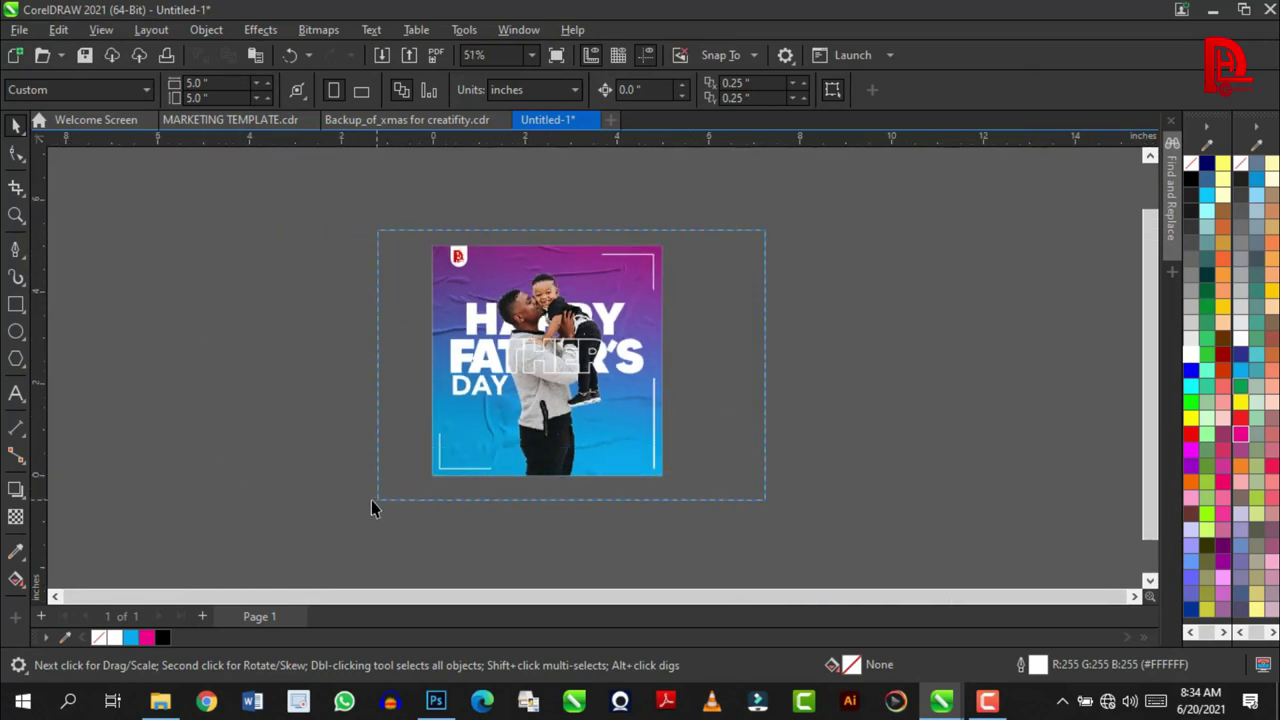
pyautogui.moveTo(338, 346); pyautogui.dragTo(366, 508)
pyautogui.scroll(2, 540, 315)
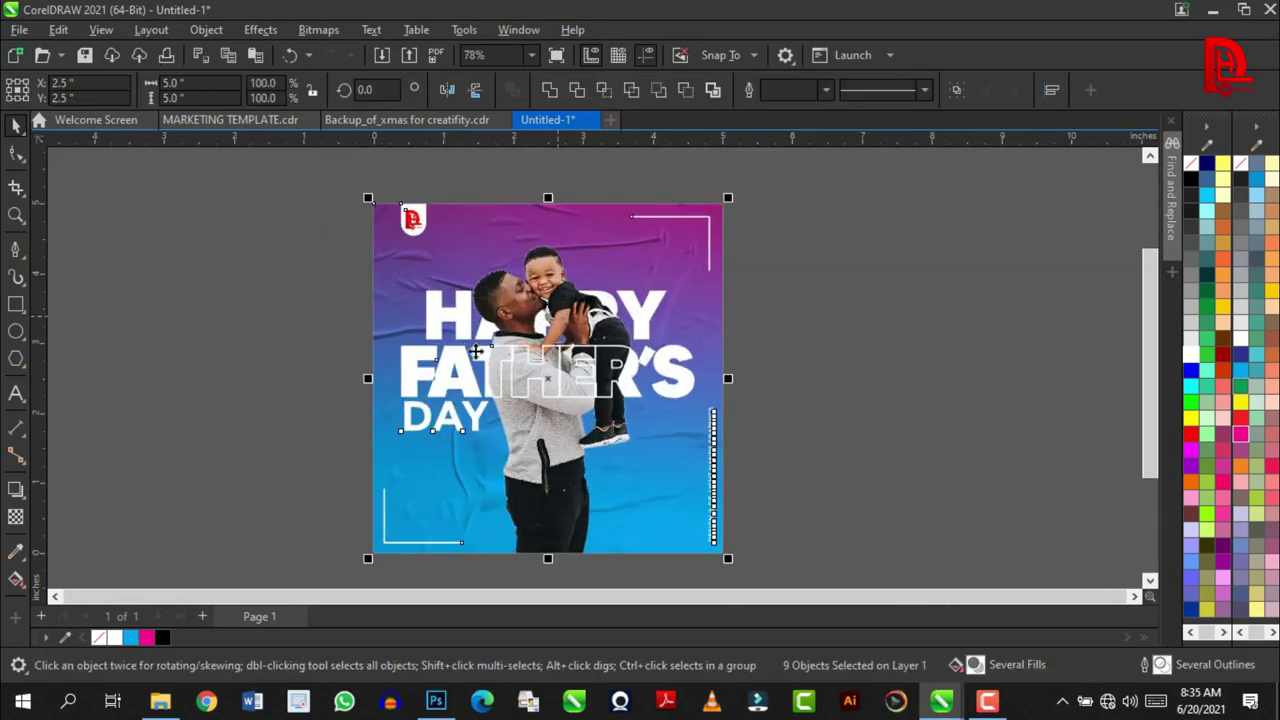
# - Group the nine objects with Ctrl+G, zoom in, and view Full Screen Preview
pyautogui.hotkey('ctrl', 'g')
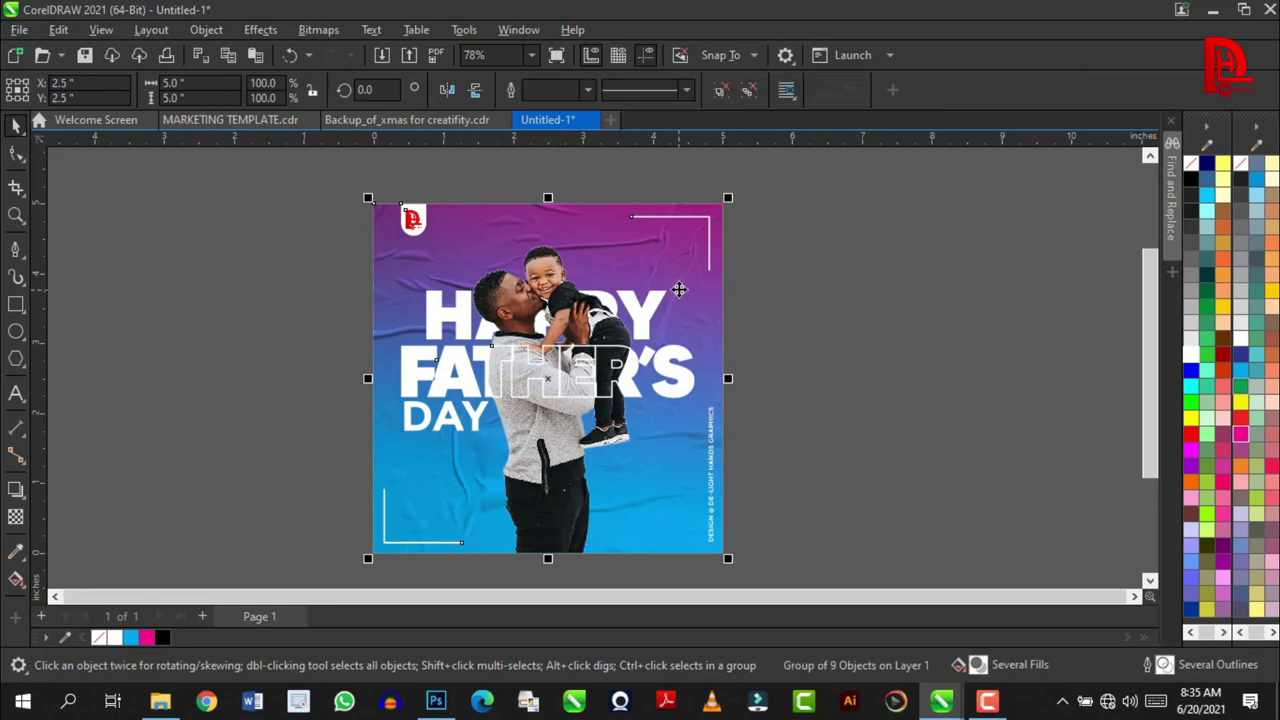
pyautogui.press('z')
pyautogui.click(187, 89)
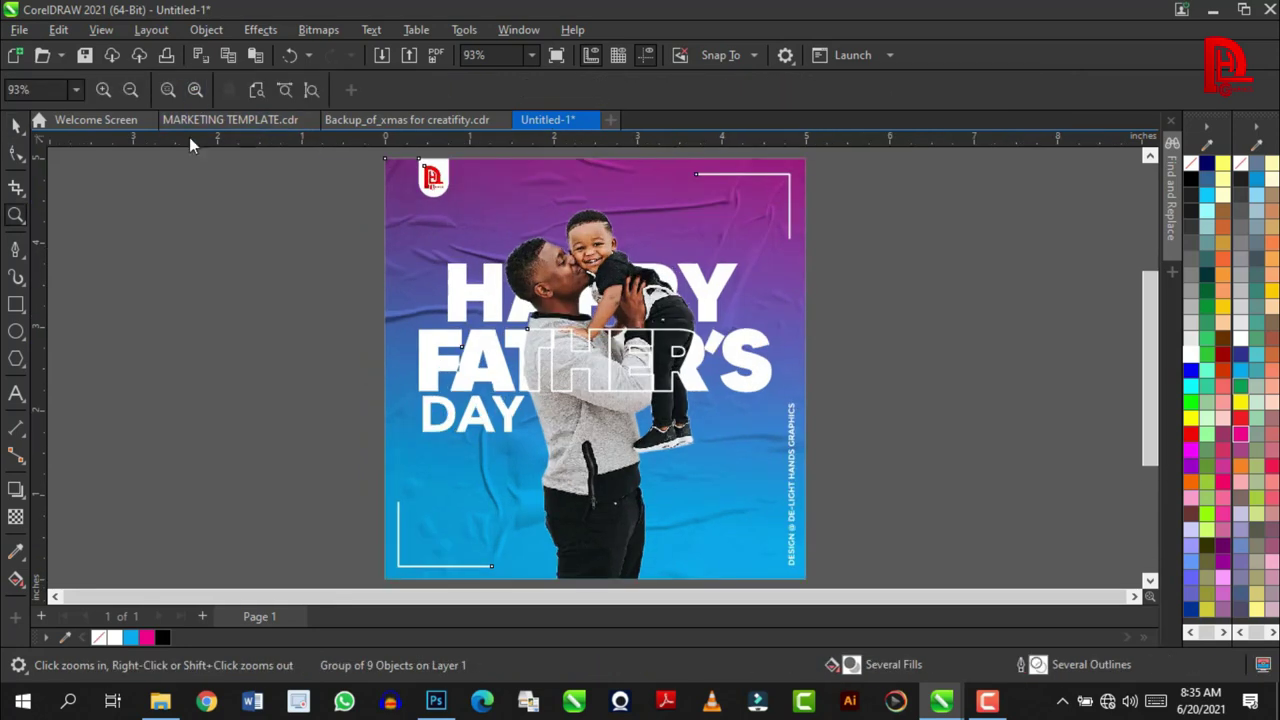
pyautogui.click(16, 127)
pyautogui.rightClick(226, 210)
pyautogui.click(258, 218)
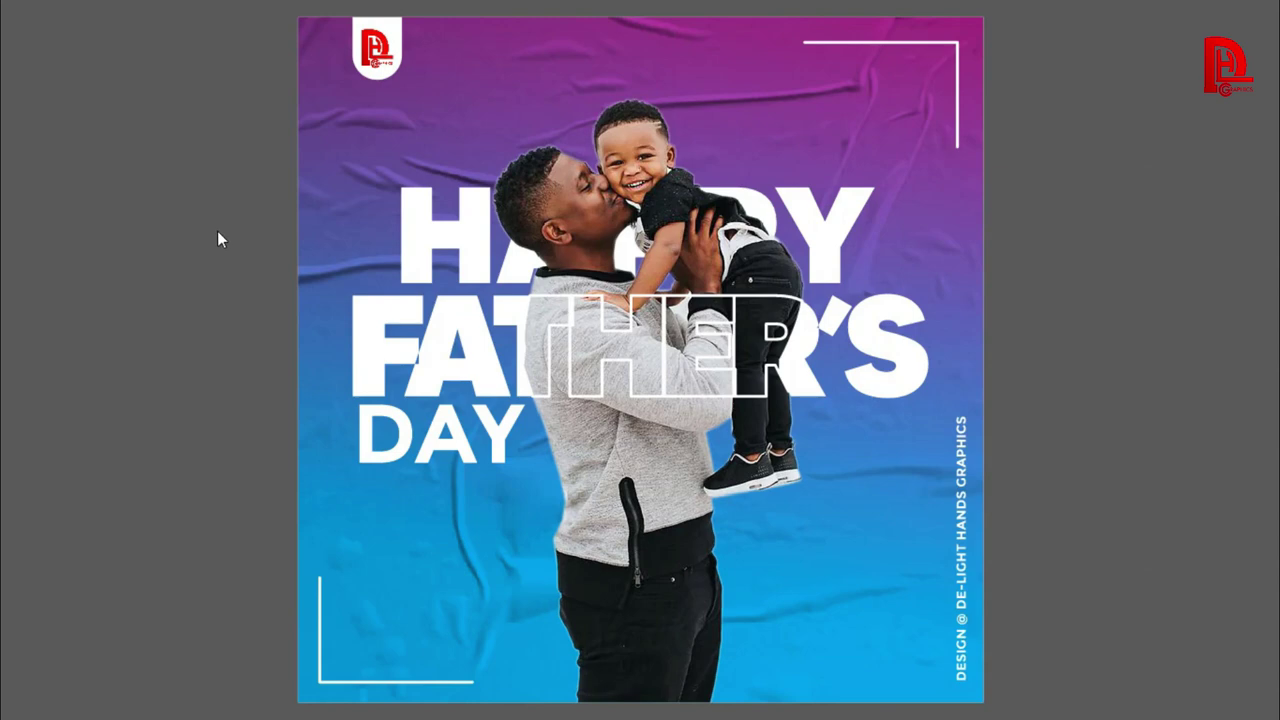